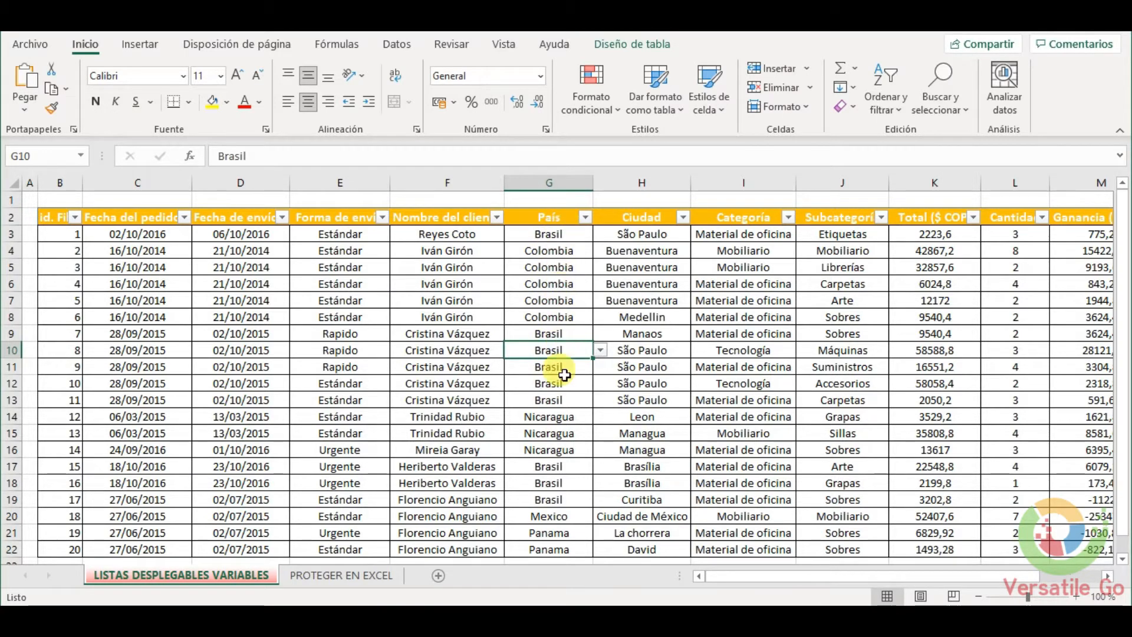
- Examine the drop-down options of the País and Ciudad cells in the first record, G3 and H3
{"action": "left_click", "coordinate": [568, 237]}
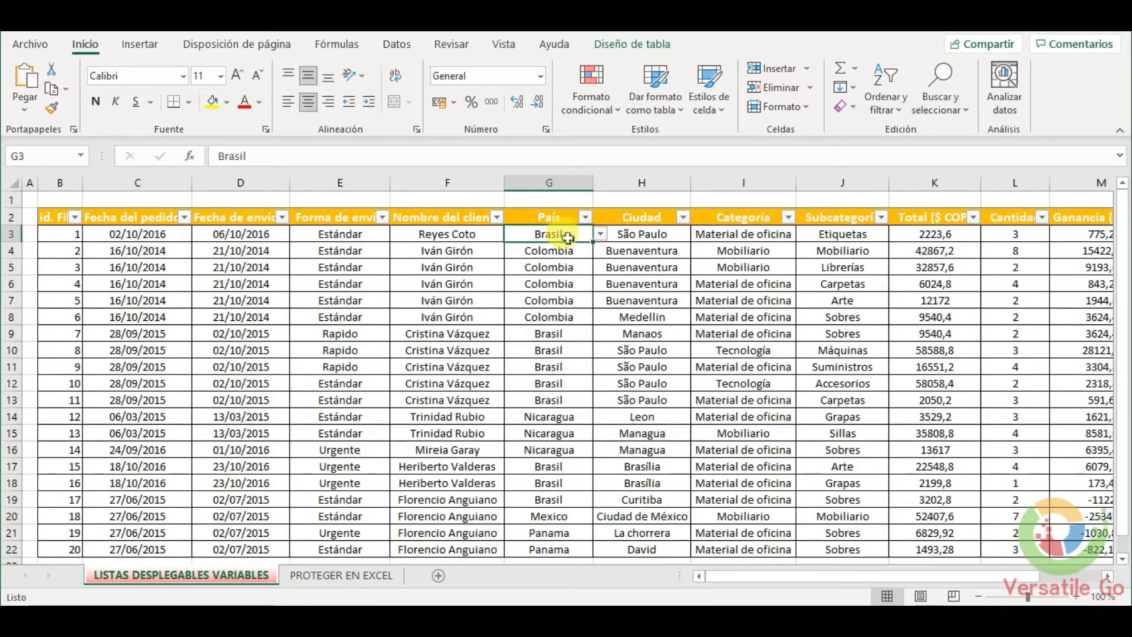
{"action": "left_click", "coordinate": [601, 236]}
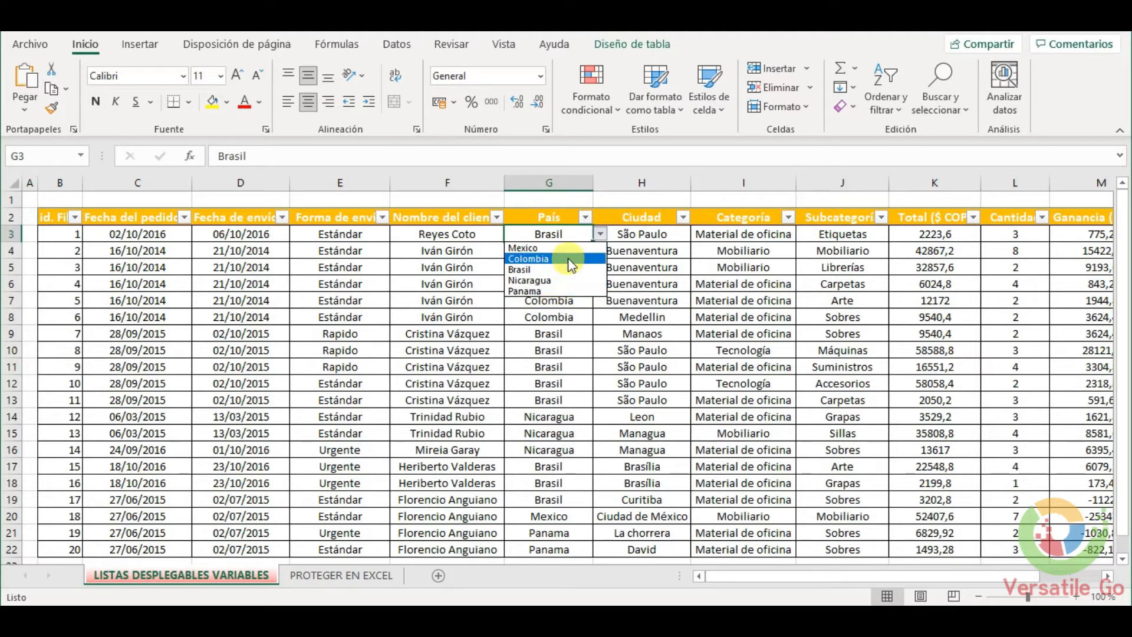
{"action": "left_click", "coordinate": [639, 235]}
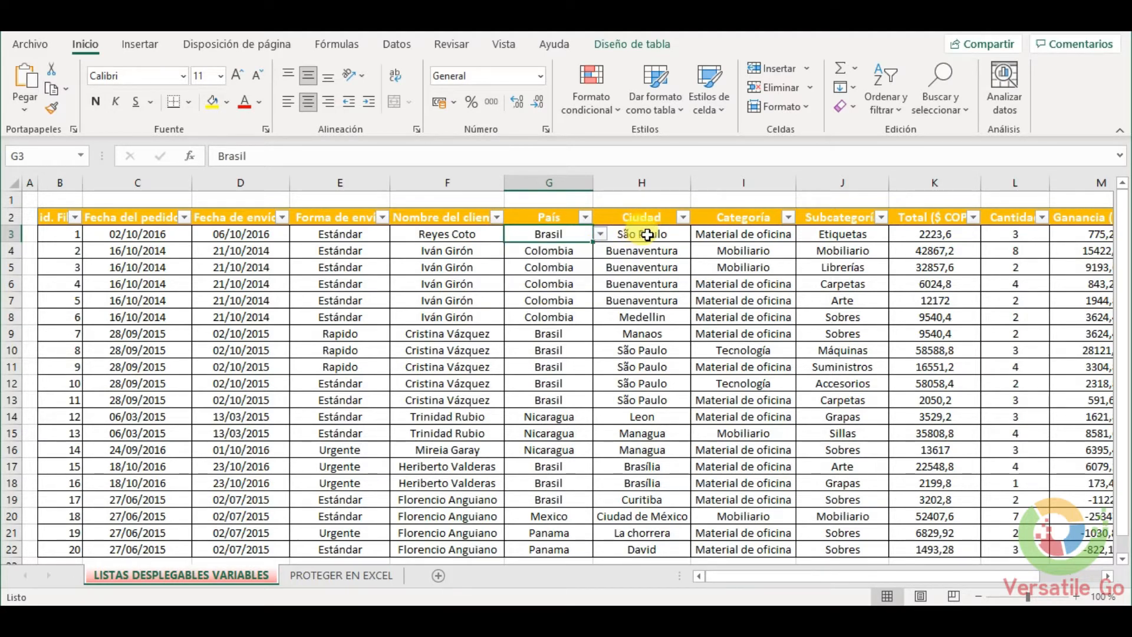
{"action": "left_click", "coordinate": [649, 234]}
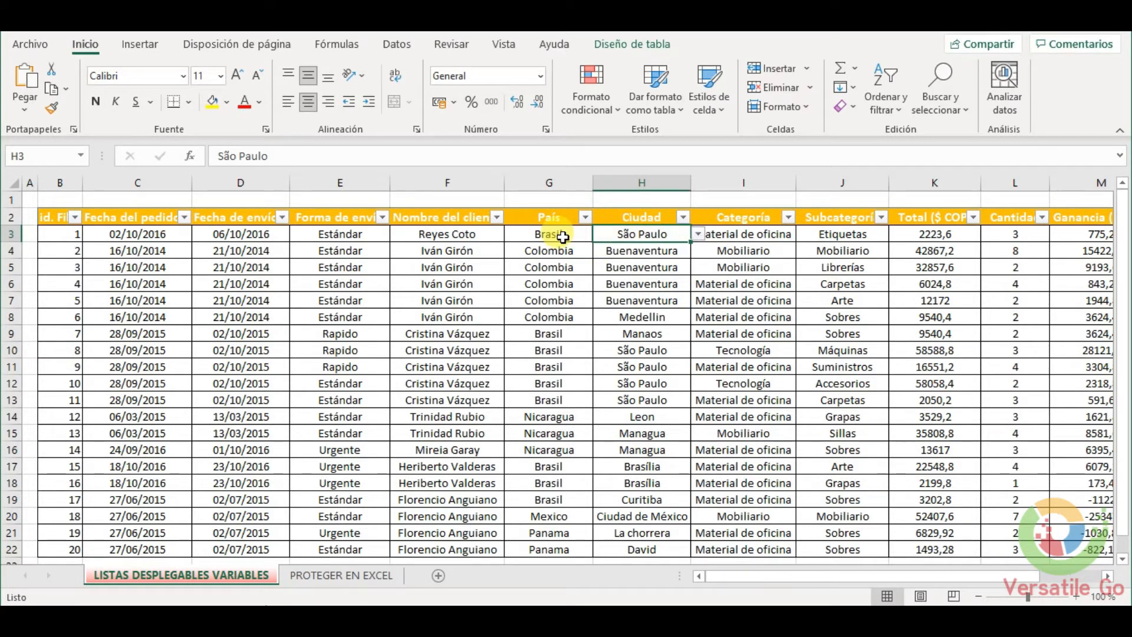
{"action": "left_click", "coordinate": [698, 235]}
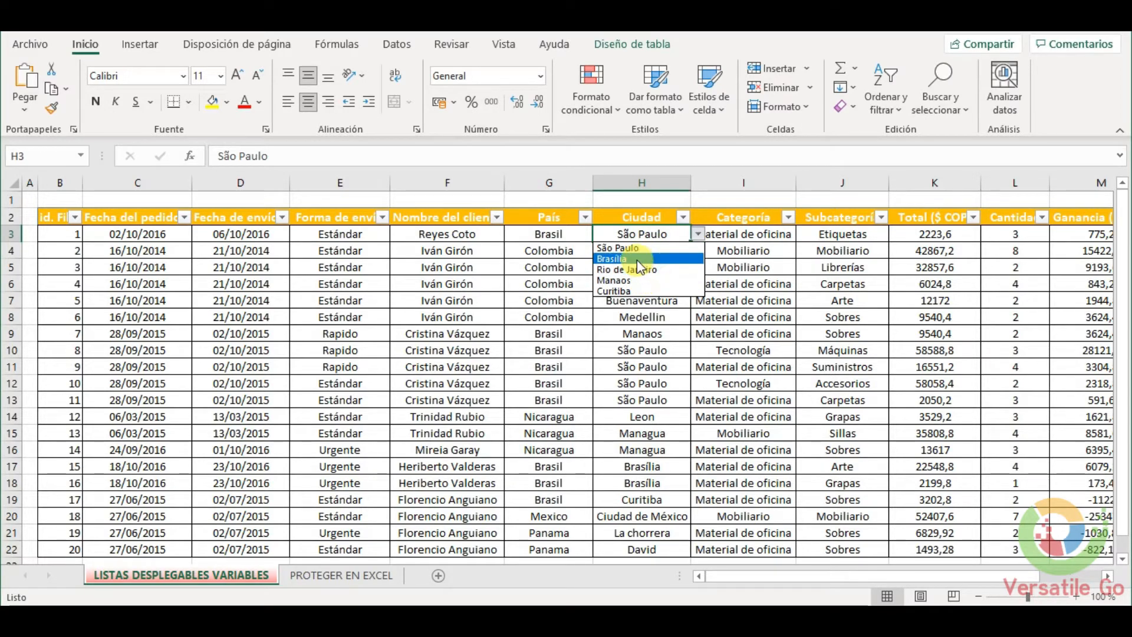
{"action": "left_click", "coordinate": [557, 249]}
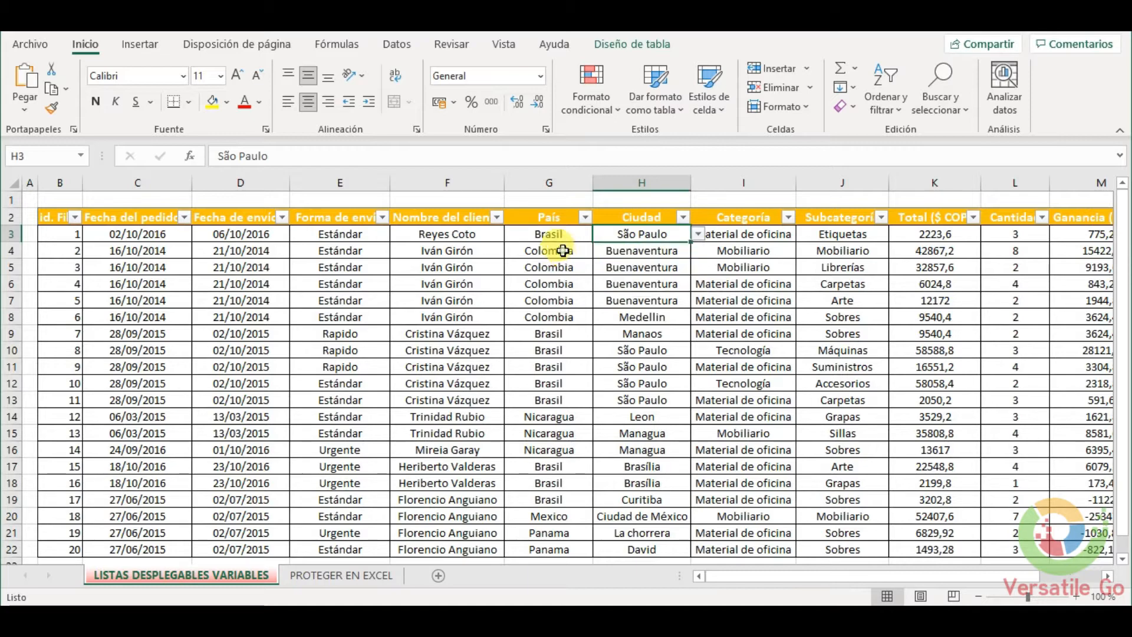
- Examine the Ciudad drop-down options in H4 for the second record, whose País is Colombia
{"action": "left_click", "coordinate": [554, 252]}
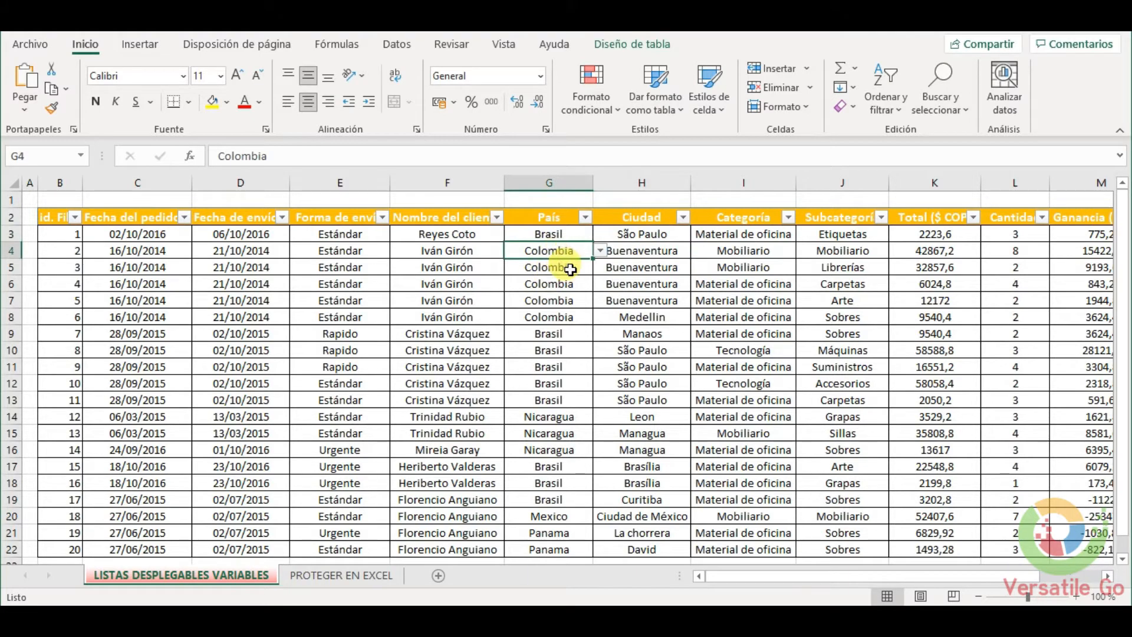
{"action": "left_click", "coordinate": [660, 252]}
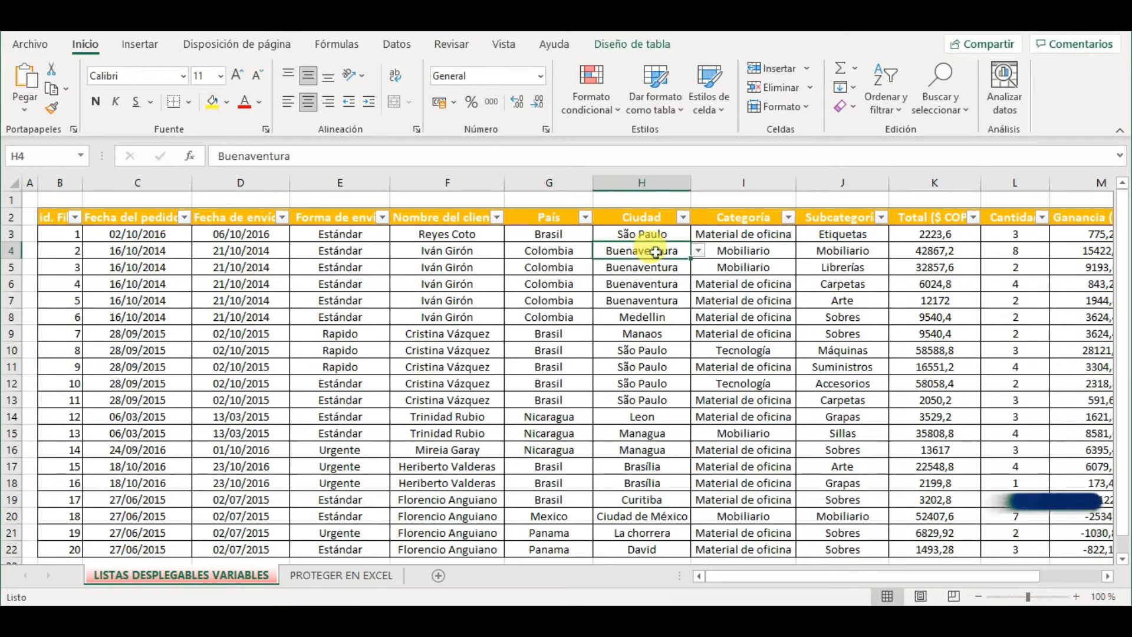
{"action": "left_click", "coordinate": [697, 252]}
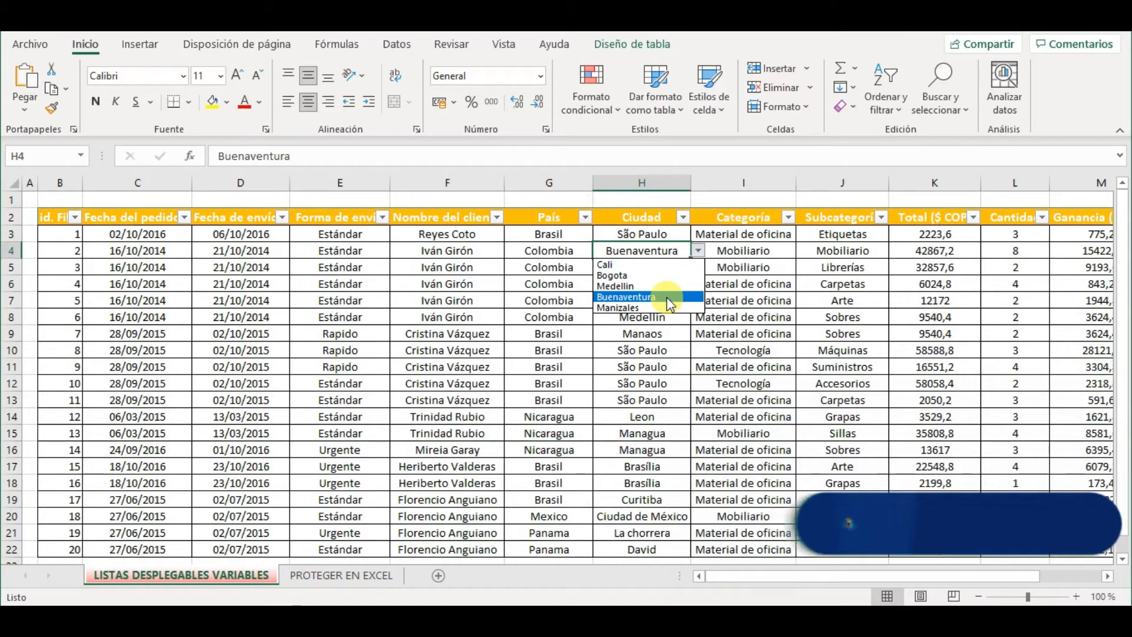
{"action": "left_click", "coordinate": [540, 277]}
- Choose Nicaragua as the País in G4 and open the dependent Ciudad list in H4
{"action": "left_click", "coordinate": [552, 251]}
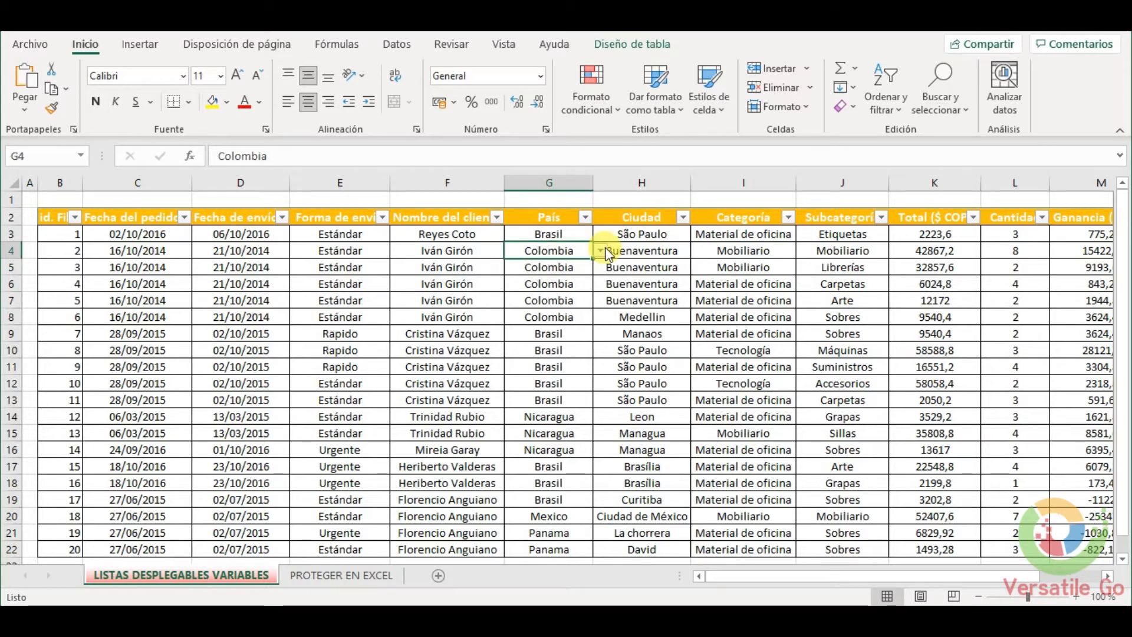
{"action": "left_click", "coordinate": [600, 251]}
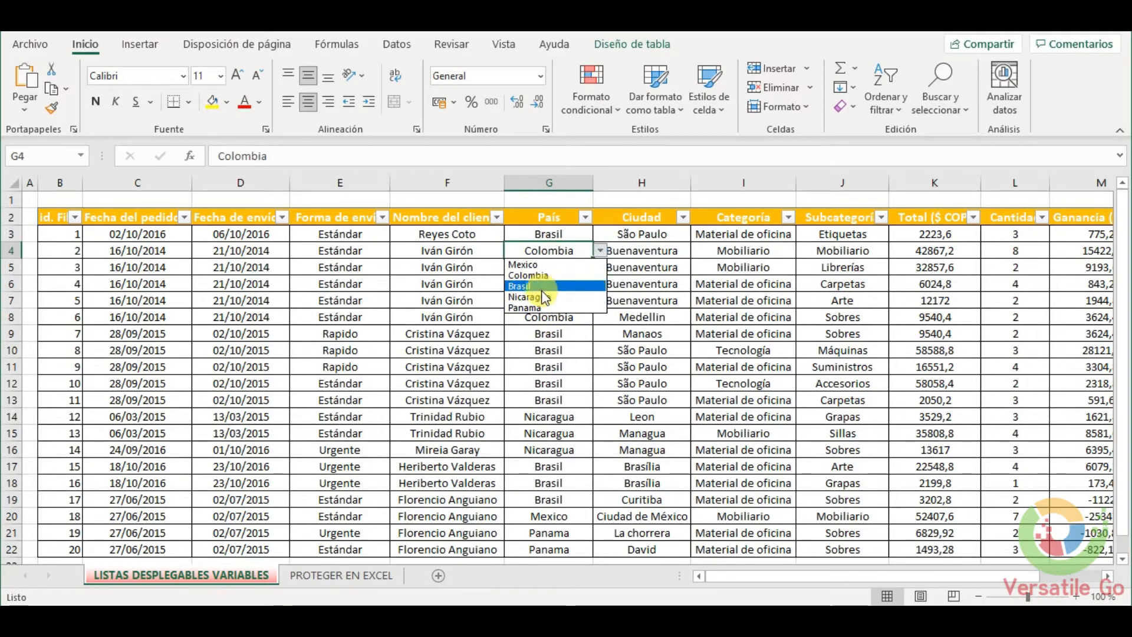
{"action": "left_click", "coordinate": [531, 297]}
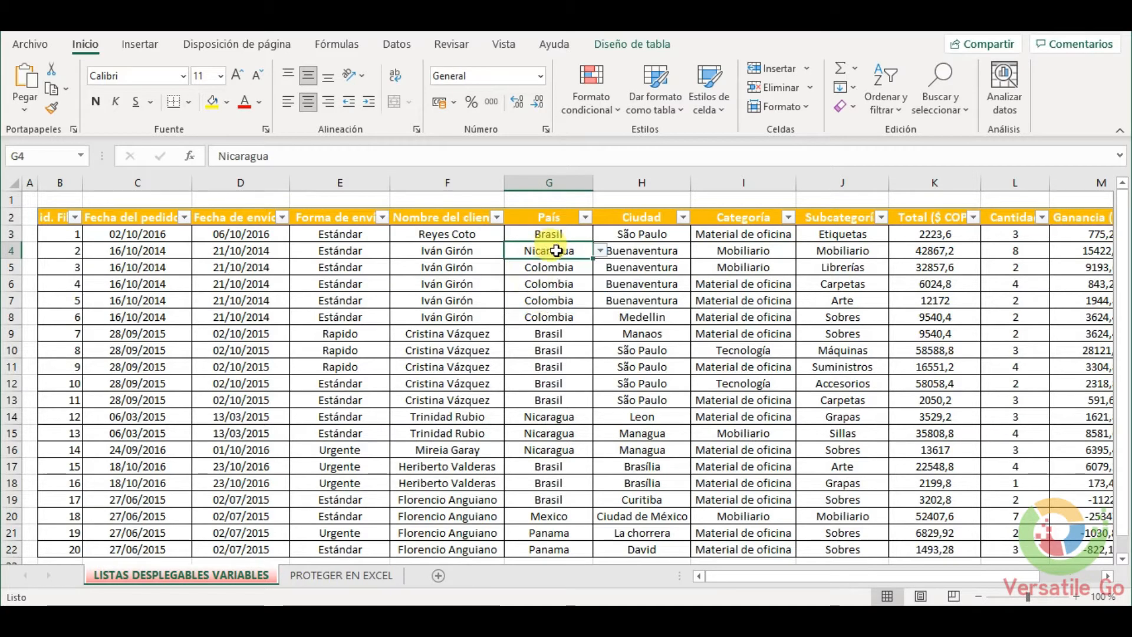
{"action": "left_click", "coordinate": [653, 255]}
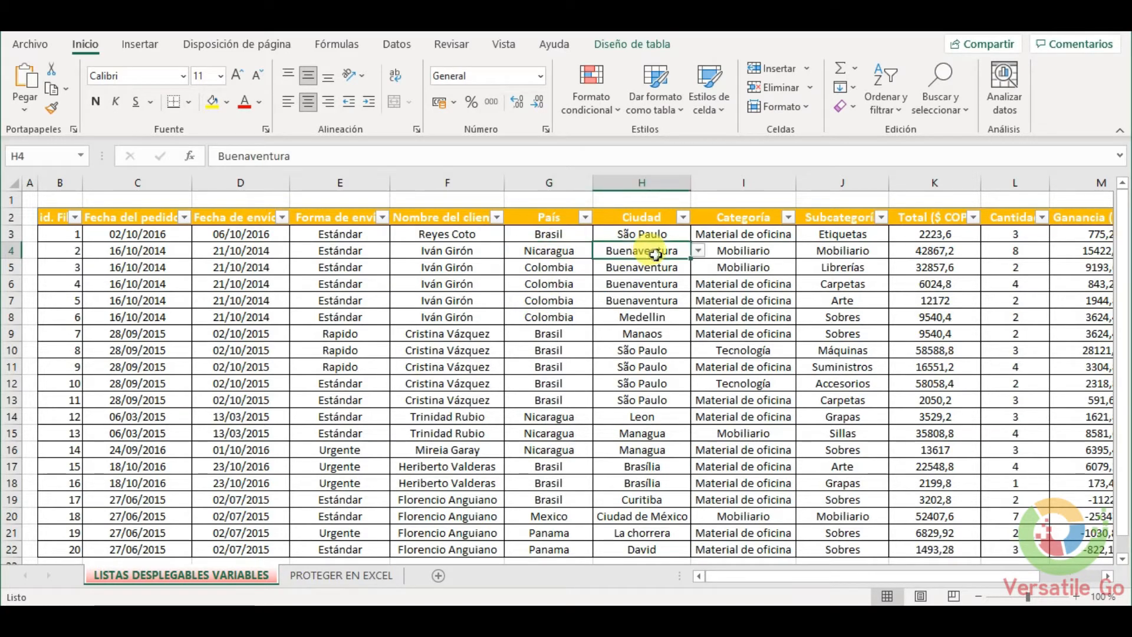
{"action": "left_click", "coordinate": [698, 252]}
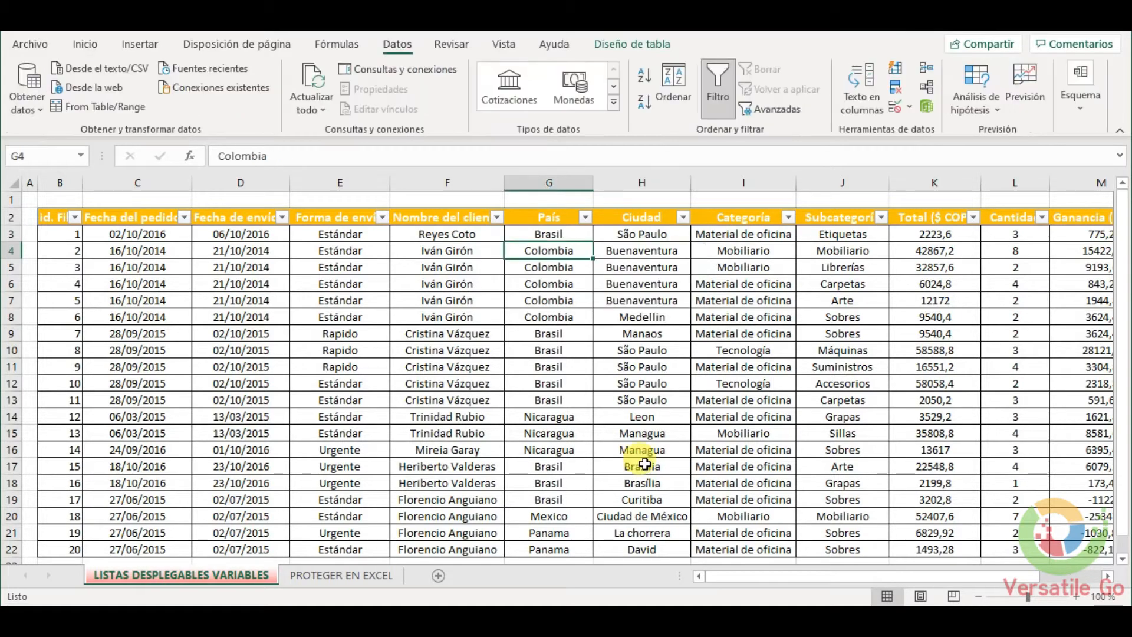
- Examine the PAIS table of countries on the PROTEGER EN EXCEL sheet
{"action": "left_click", "coordinate": [558, 235]}
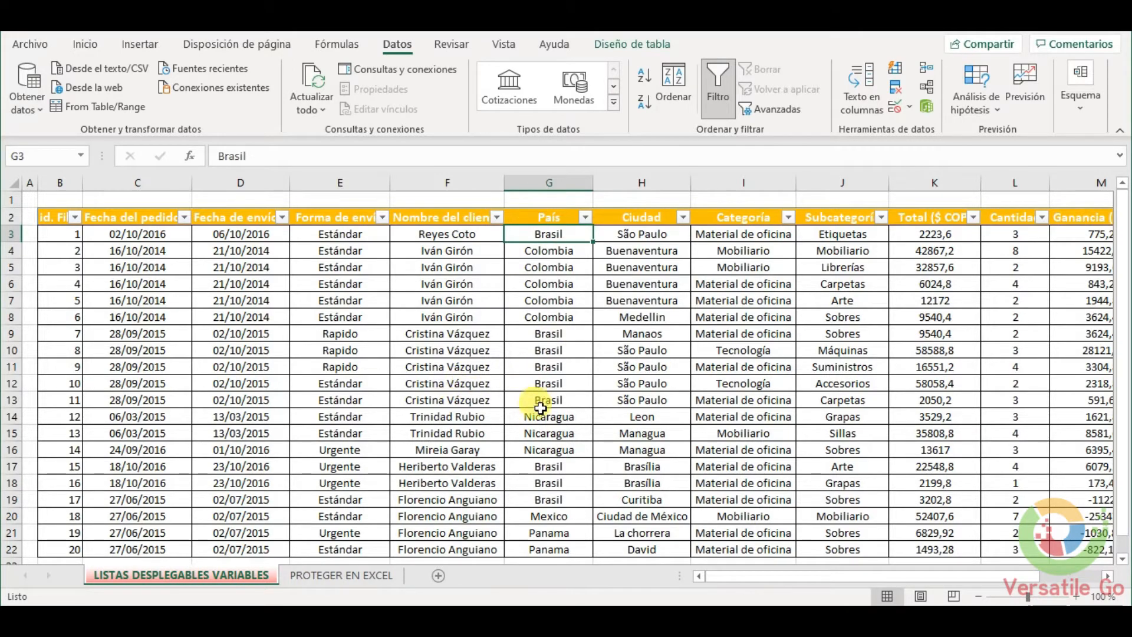
{"action": "left_click", "coordinate": [368, 576]}
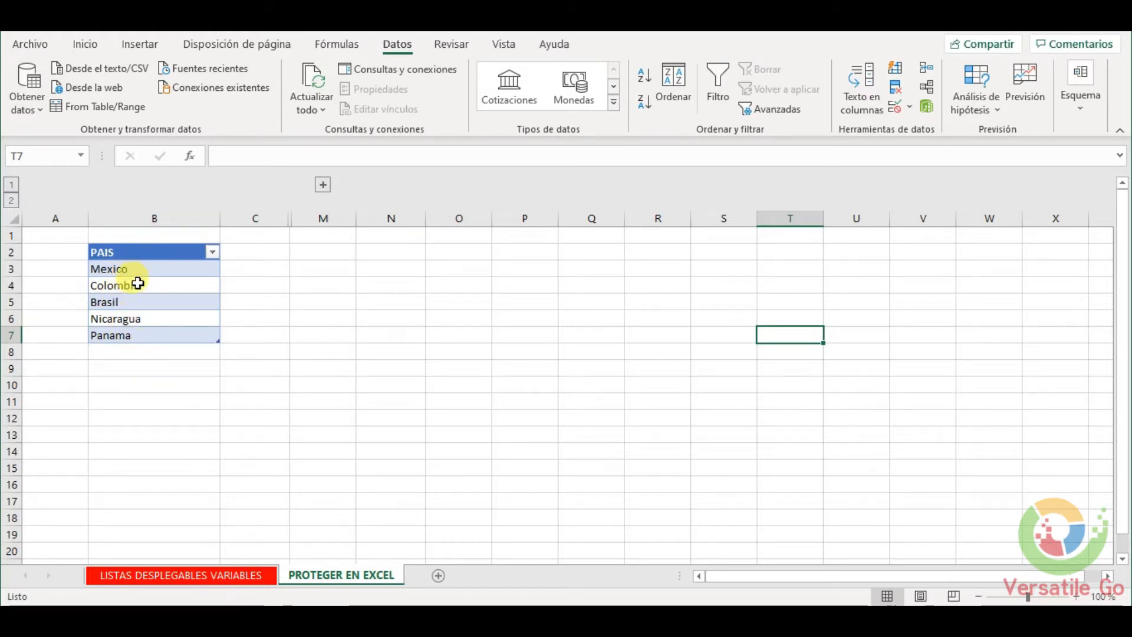
{"action": "left_click", "coordinate": [147, 251]}
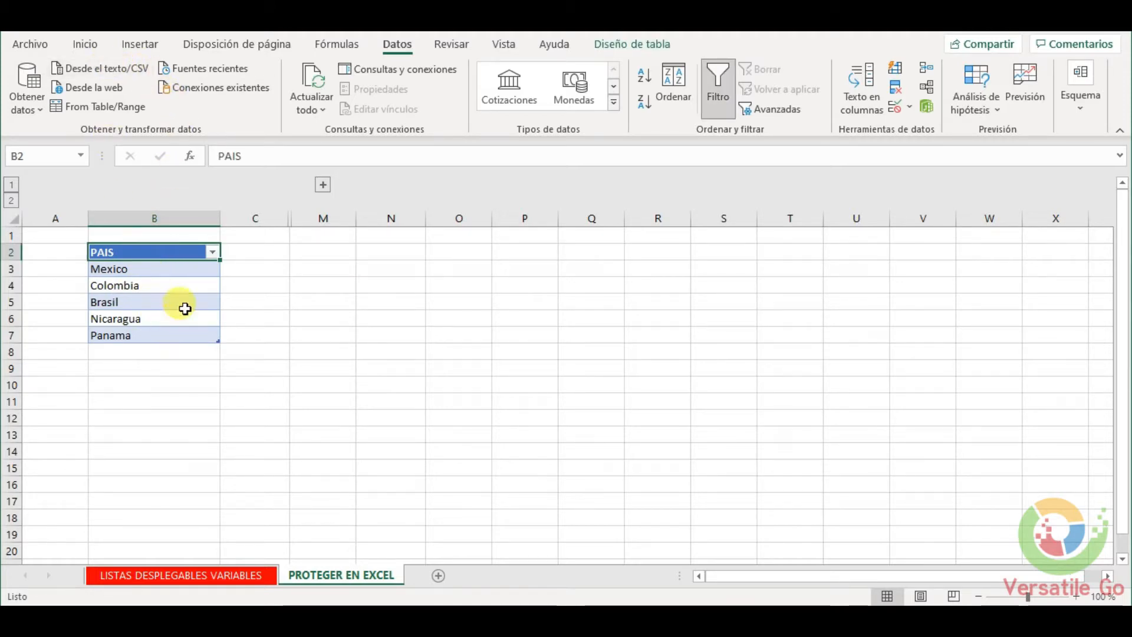
{"action": "left_click", "coordinate": [169, 319]}
{"action": "left_click", "coordinate": [165, 265]}
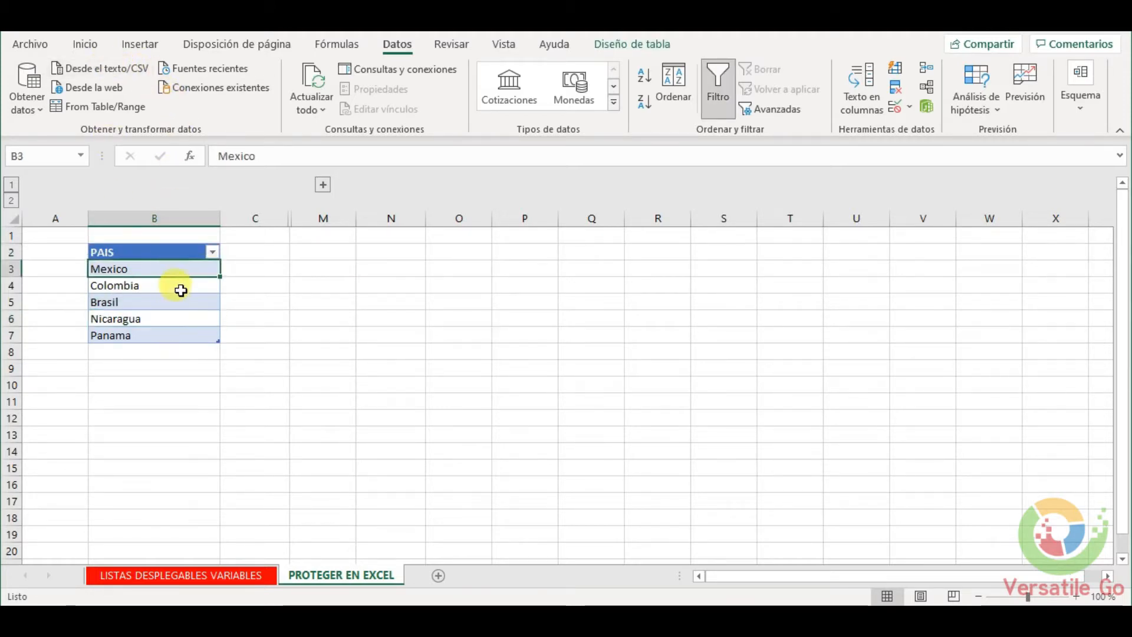
{"action": "left_click", "coordinate": [188, 251]}
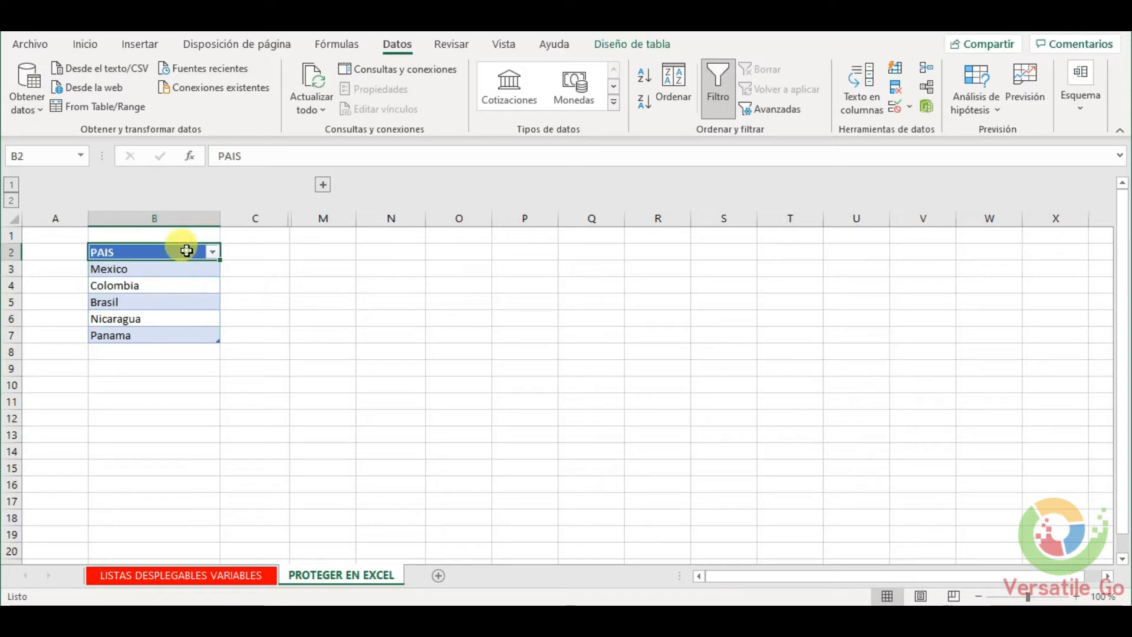
- Select the countries in the PAIS table and preview the available table styles without applying one
{"action": "left_click", "coordinate": [86, 44]}
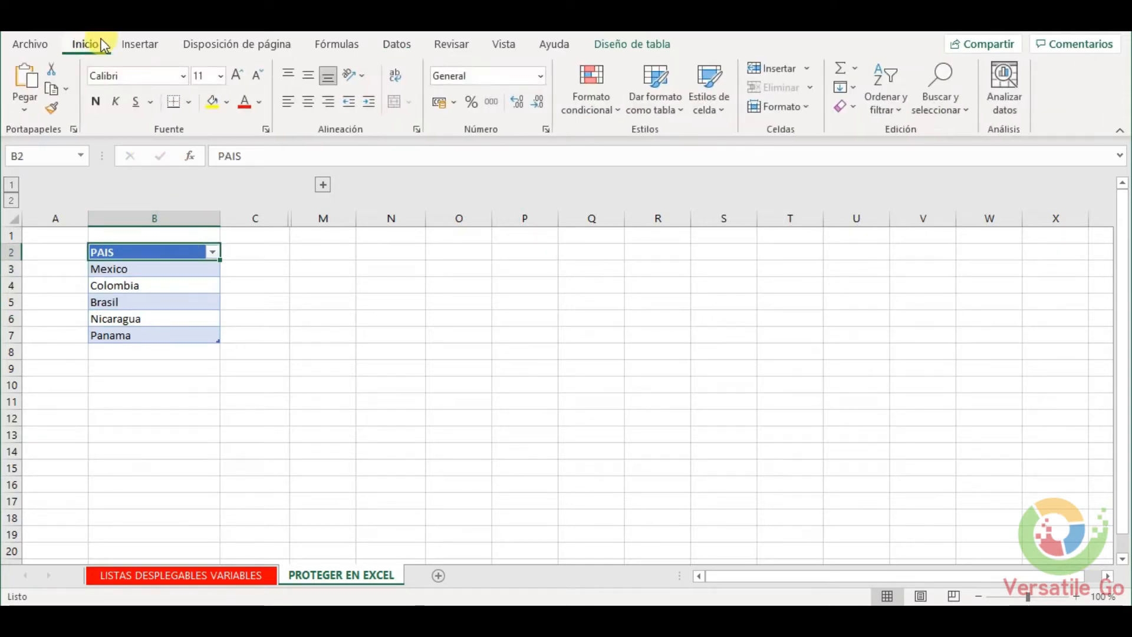
{"action": "left_click", "coordinate": [217, 357]}
{"action": "left_click_drag", "start_coordinate": [184, 248], "coordinate": [169, 335]}
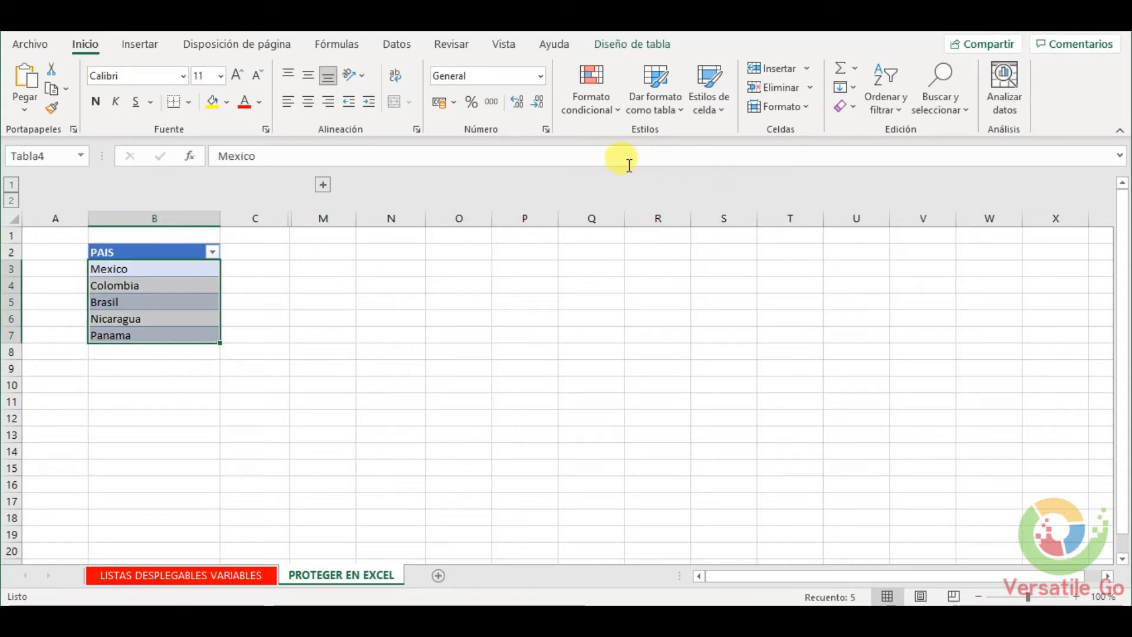
{"action": "left_click", "coordinate": [673, 116]}
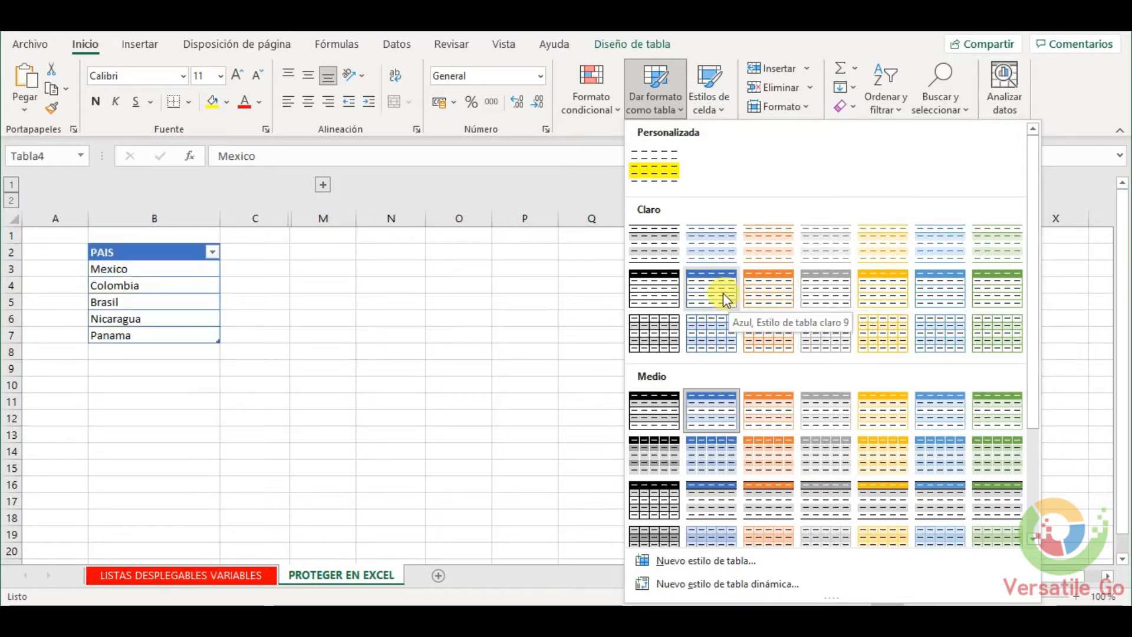
{"action": "left_click", "coordinate": [378, 318]}
{"action": "left_click", "coordinate": [430, 318]}
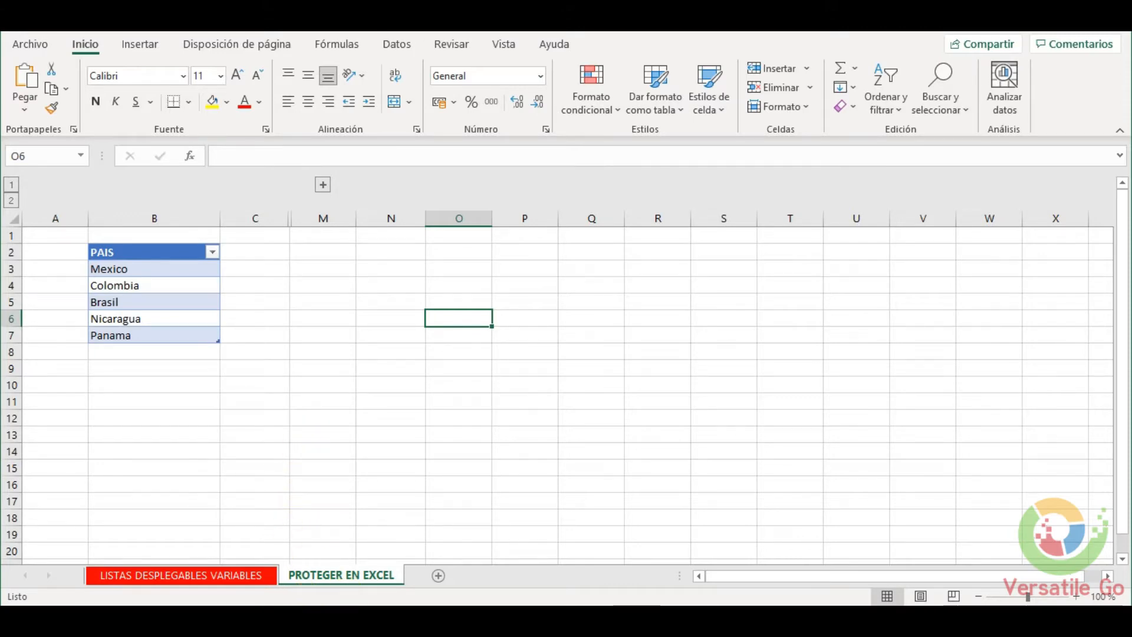
- Start a data validation for País cell G3 on the LISTAS DESPLEGABLES VARIABLES sheet and allow only a Lista
{"action": "left_click", "coordinate": [247, 577]}
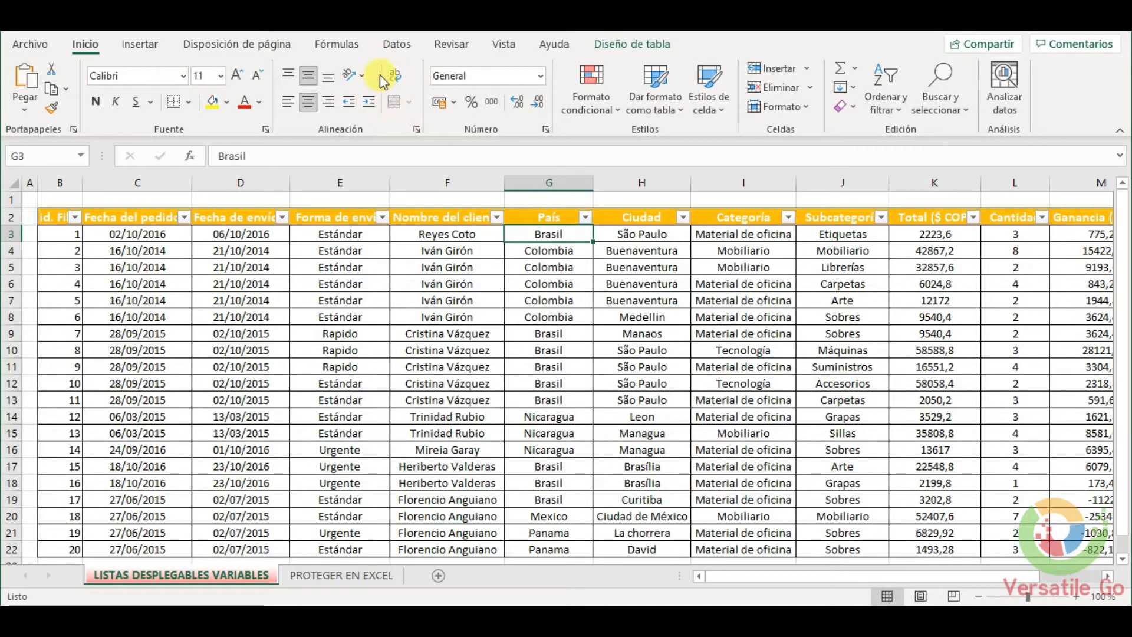
{"action": "left_click", "coordinate": [396, 47]}
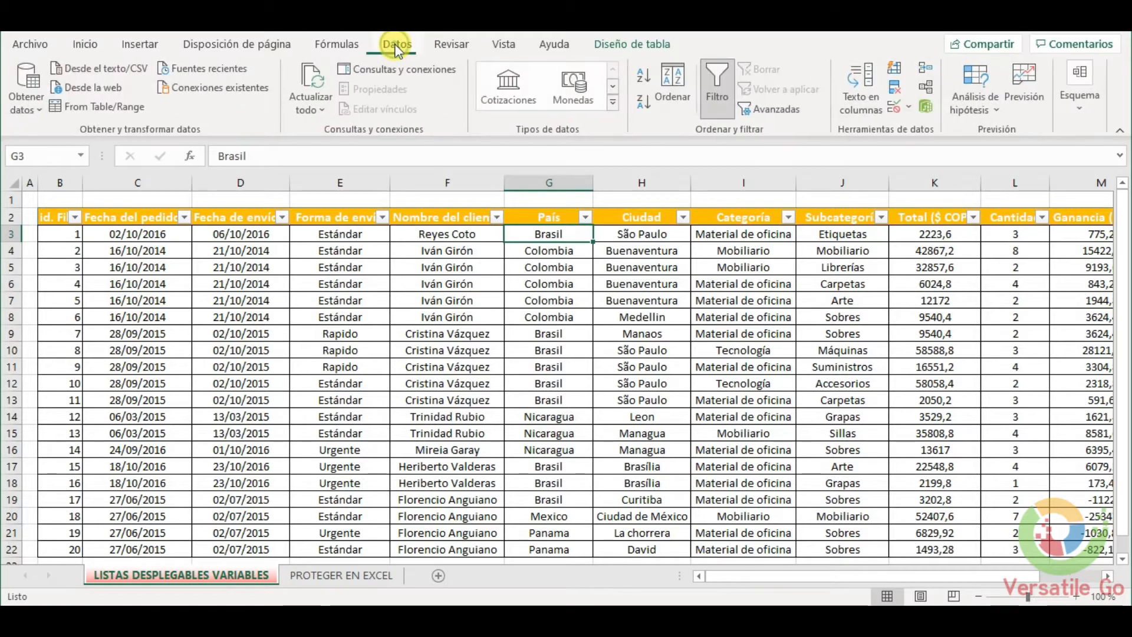
{"action": "left_click", "coordinate": [897, 112]}
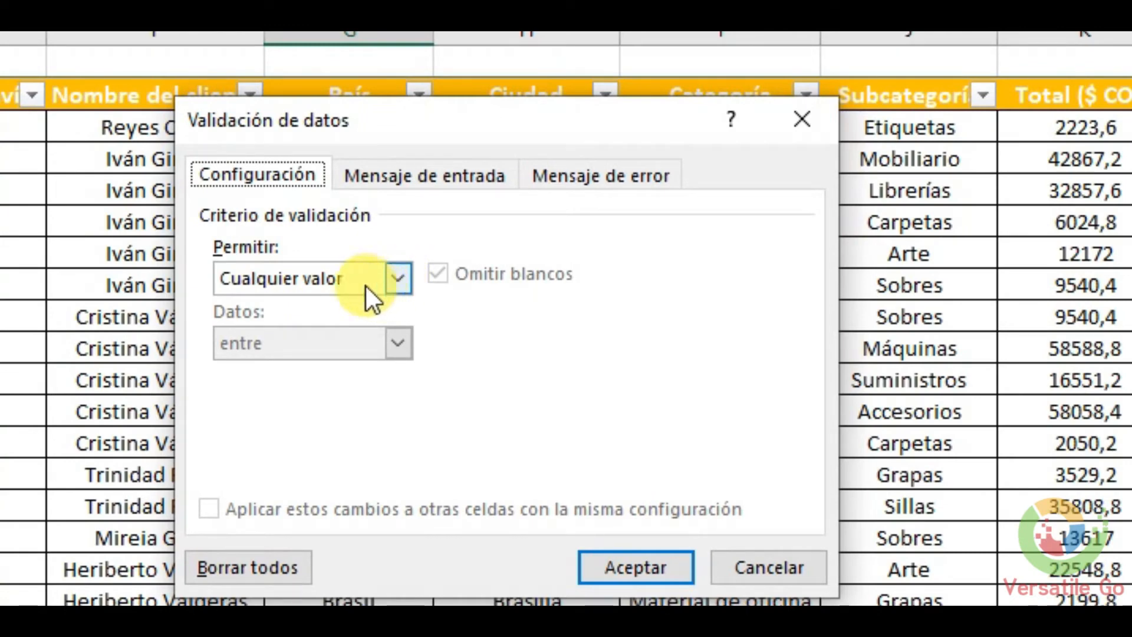
{"action": "left_click", "coordinate": [401, 284]}
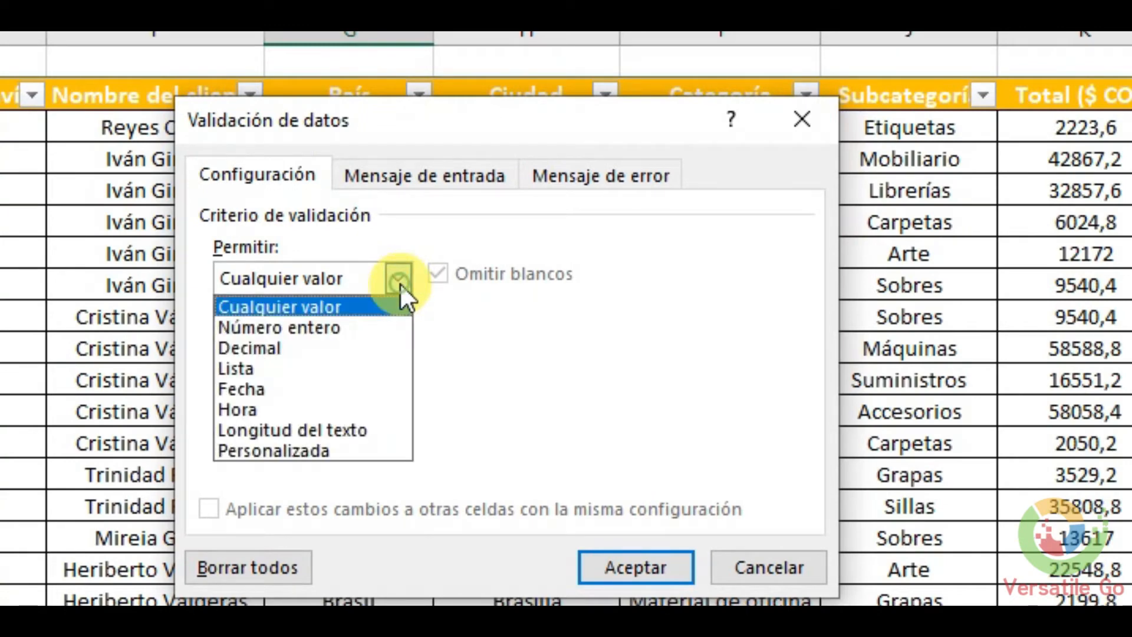
{"action": "left_click", "coordinate": [238, 369]}
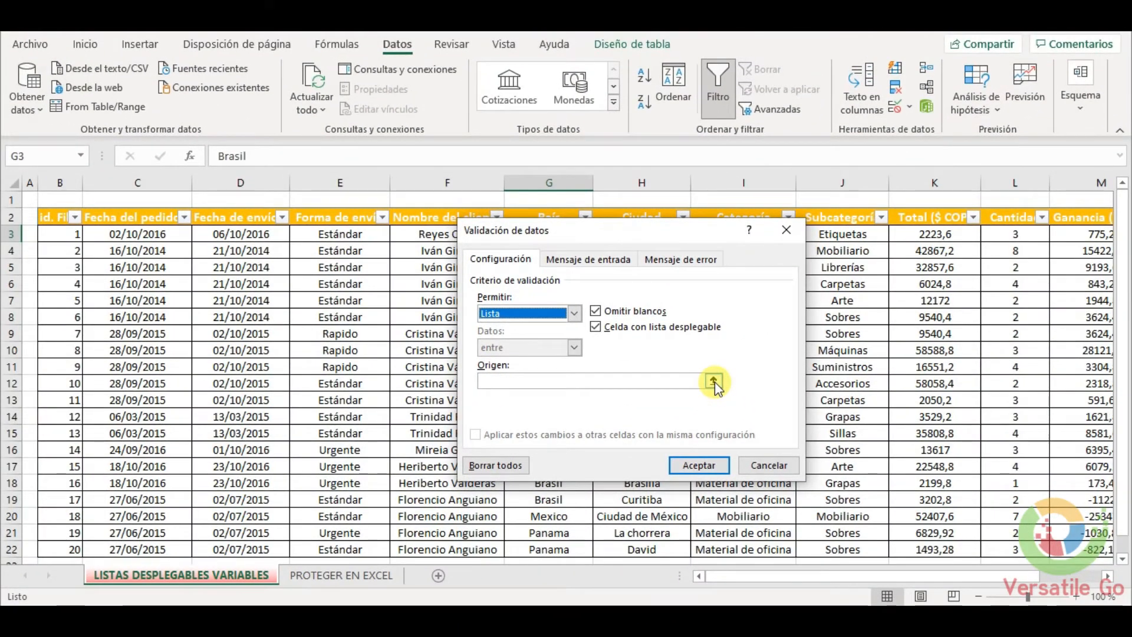
- Set the validation list's source to B3:B7 on the PROTEGER EN EXCEL sheet and apply the rule
{"action": "left_click", "coordinate": [715, 381]}
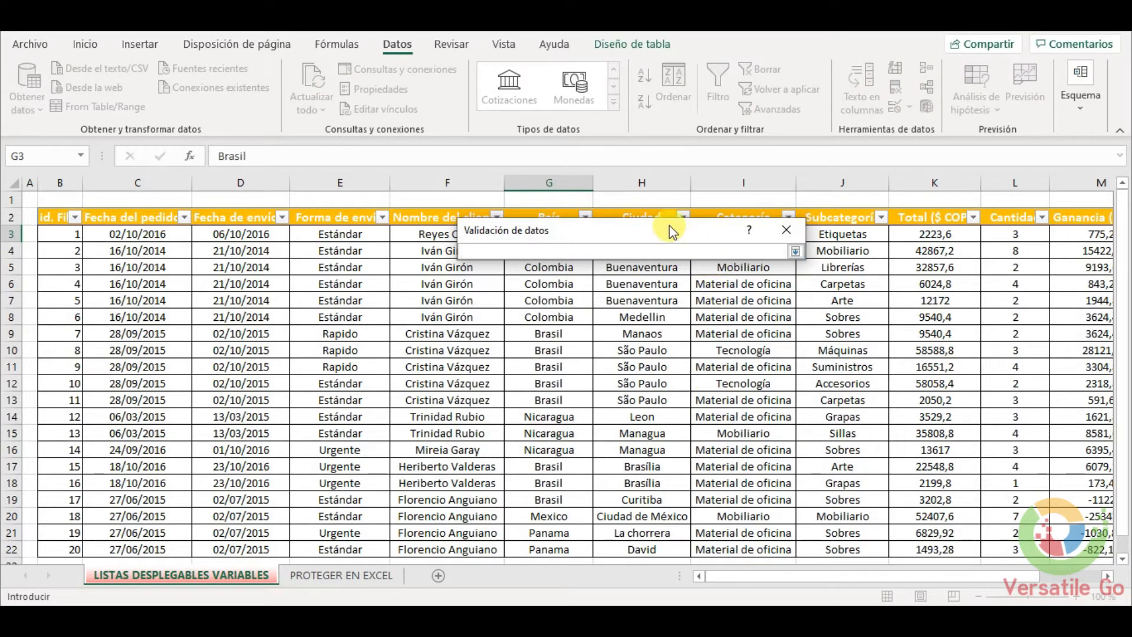
{"action": "left_click_drag", "start_coordinate": [670, 225], "coordinate": [650, 271]}
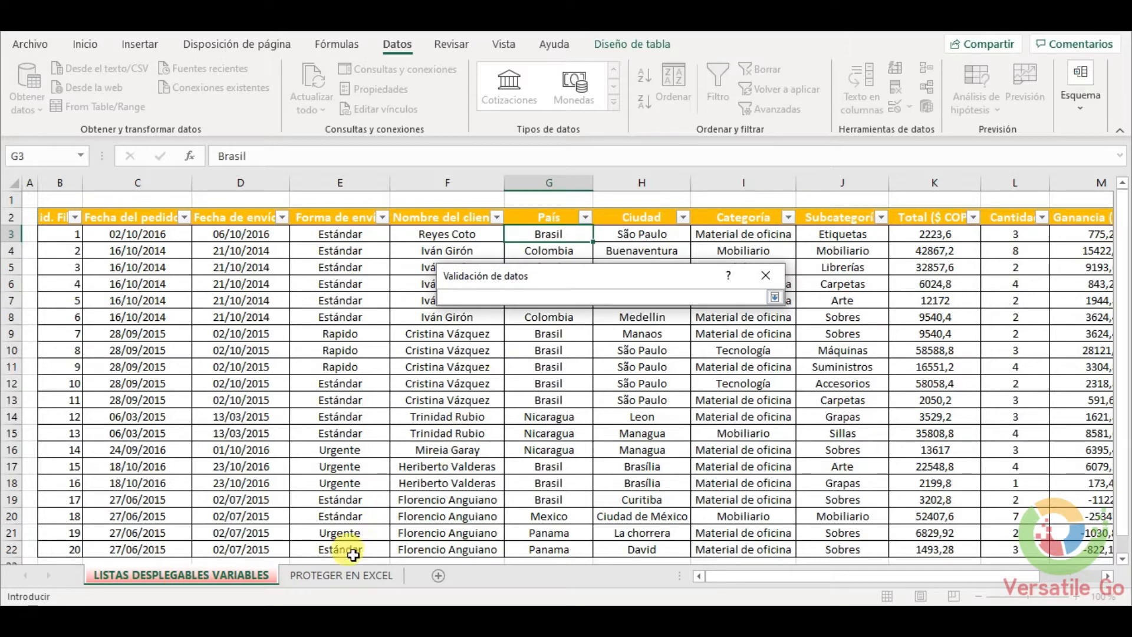
{"action": "left_click", "coordinate": [327, 581]}
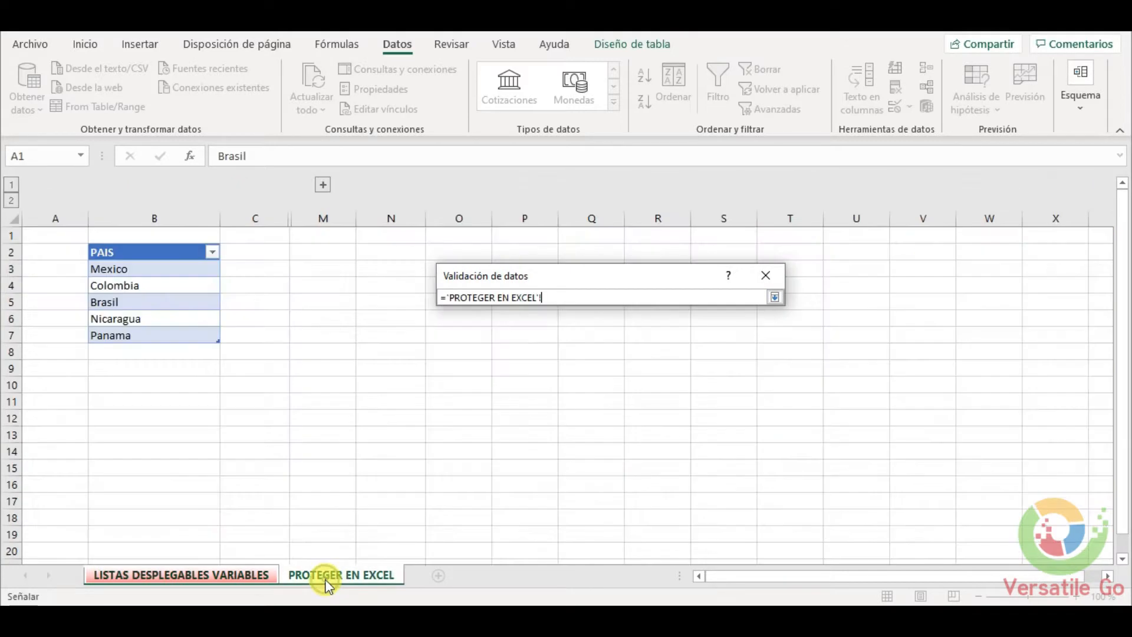
{"action": "left_click", "coordinate": [159, 239]}
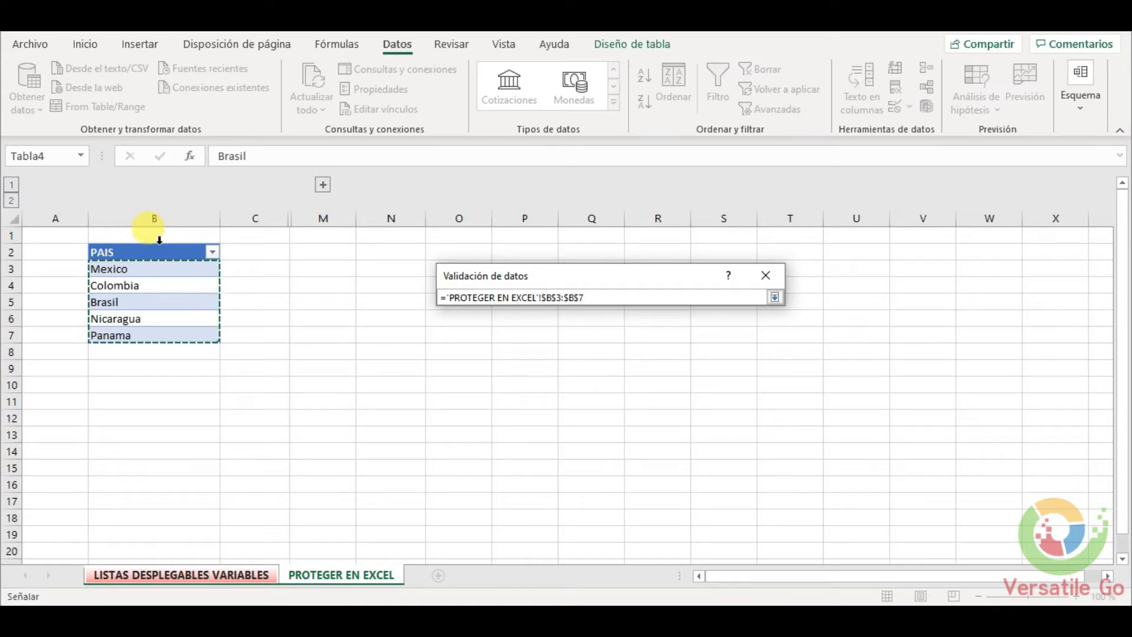
{"action": "left_click", "coordinate": [775, 297]}
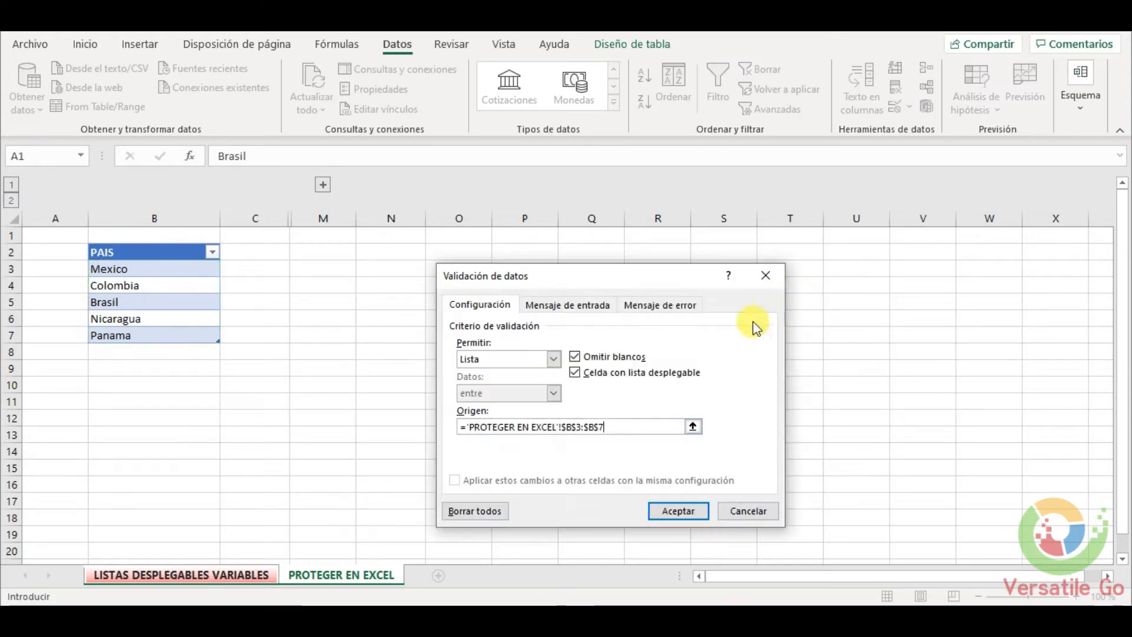
{"action": "left_click", "coordinate": [673, 511]}
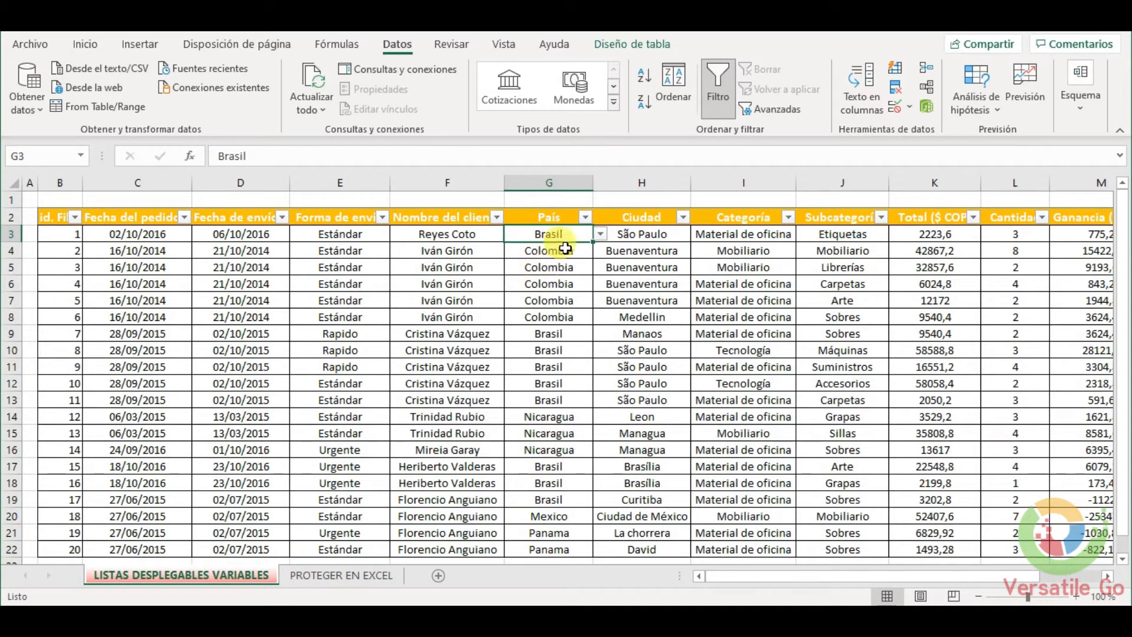
- Open the País drop-down in G3 to check its country options
{"action": "left_click", "coordinate": [599, 238]}
{"action": "left_click", "coordinate": [599, 237]}
{"action": "left_click", "coordinate": [598, 237]}
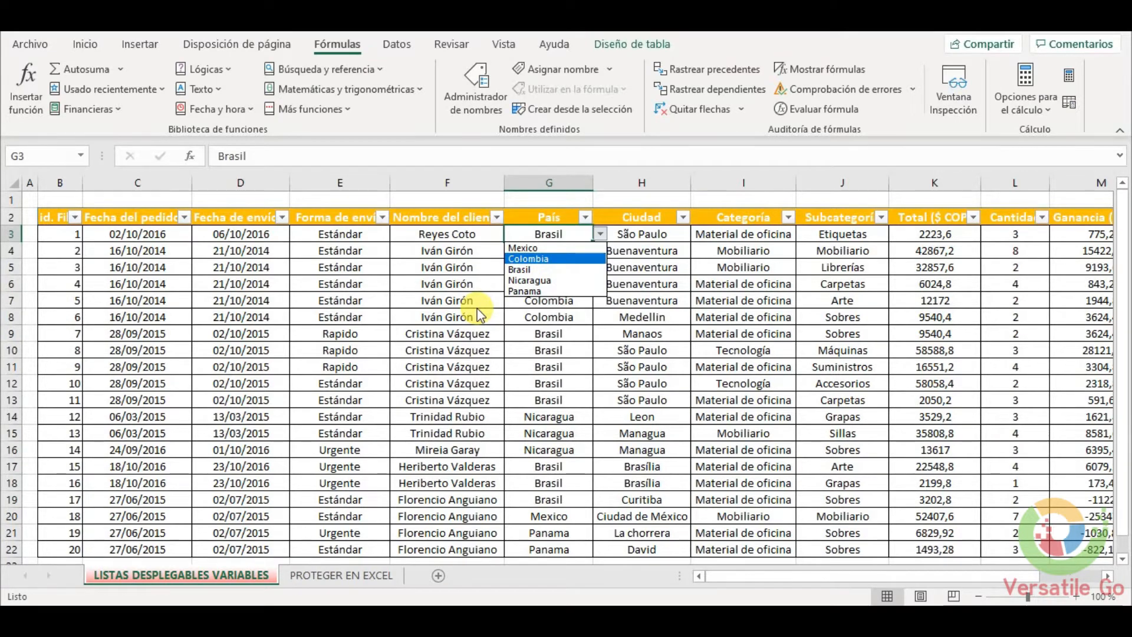
- Clear Panama from cell B7 of the PAIS table on the PROTEGER EN EXCEL sheet
{"action": "left_click", "coordinate": [340, 575]}
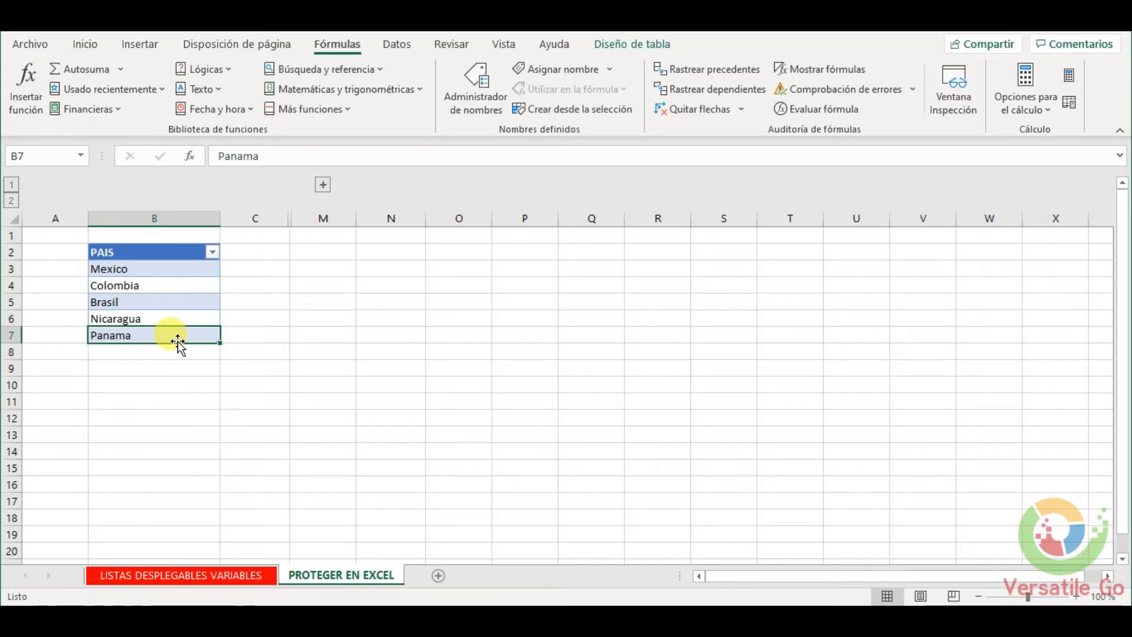
{"action": "key", "text": "Delete"}
{"action": "left_click", "coordinate": [161, 380]}
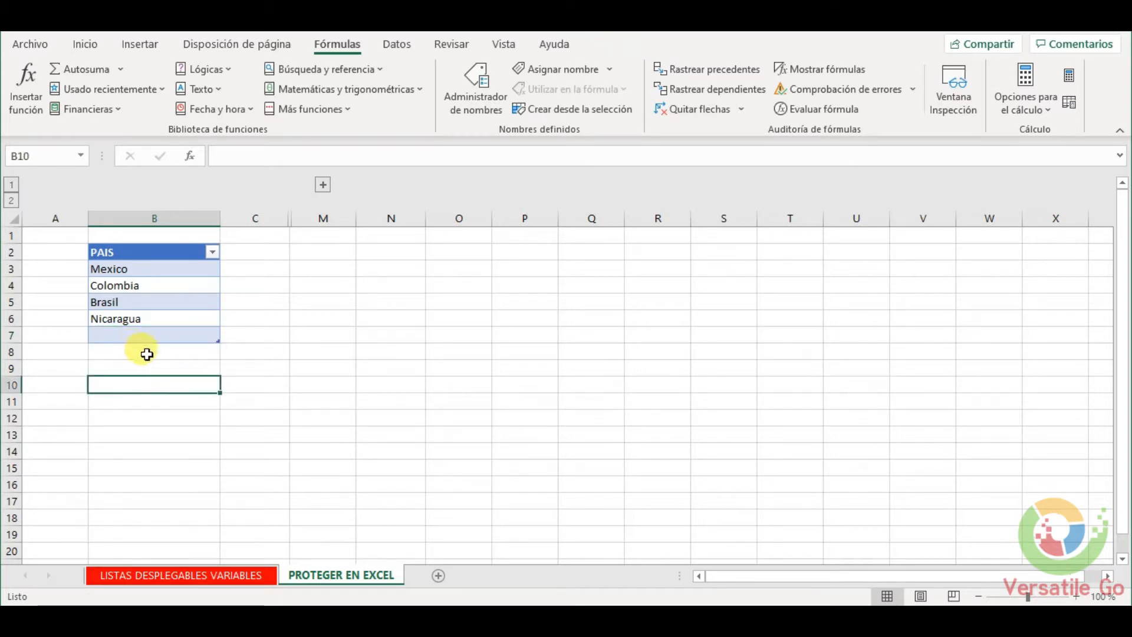
- Choose the blank option for País cell G3 on the LISTAS DESPLEGABLES VARIABLES sheet and reopen its drop-down to check the options
{"action": "left_click", "coordinate": [229, 577]}
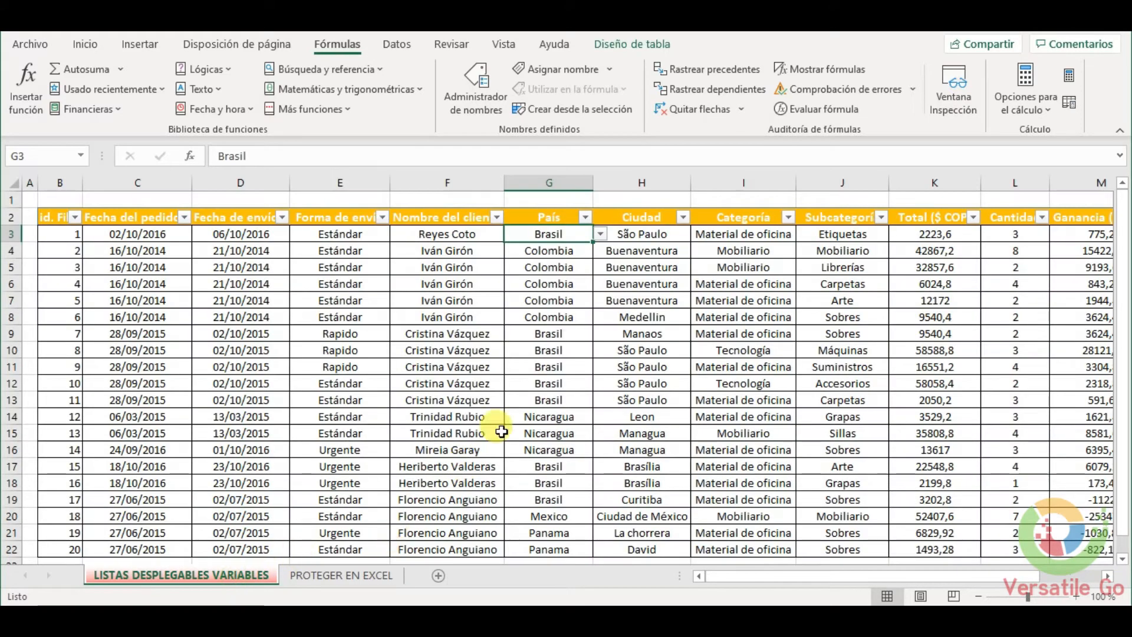
{"action": "left_click", "coordinate": [600, 234]}
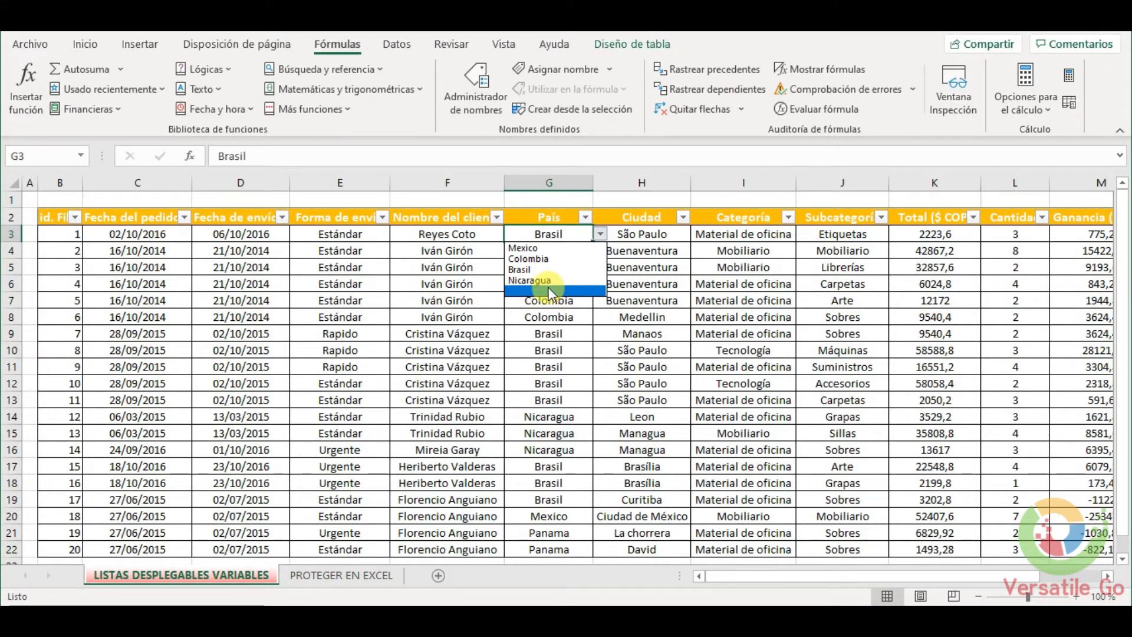
{"action": "left_click", "coordinate": [547, 289]}
{"action": "left_click", "coordinate": [541, 268]}
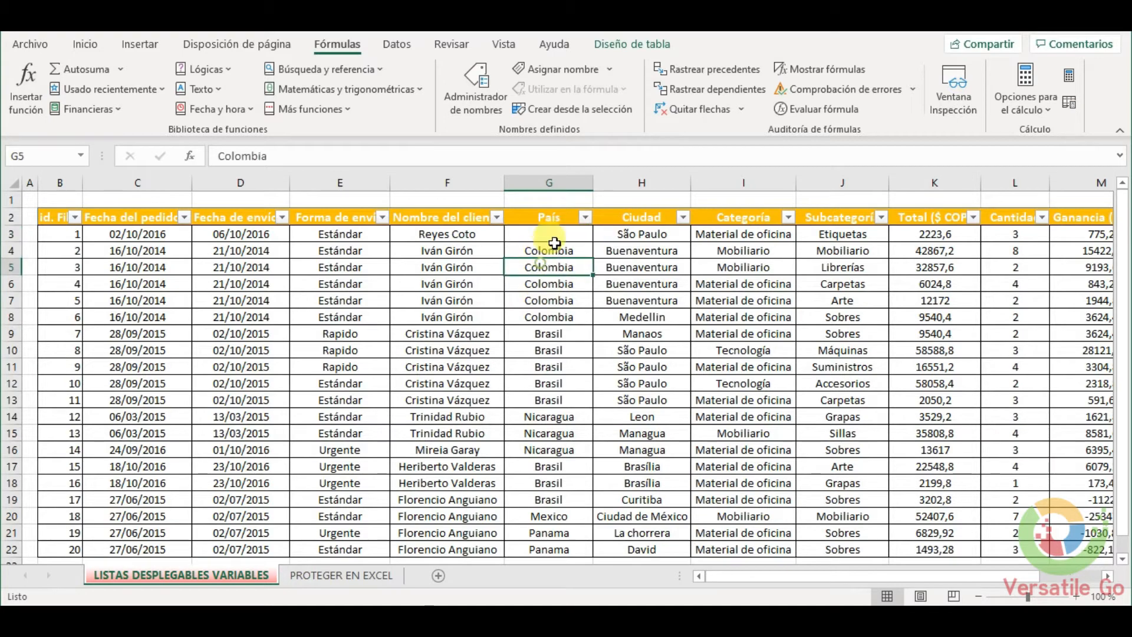
{"action": "left_click", "coordinate": [556, 237]}
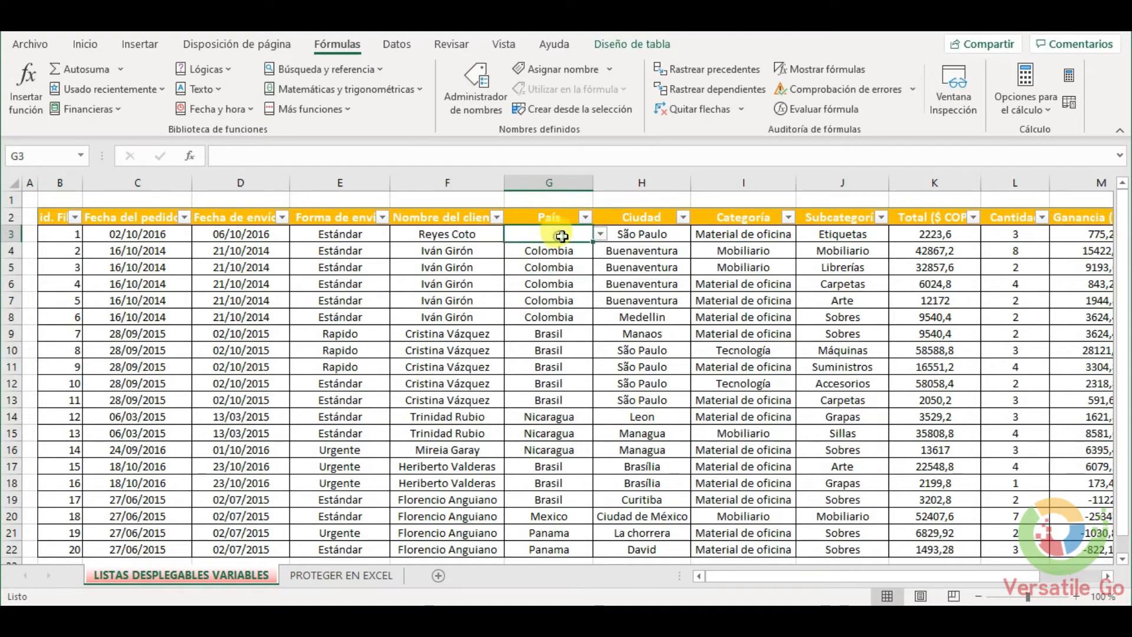
{"action": "left_click", "coordinate": [600, 236]}
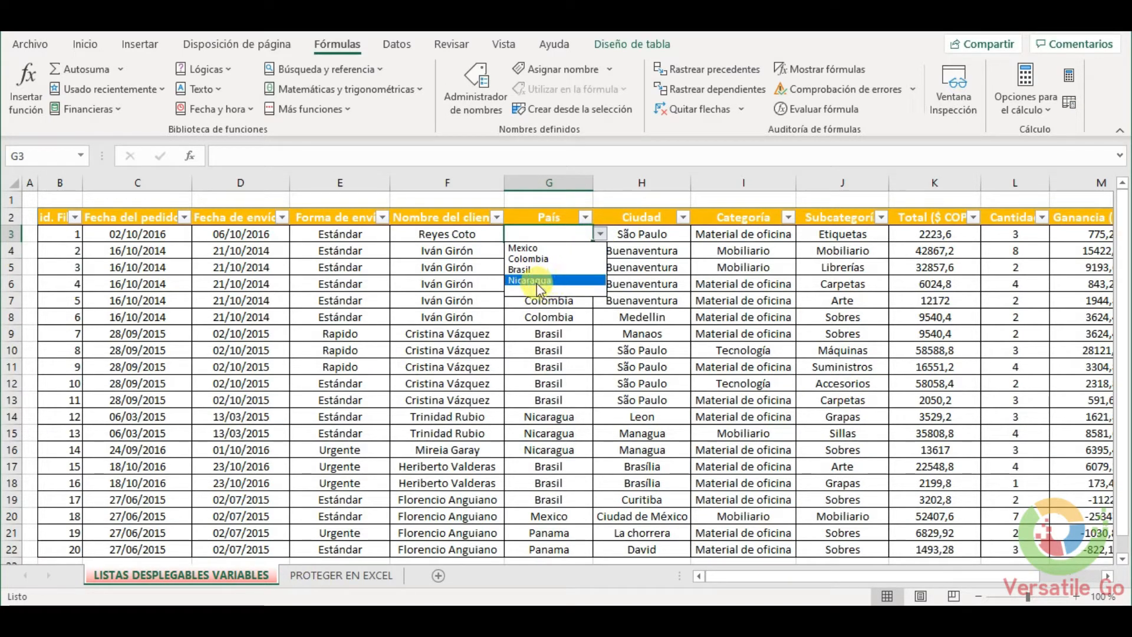
- Try to delete the entire row 7 on the PROTEGER EN EXCEL sheet
{"action": "left_click", "coordinate": [353, 578]}
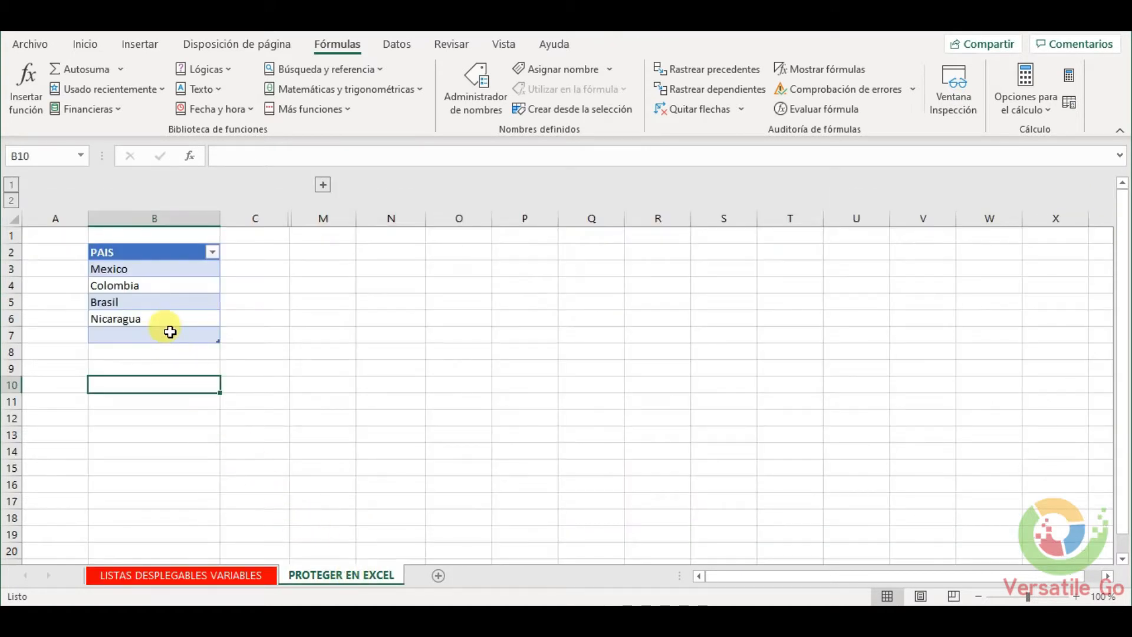
{"action": "left_click", "coordinate": [169, 332]}
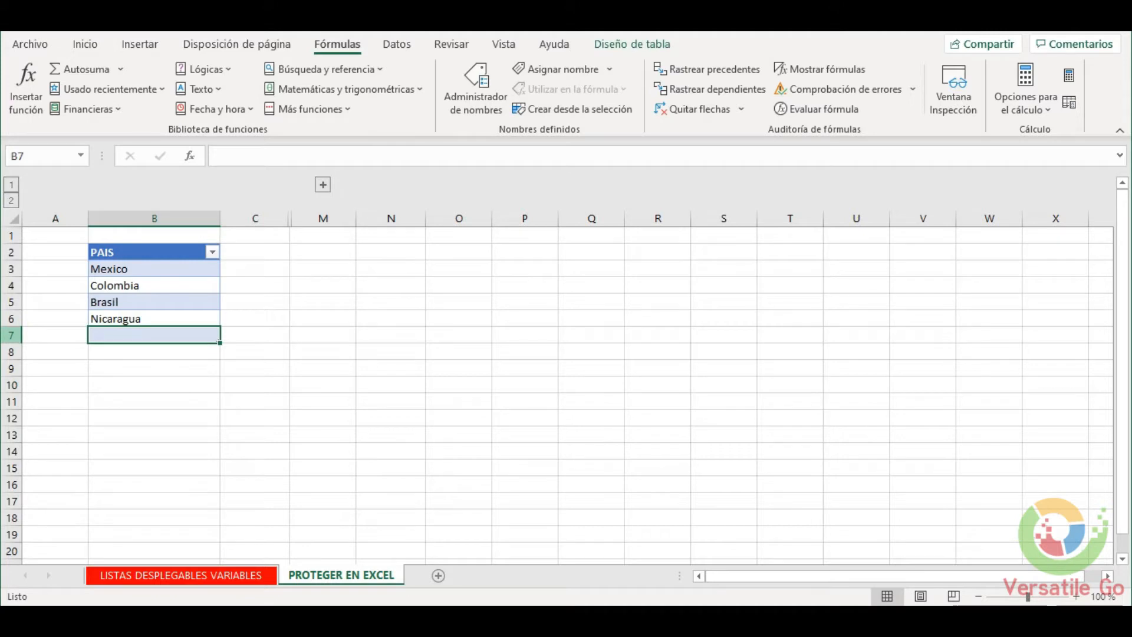
{"action": "left_click", "coordinate": [11, 335]}
{"action": "right_click", "coordinate": [11, 335]}
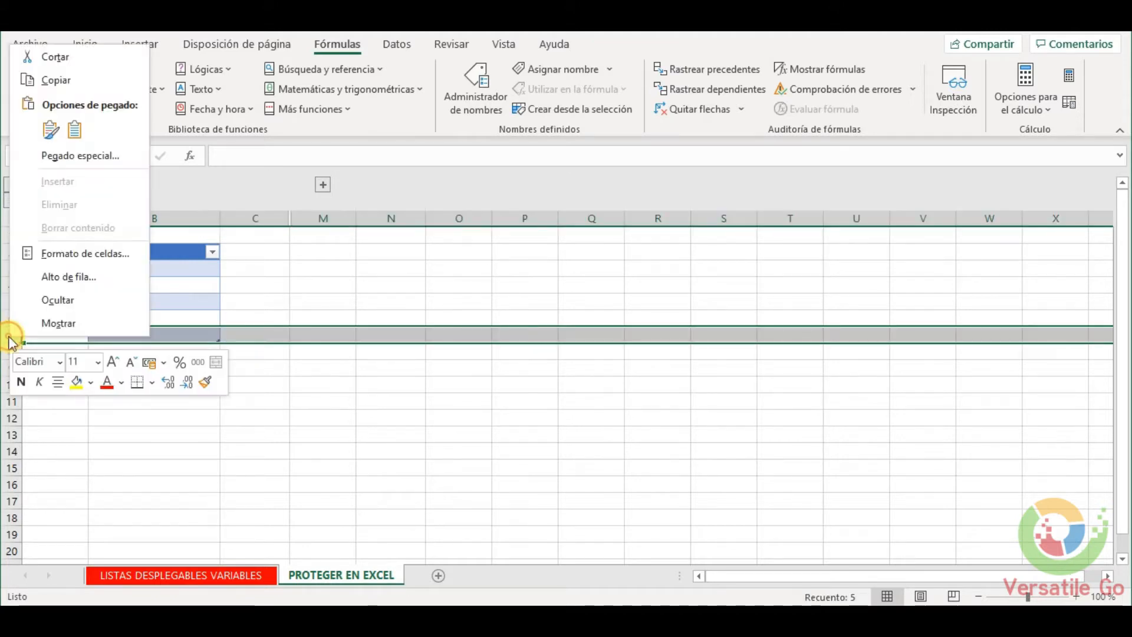
{"action": "left_click", "coordinate": [253, 450]}
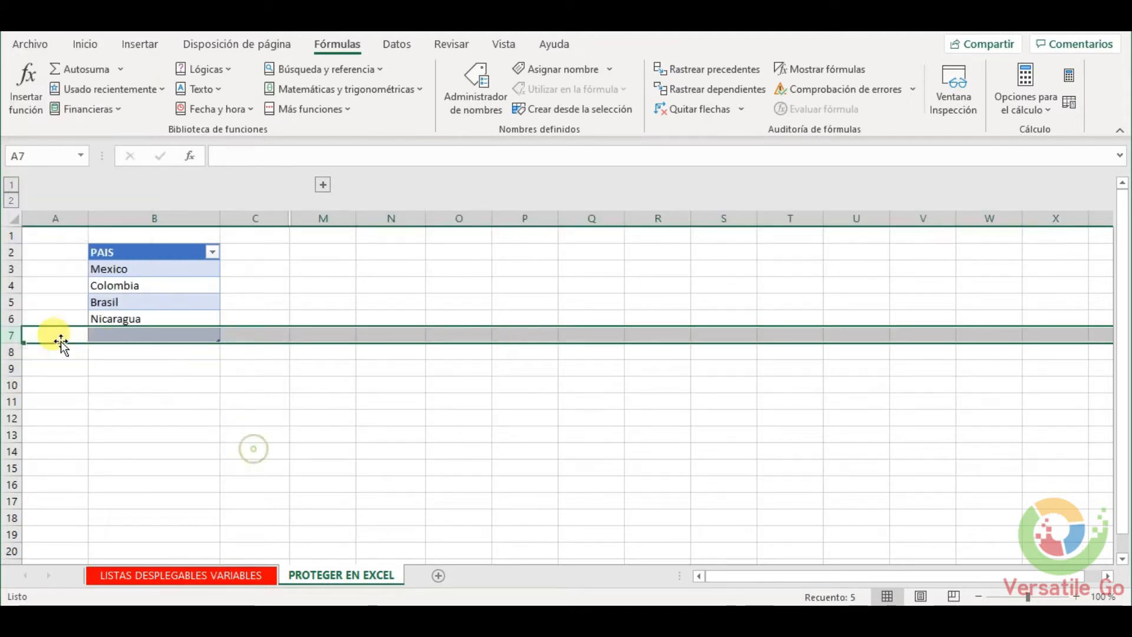
{"action": "right_click", "coordinate": [103, 335]}
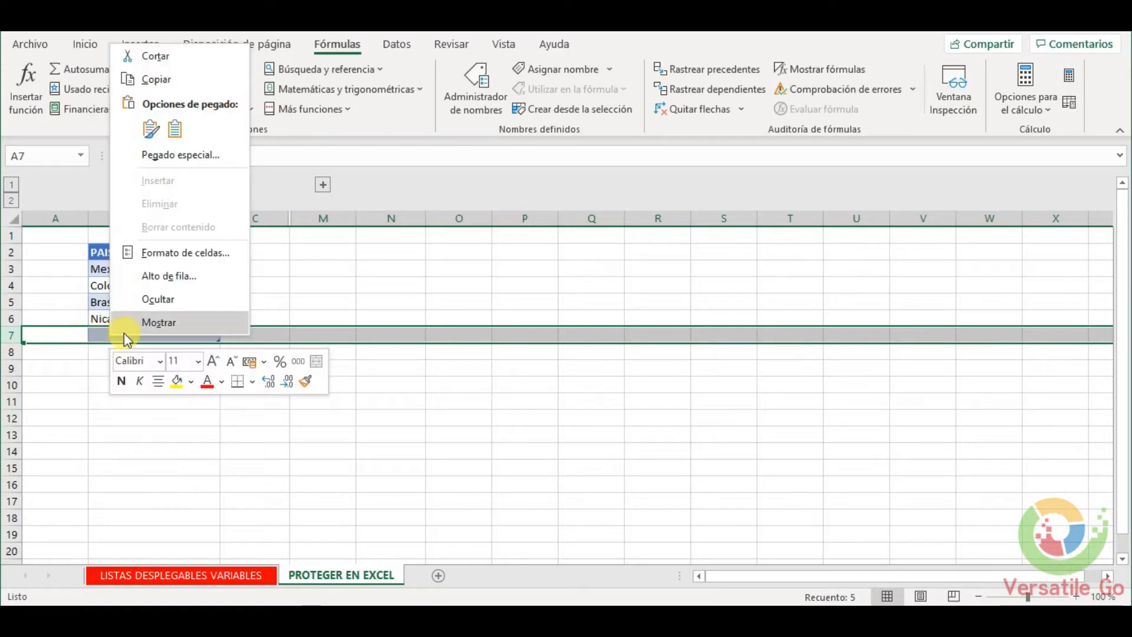
{"action": "left_click", "coordinate": [87, 358]}
{"action": "left_click", "coordinate": [97, 395]}
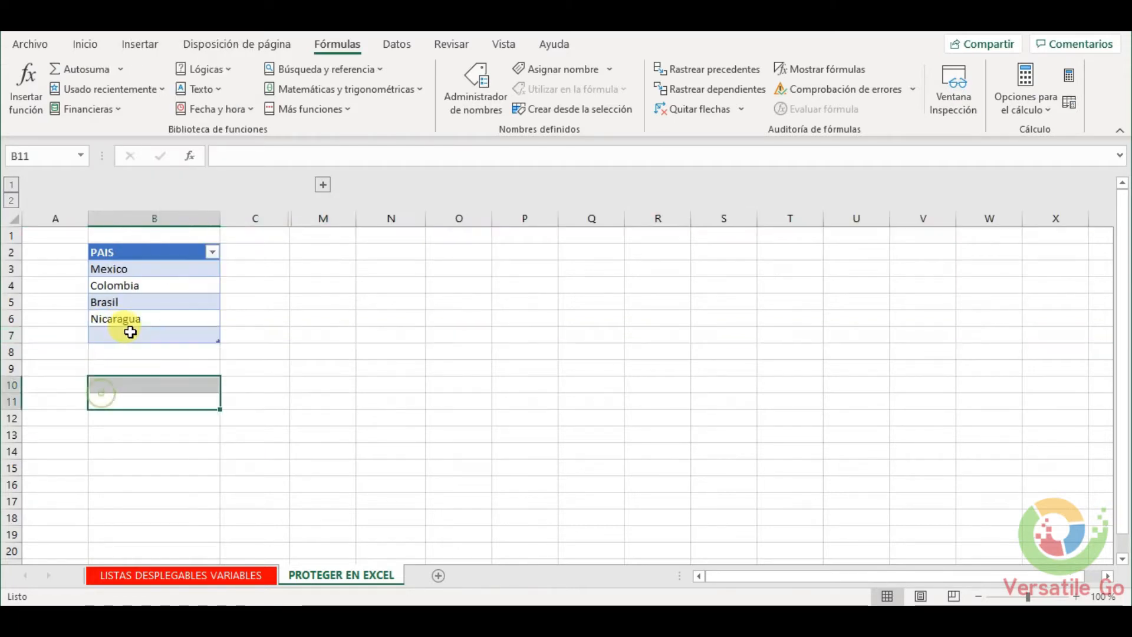
- Delete the empty table row at B7 from the PAIS table
{"action": "left_click", "coordinate": [127, 334]}
{"action": "right_click", "coordinate": [128, 334]}
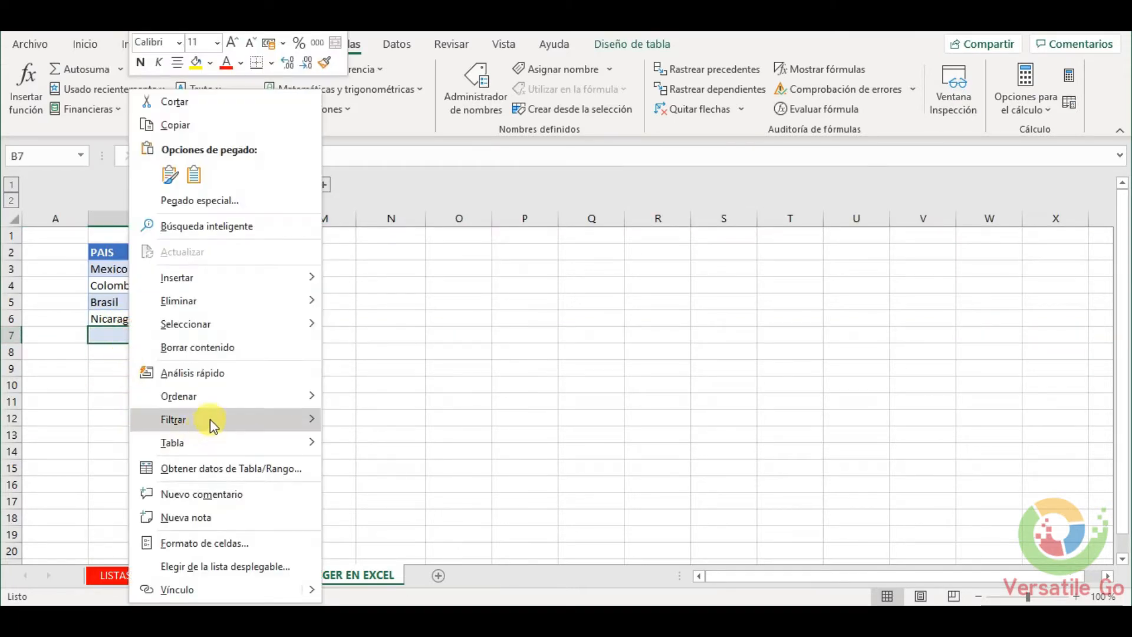
{"action": "mouse_move", "coordinate": [276, 303]}
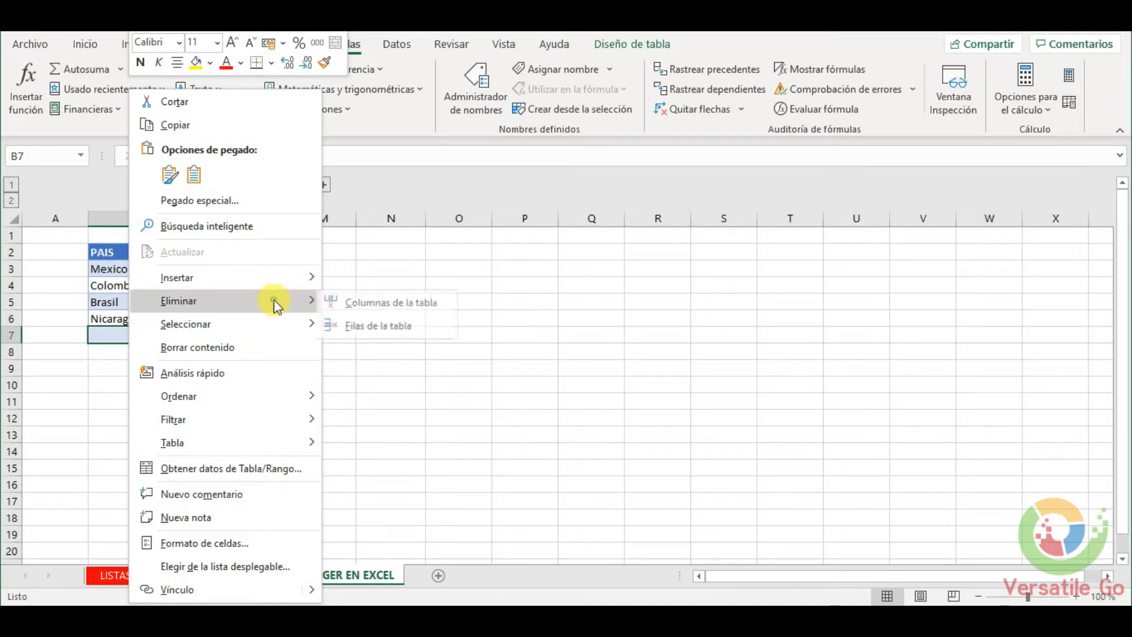
{"action": "left_click", "coordinate": [382, 324]}
{"action": "left_click", "coordinate": [170, 378]}
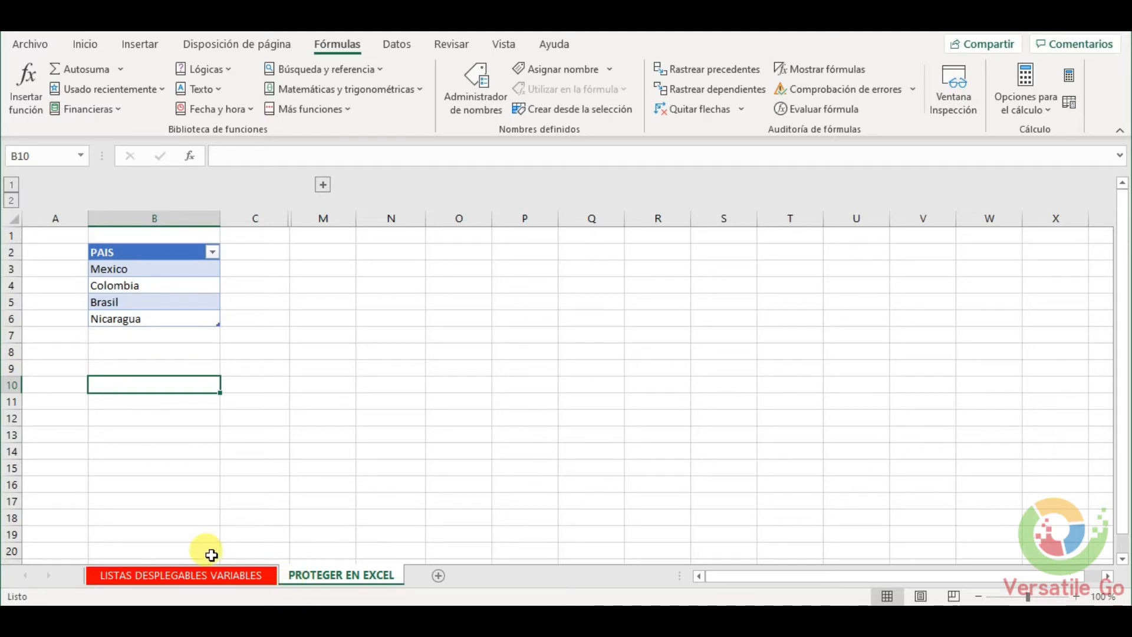
- Check the País drop-down in G3 on the LISTAS DESPLEGABLES VARIABLES sheet and choose Brasil
{"action": "left_click", "coordinate": [213, 575]}
{"action": "left_click", "coordinate": [565, 279]}
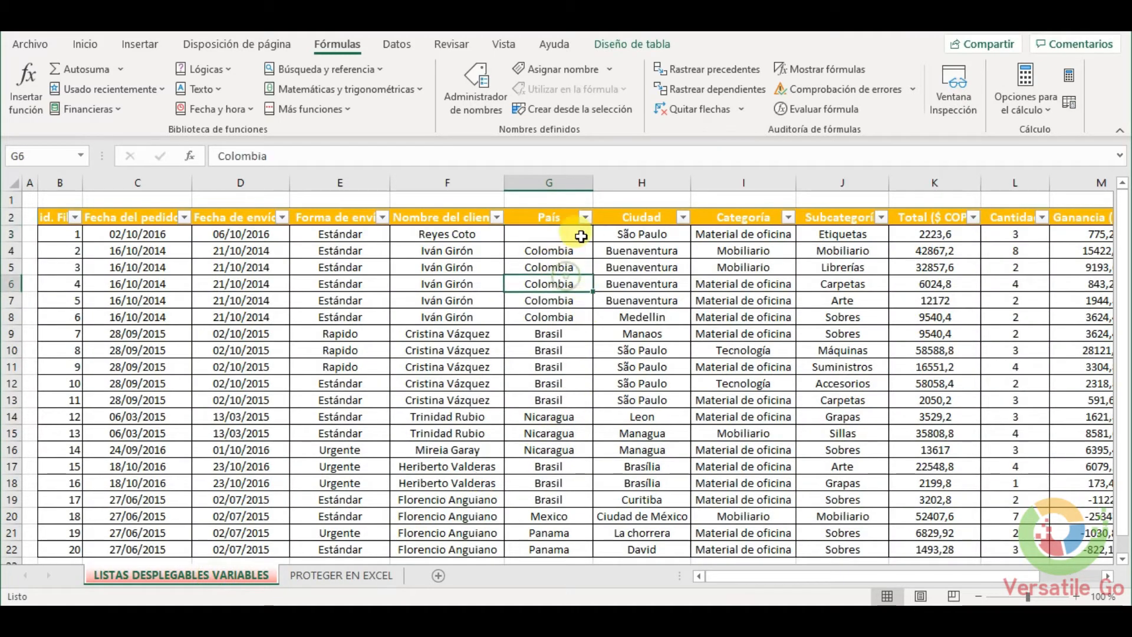
{"action": "left_click", "coordinate": [581, 236]}
{"action": "left_click", "coordinate": [600, 234]}
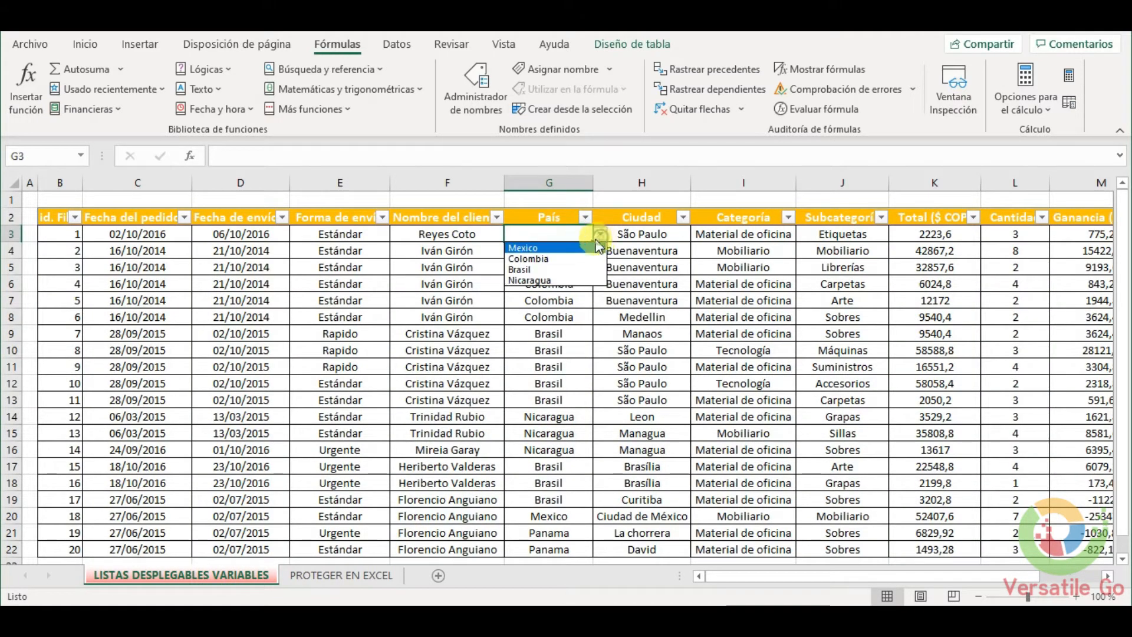
{"action": "left_click", "coordinate": [541, 269]}
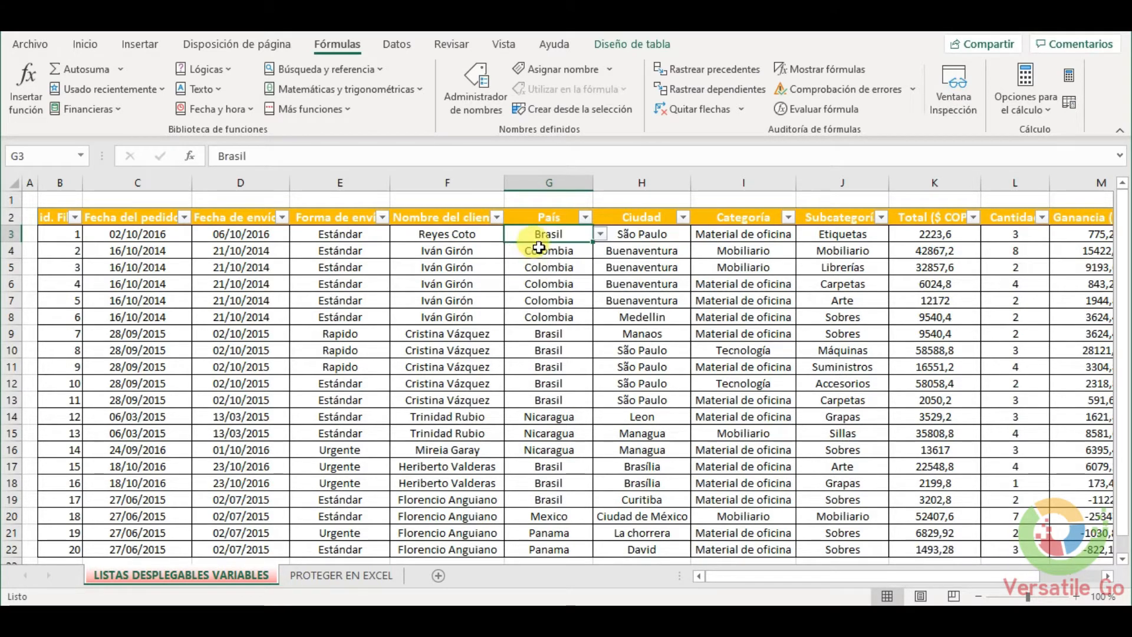
{"action": "left_click", "coordinate": [539, 249]}
- Add ARGENTINA in cell B8, directly below Panama, on the PROTEGER EN EXCEL sheet
{"action": "left_click", "coordinate": [353, 576]}
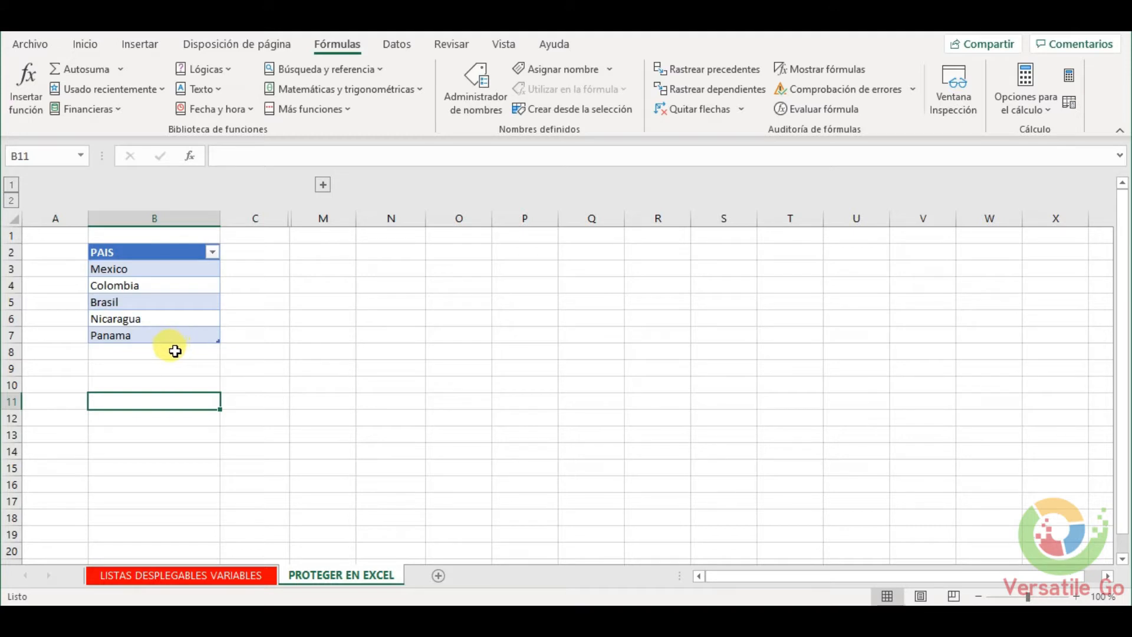
{"action": "left_click", "coordinate": [174, 351]}
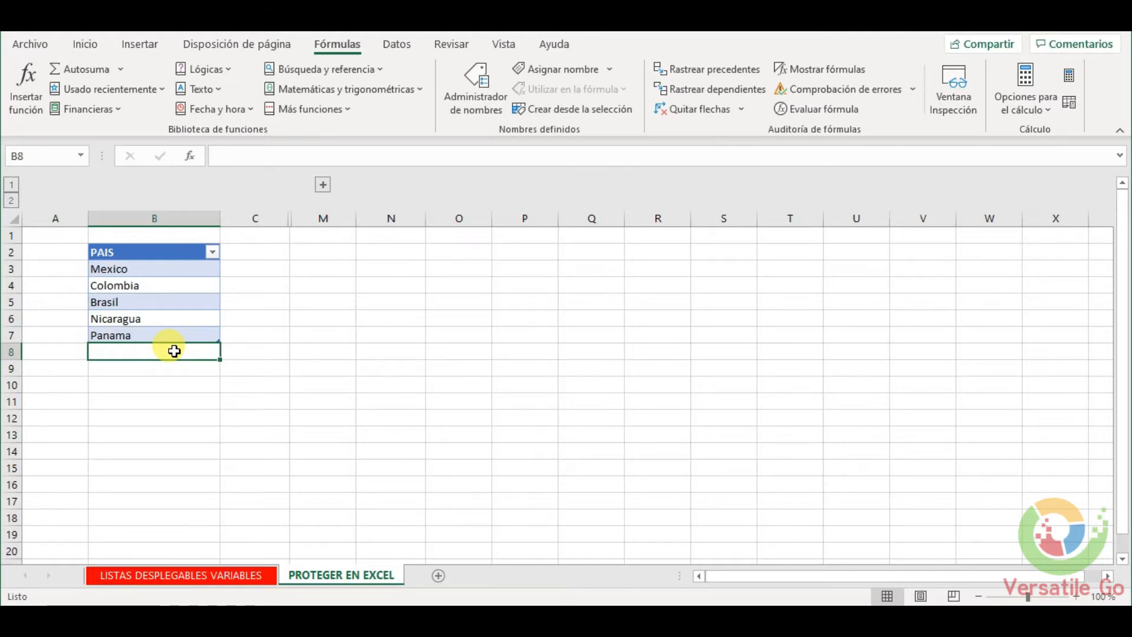
{"action": "type", "text": "AR"}
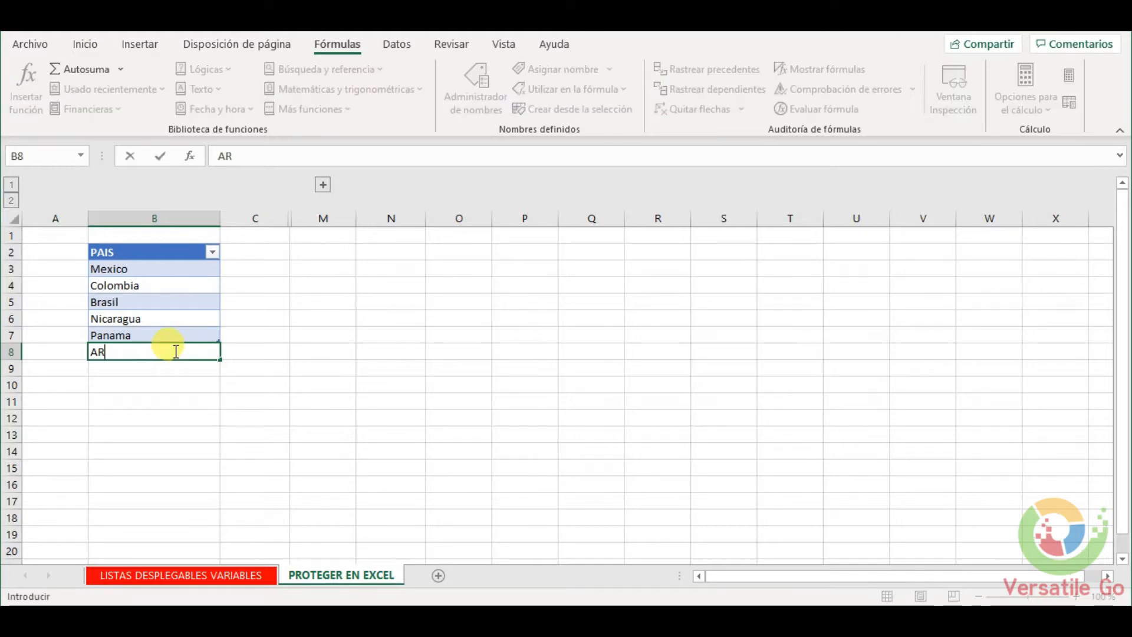
{"action": "type", "text": "GENT"}
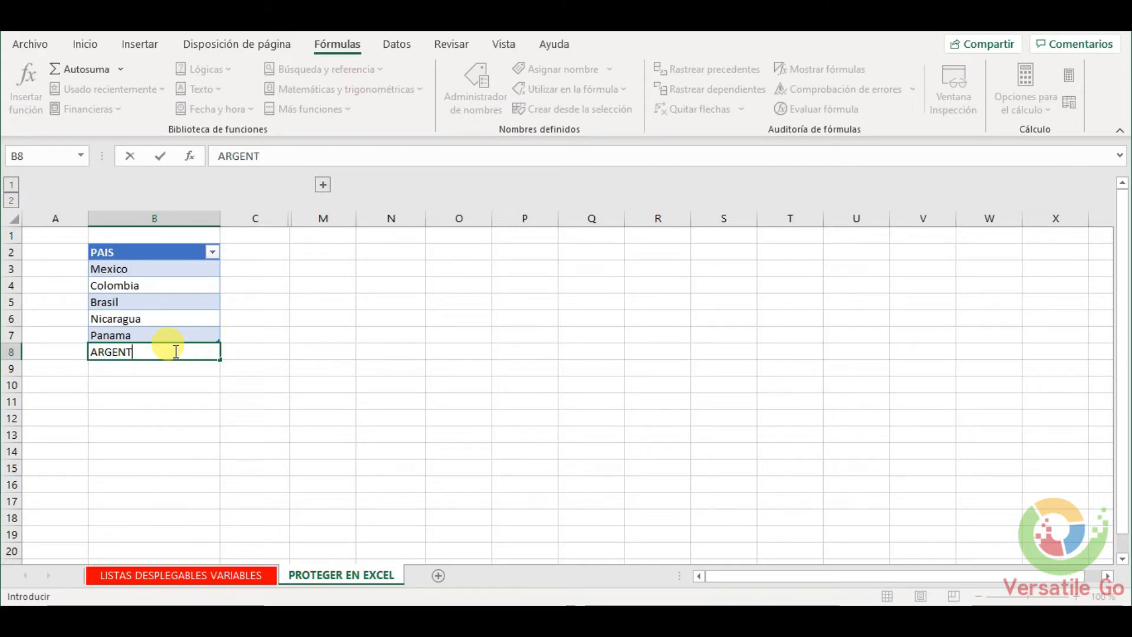
{"action": "type", "text": "INA"}
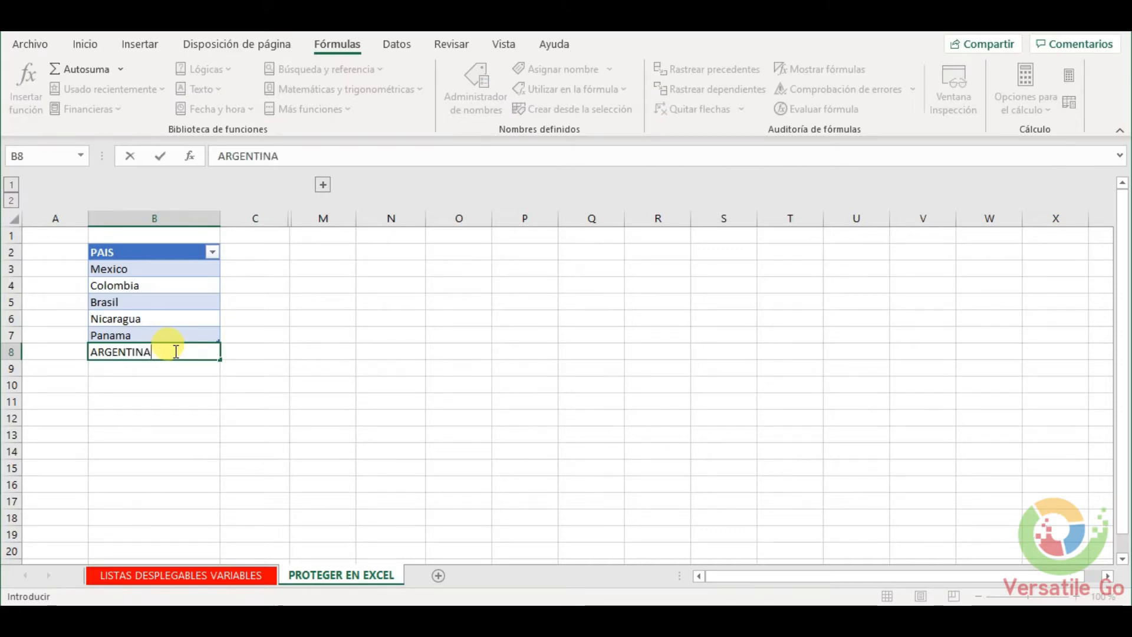
{"action": "left_click", "coordinate": [163, 387]}
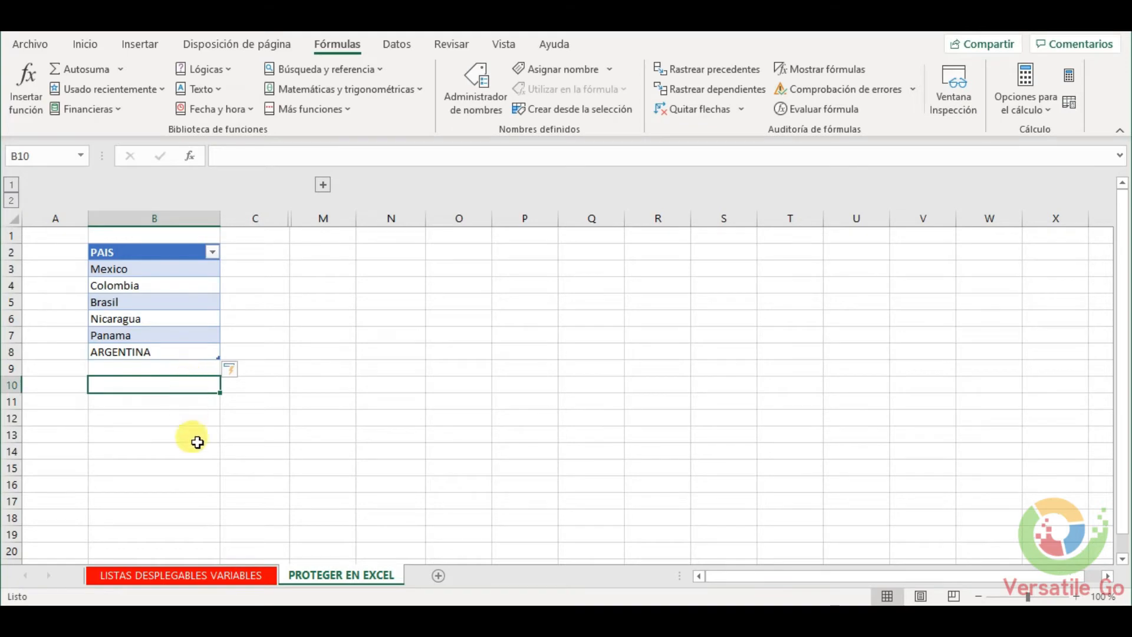
- Check on the LISTAS DESPLEGABLES VARIABLES sheet whether the País drop-down in G3 offers ARGENTINA, then close the list without choosing
{"action": "left_click", "coordinate": [215, 571]}
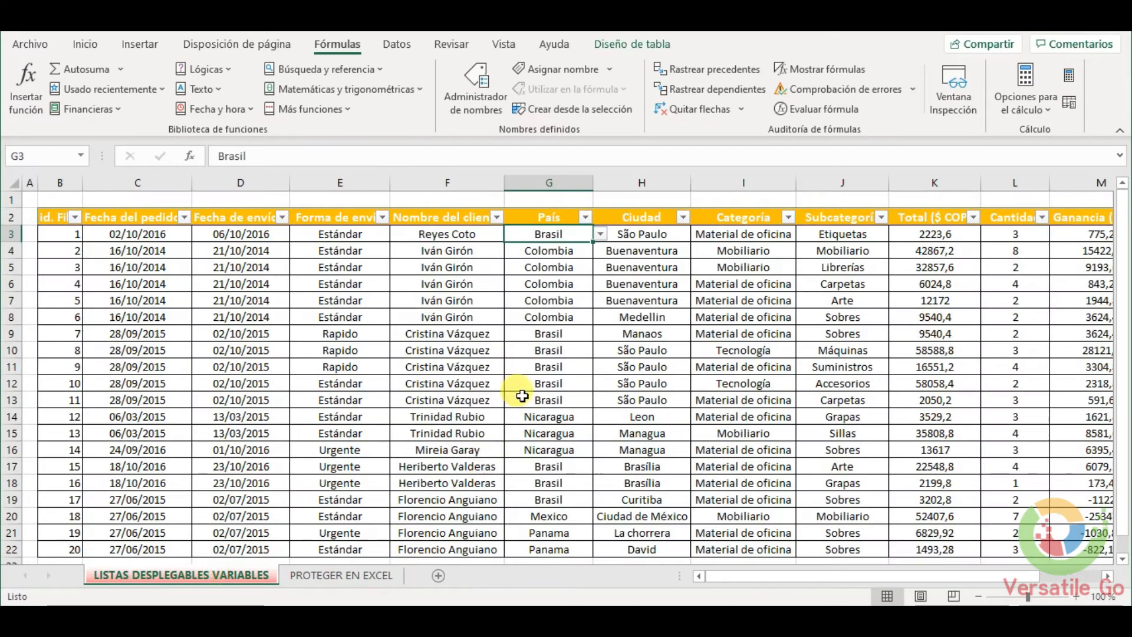
{"action": "left_click", "coordinate": [551, 284]}
{"action": "left_click", "coordinate": [549, 234]}
{"action": "left_click", "coordinate": [601, 234]}
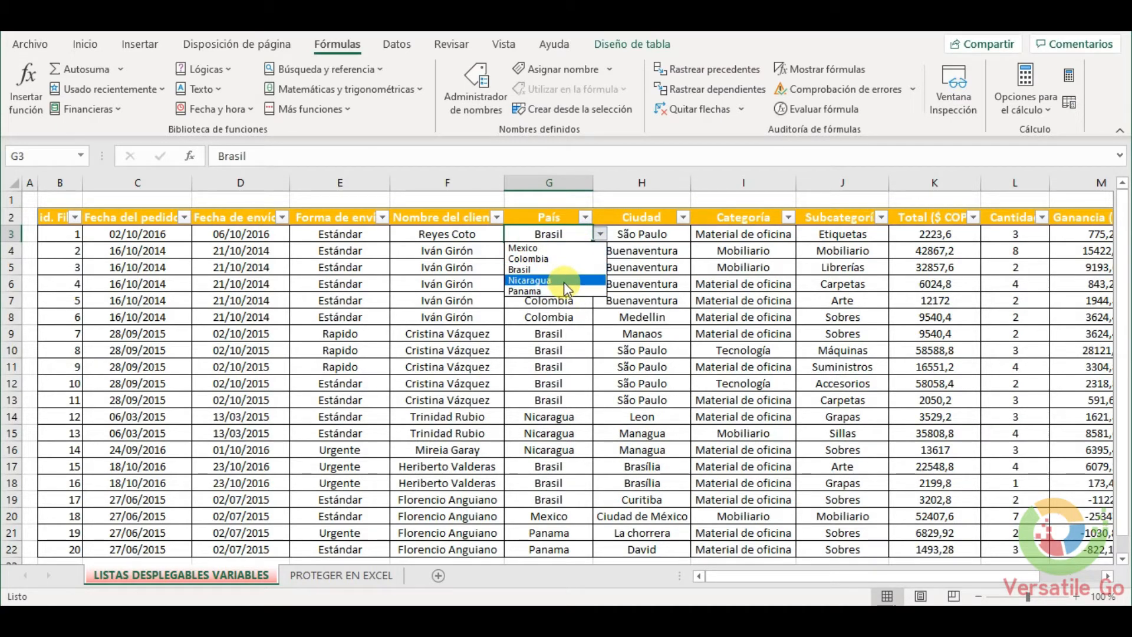
{"action": "left_click", "coordinate": [547, 328]}
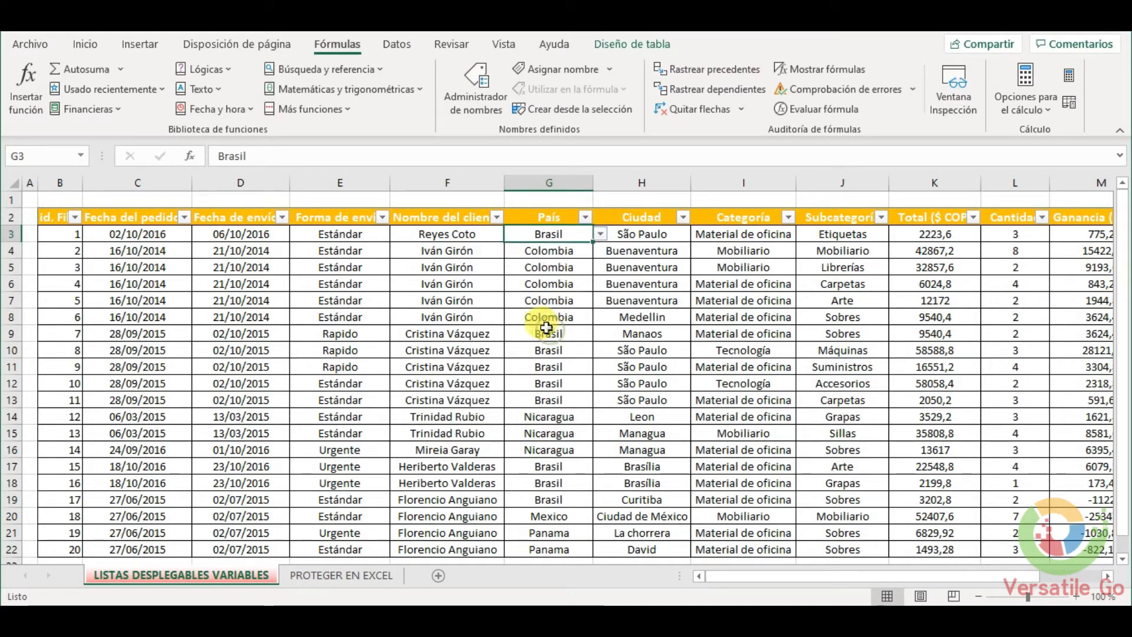
- Delete the ARGENTINA row from the PAIS table on the PROTEGER EN EXCEL sheet
{"action": "left_click", "coordinate": [345, 576]}
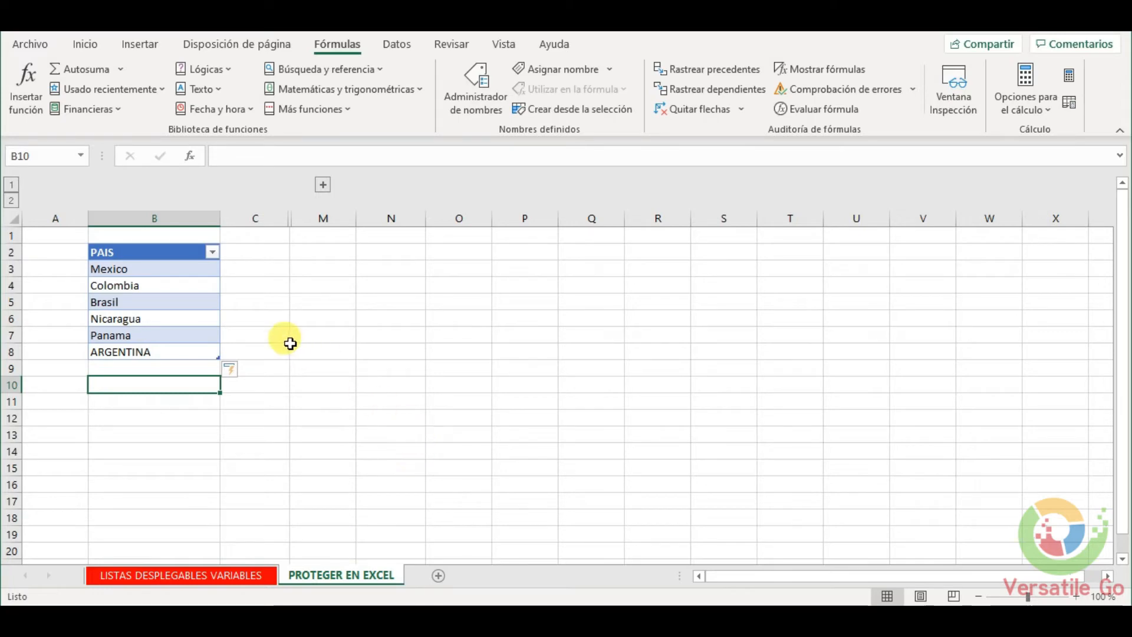
{"action": "left_click", "coordinate": [241, 296]}
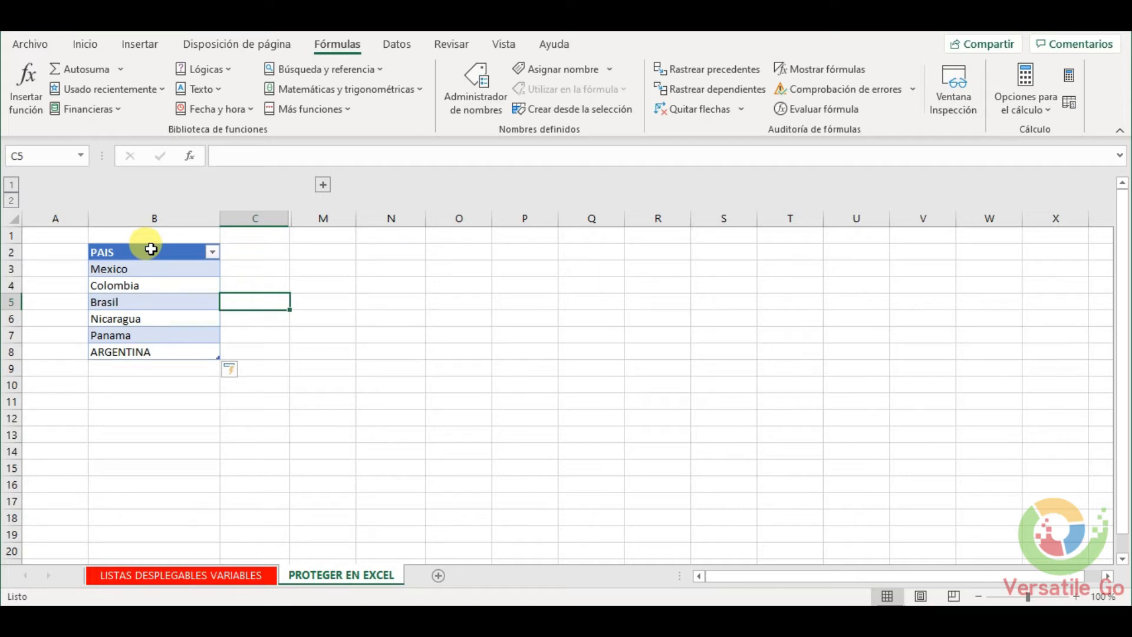
{"action": "left_click", "coordinate": [359, 354]}
{"action": "left_click", "coordinate": [182, 352]}
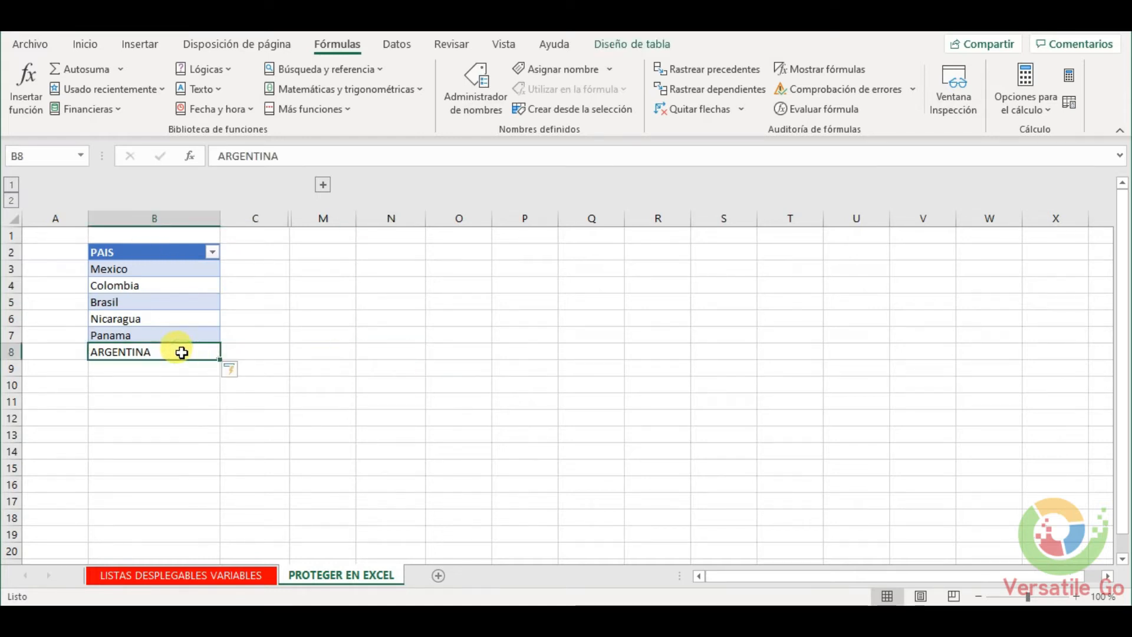
{"action": "right_click", "coordinate": [113, 357]}
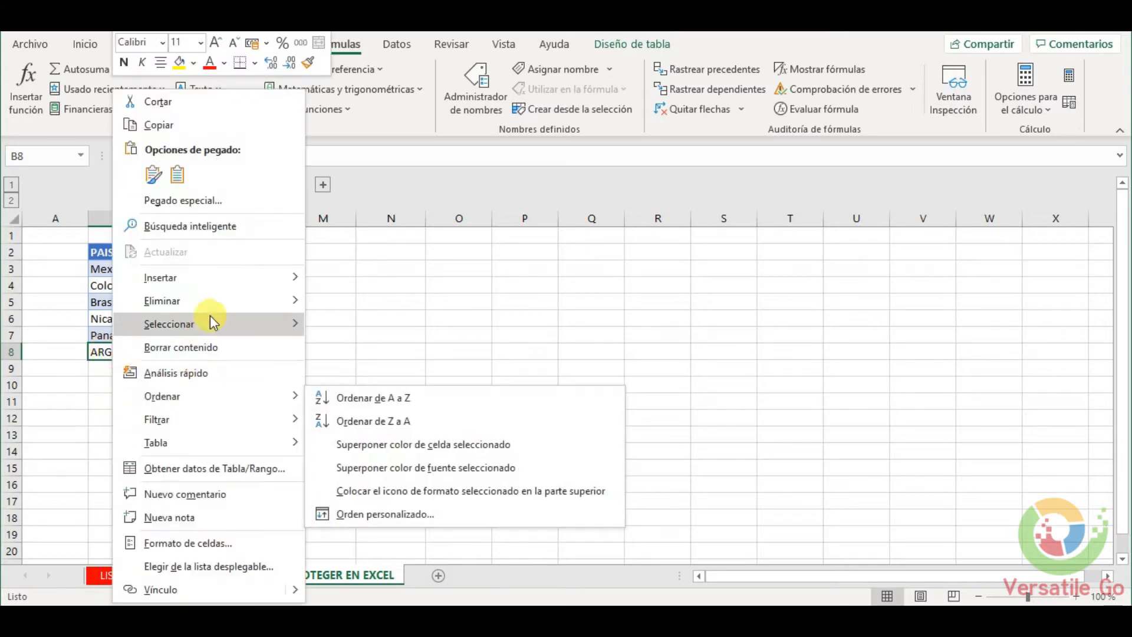
{"action": "mouse_move", "coordinate": [222, 301]}
{"action": "left_click", "coordinate": [359, 322]}
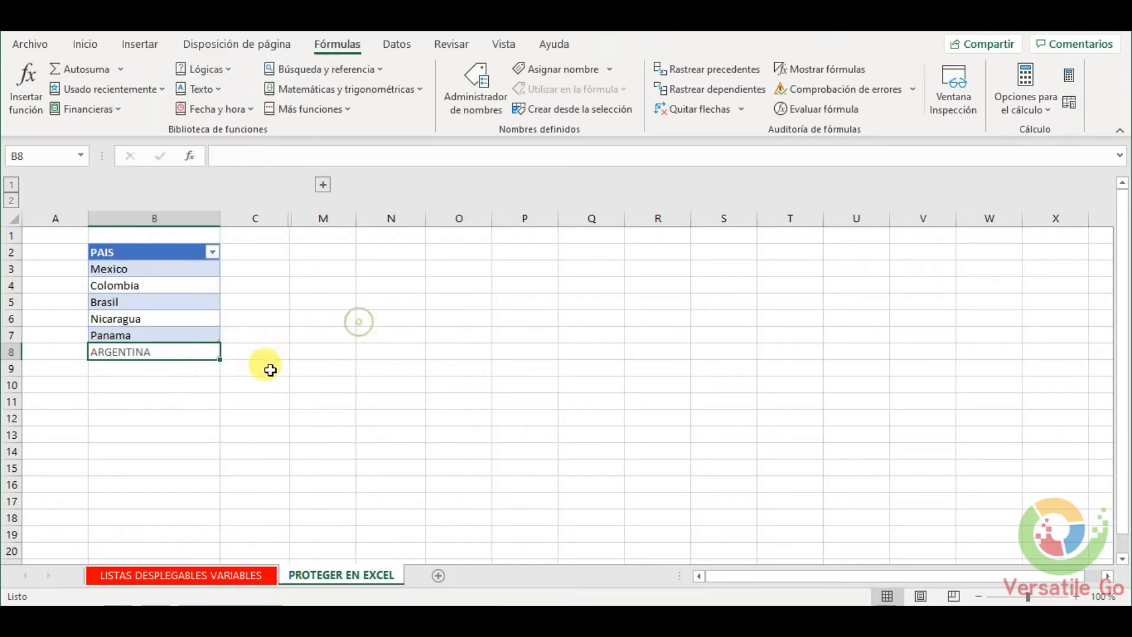
{"action": "left_click", "coordinate": [153, 401]}
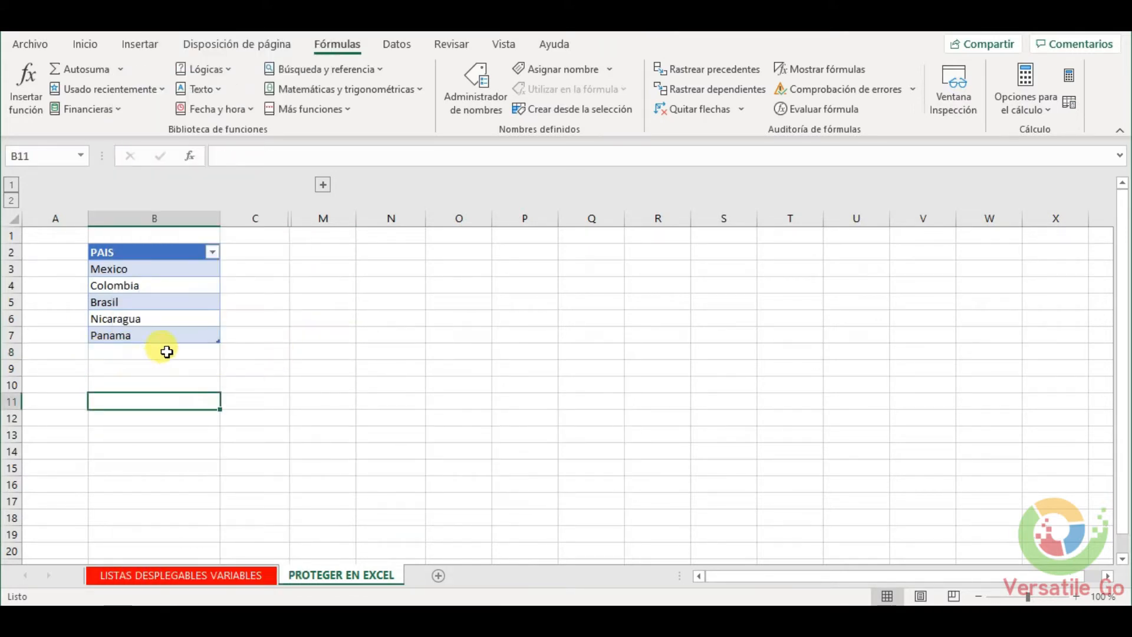
- Define the name PAIS for the country cells B3:B7 of the PAIS table, excluding its header
{"action": "left_click", "coordinate": [179, 242]}
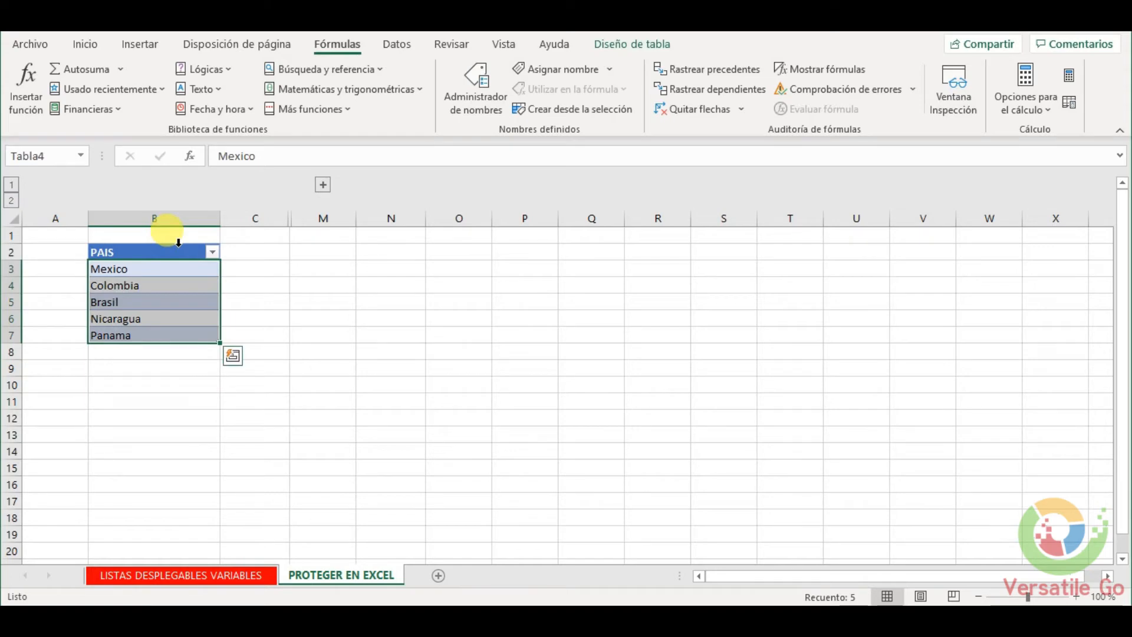
{"action": "left_click", "coordinate": [151, 350]}
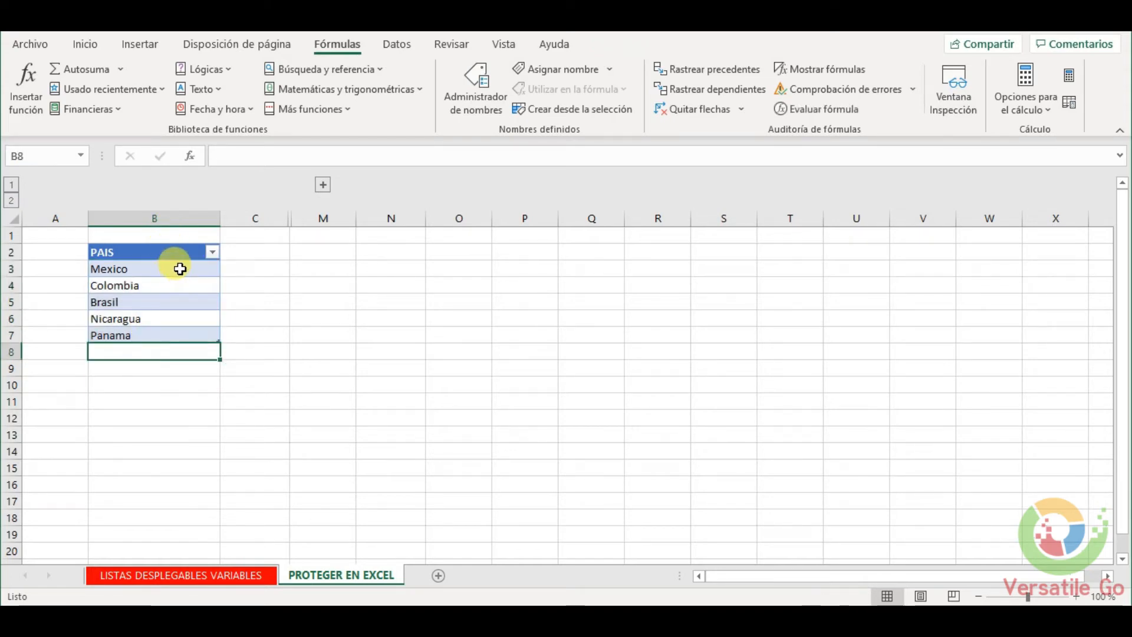
{"action": "left_click_drag", "start_coordinate": [182, 268], "coordinate": [162, 336]}
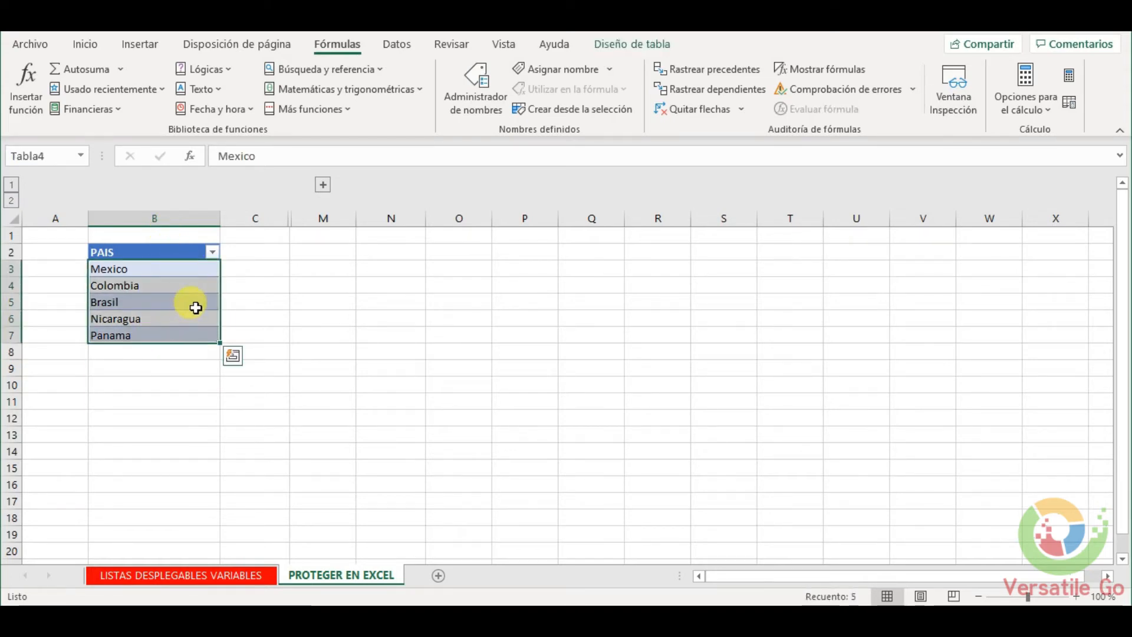
{"action": "left_click", "coordinate": [159, 253]}
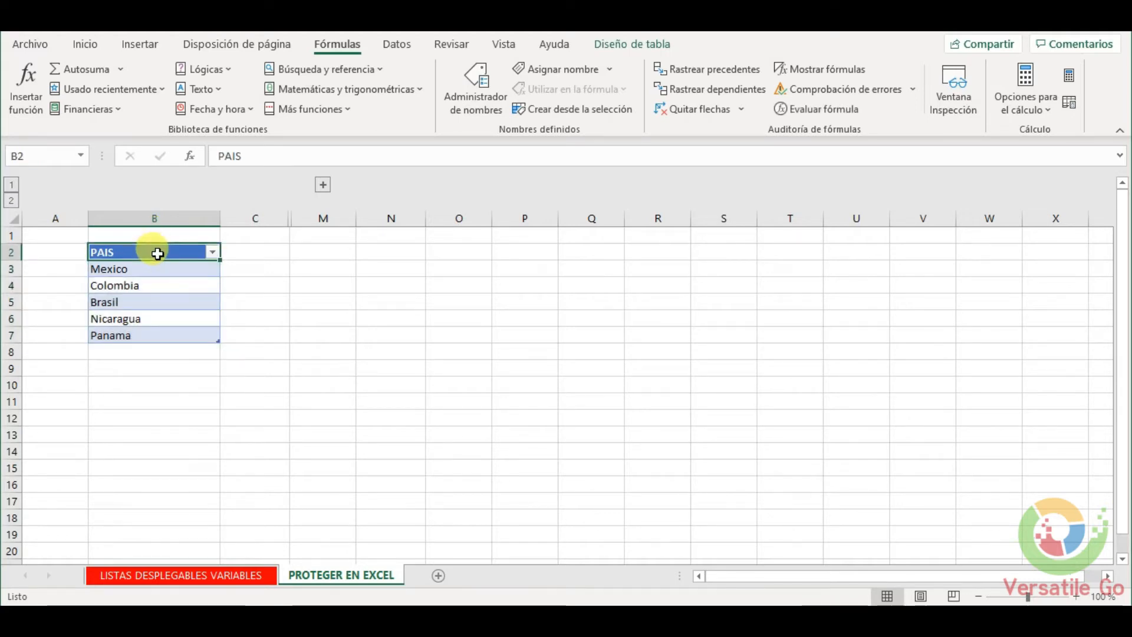
{"action": "left_click", "coordinate": [167, 244]}
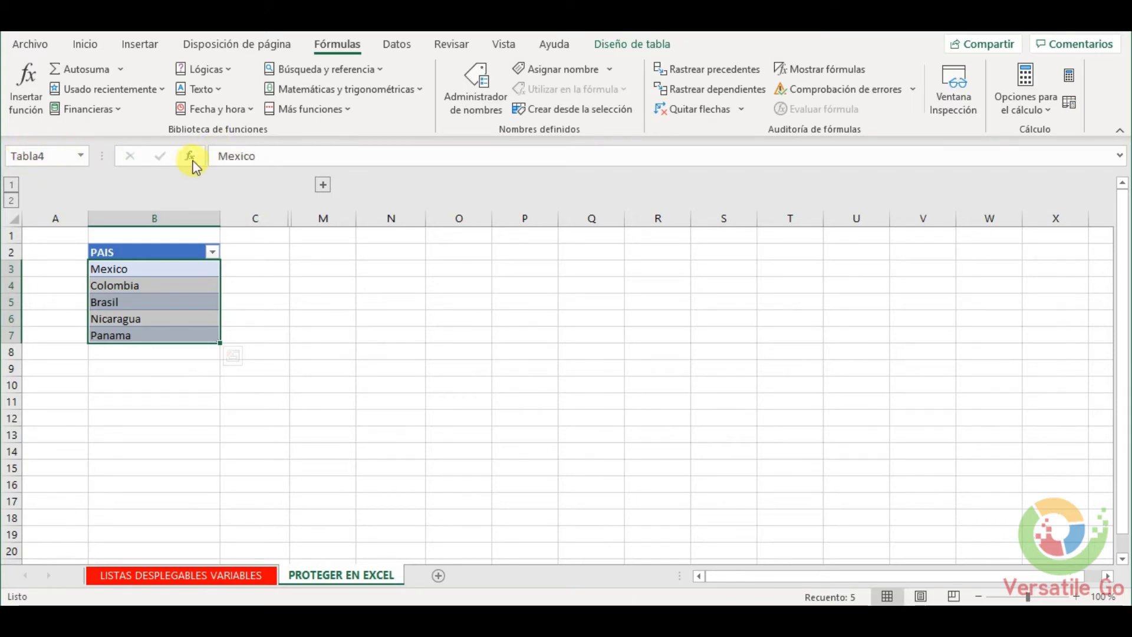
{"action": "left_click", "coordinate": [51, 156]}
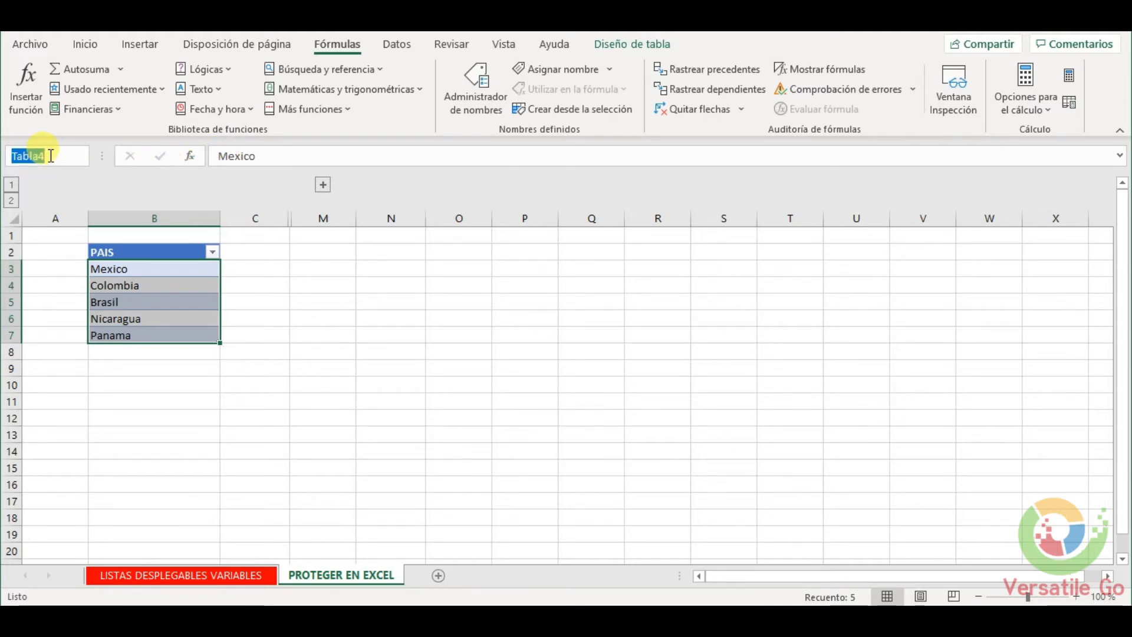
{"action": "key", "text": "BackSpace"}
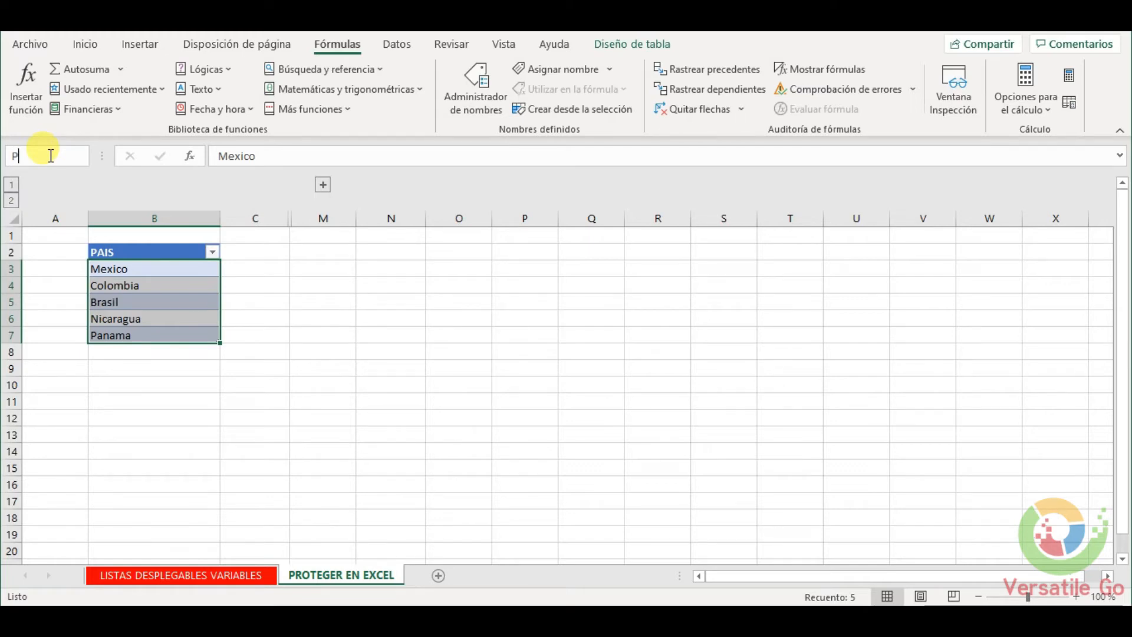
{"action": "key", "text": "Return"}
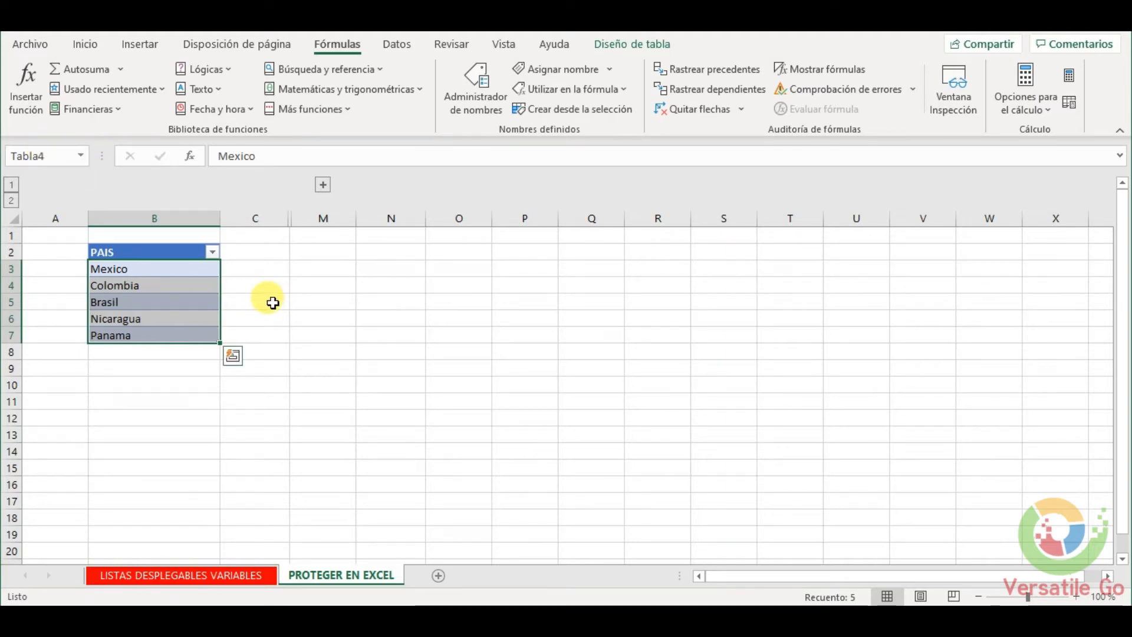
- Review the defined name PAIS and the range it refers to in the Name Manager, then close it
{"action": "left_click", "coordinate": [283, 285]}
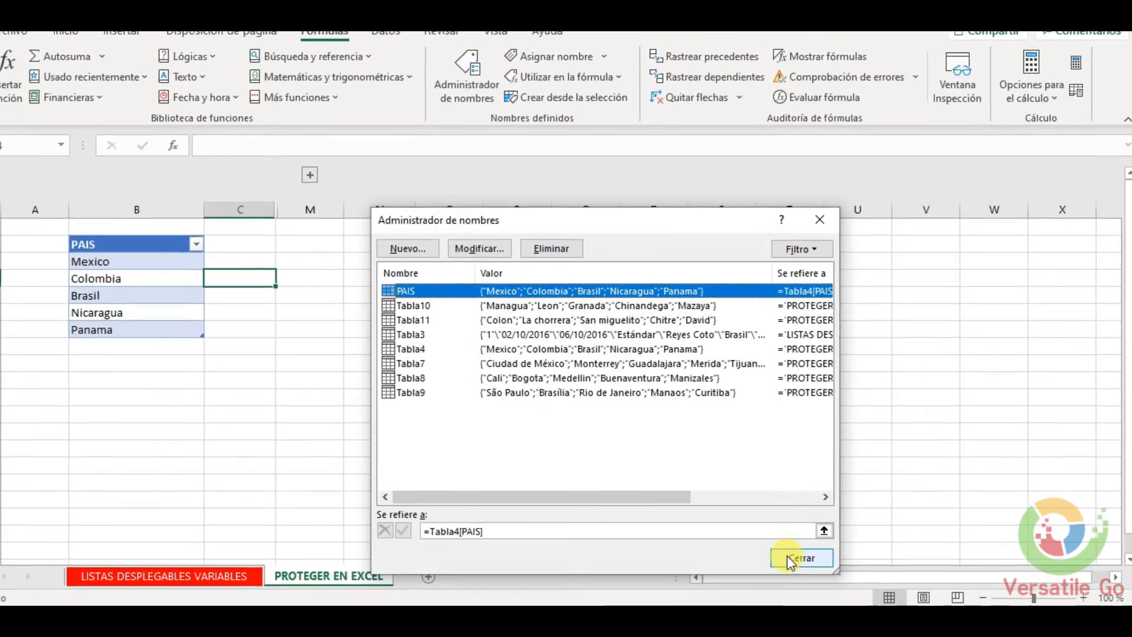
{"action": "left_click", "coordinate": [790, 557]}
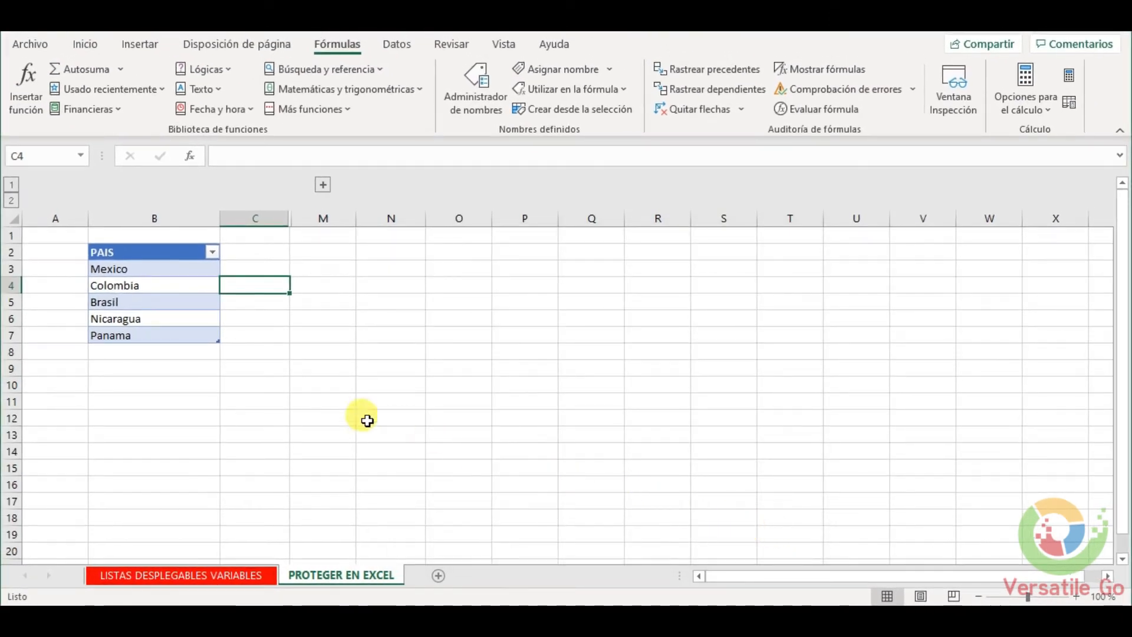
{"action": "left_click", "coordinate": [183, 383]}
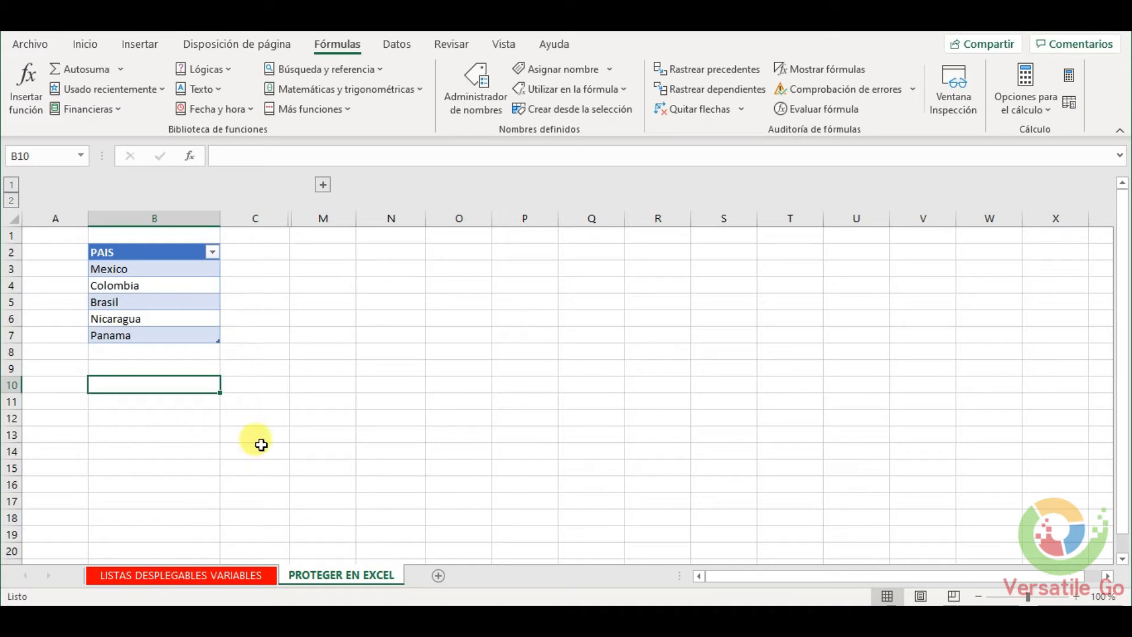
- Open data validation for the whole País column on the LISTAS DESPLEGABLES VARIABLES sheet, extending the existing rule to the cells without one
{"action": "left_click", "coordinate": [218, 575]}
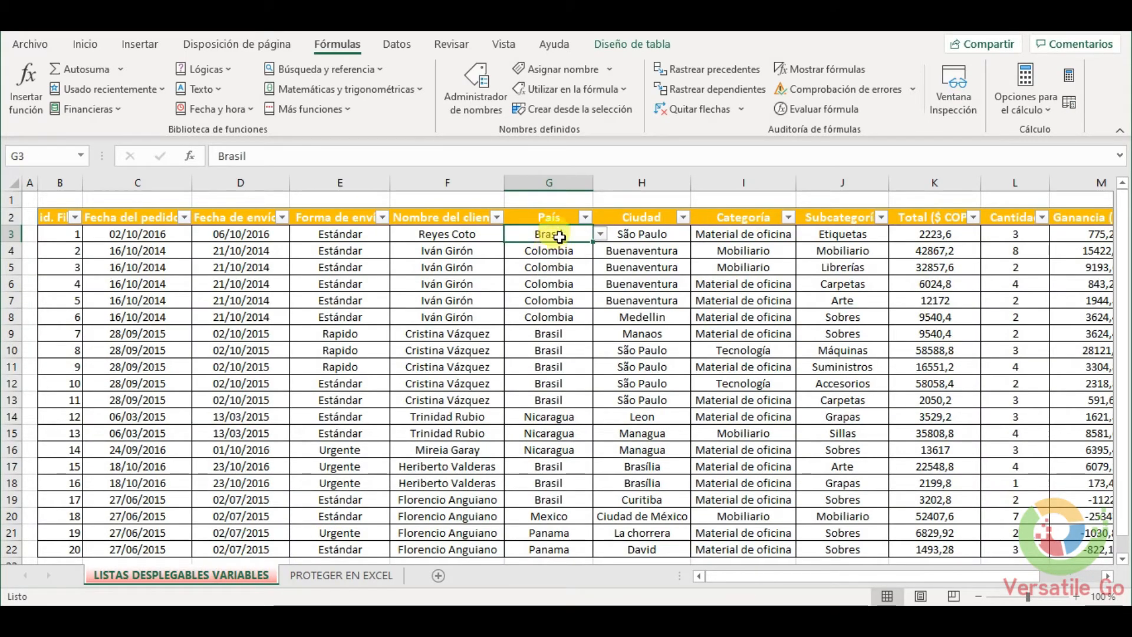
{"action": "left_click", "coordinate": [564, 206]}
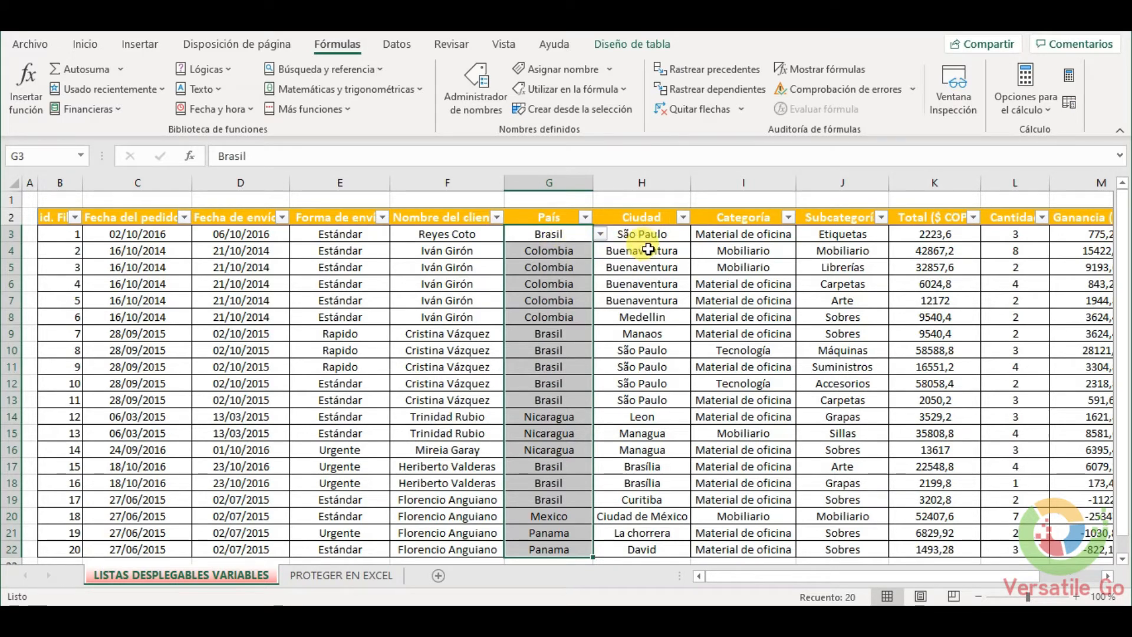
{"action": "left_click", "coordinate": [395, 46]}
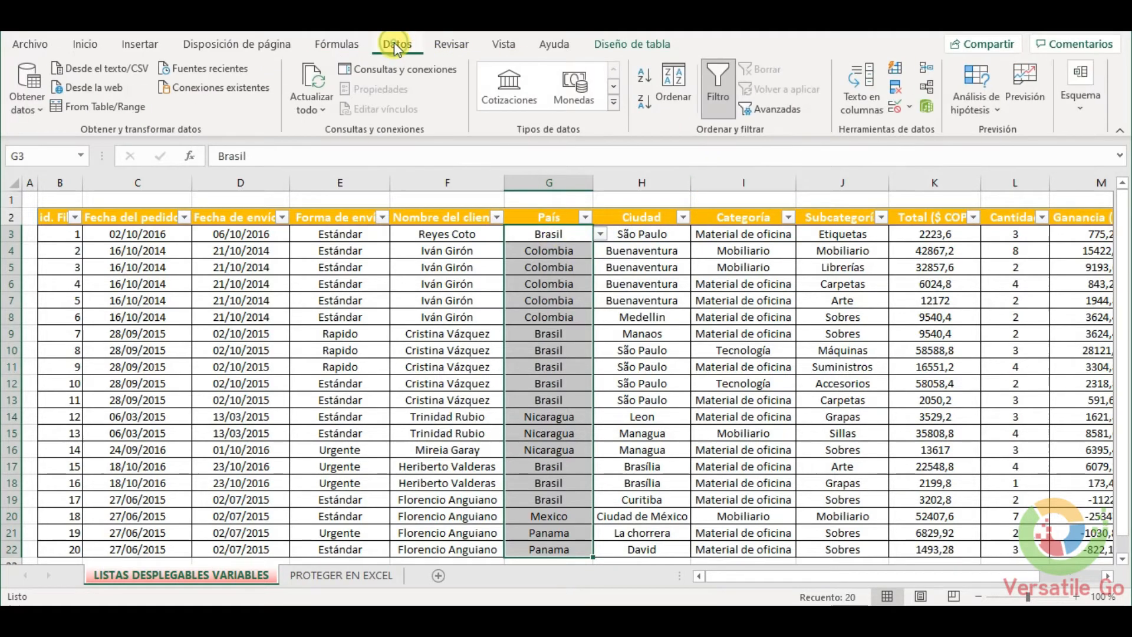
{"action": "left_click", "coordinate": [895, 109]}
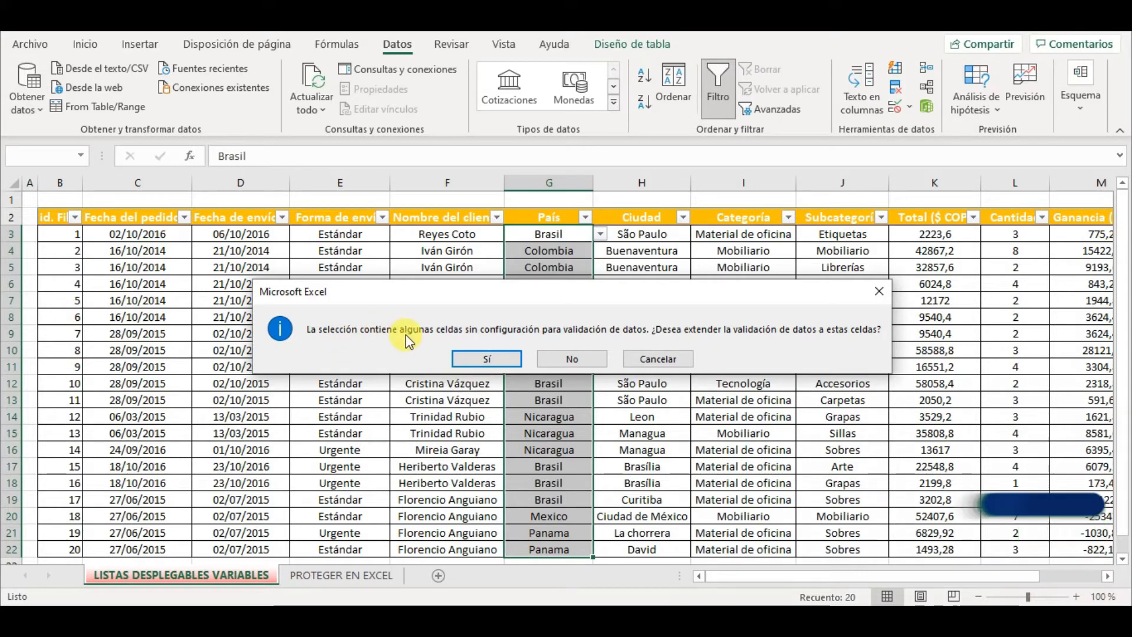
{"action": "left_click", "coordinate": [483, 353]}
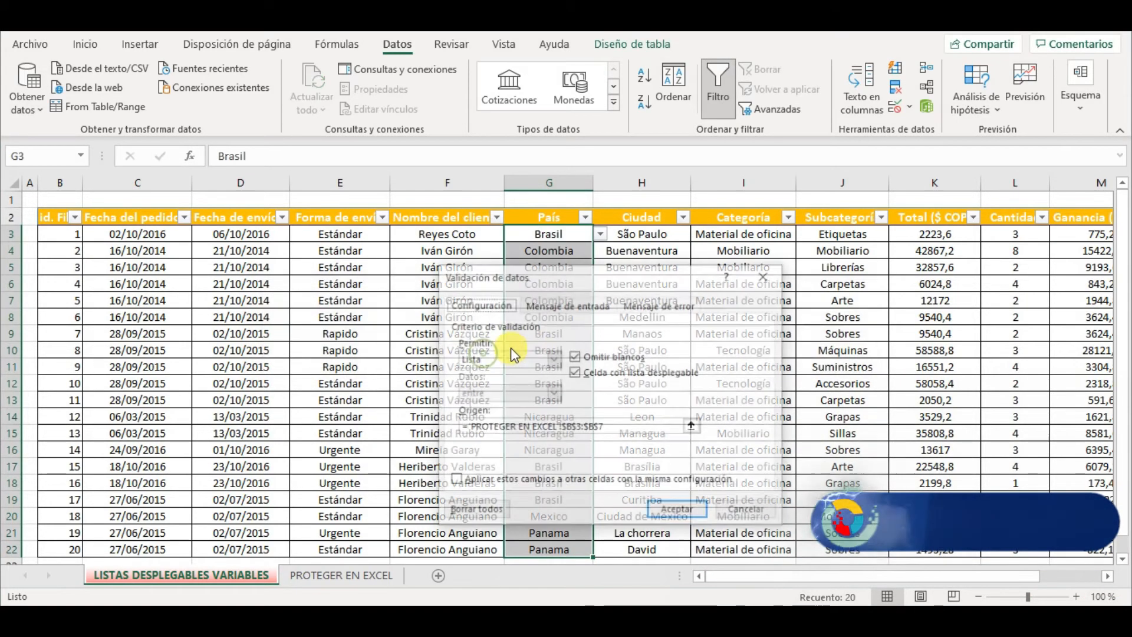
- Replace the validation list's source with =PAIS and apply it to the País column
{"action": "left_click", "coordinate": [615, 425]}
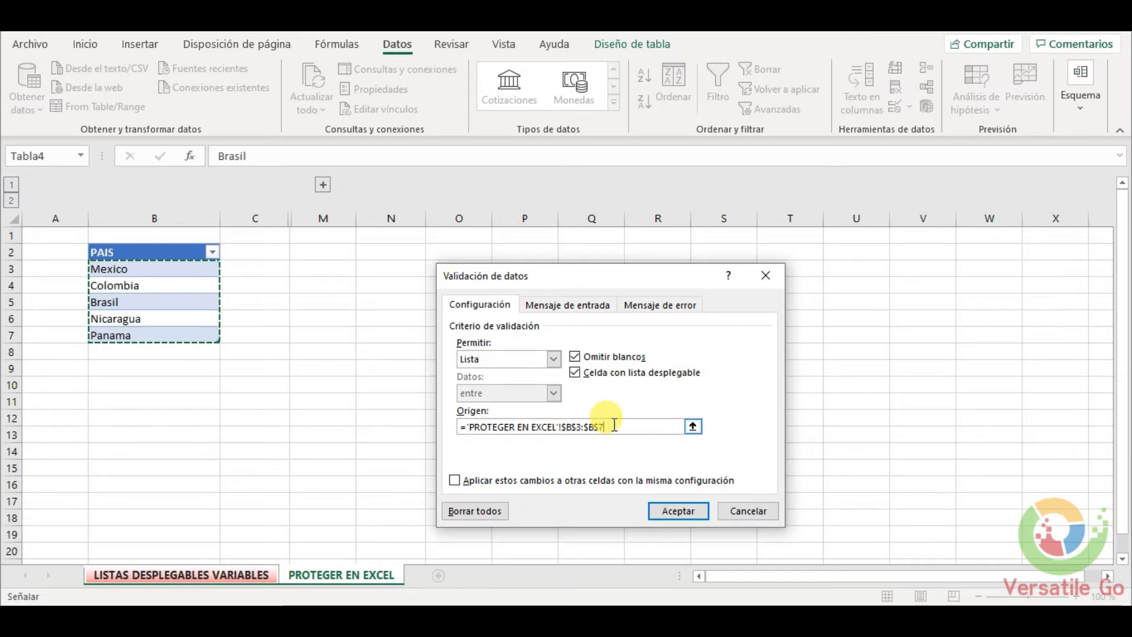
{"action": "key", "text": "BackSpace"}
{"action": "key", "text": "BackSpace"}
{"action": "key", "text": "BackSpace"}
{"action": "key", "text": "BackSpace"}
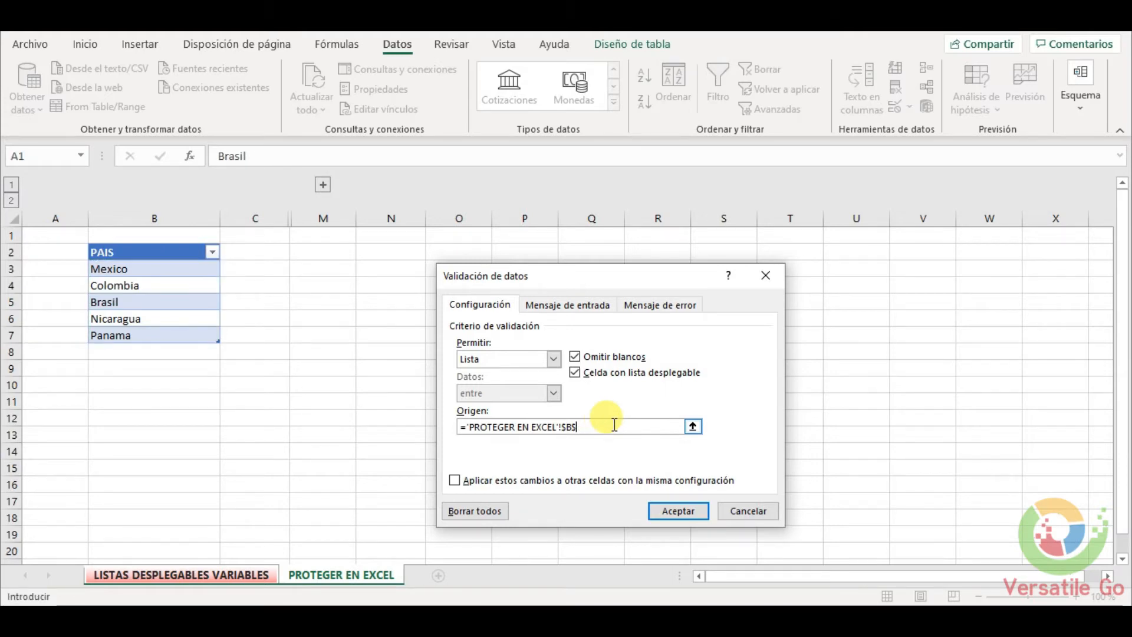
{"action": "key", "text": "BackSpace"}
{"action": "key", "text": "BackSpace"}
{"action": "key", "text": "BackSpace"}
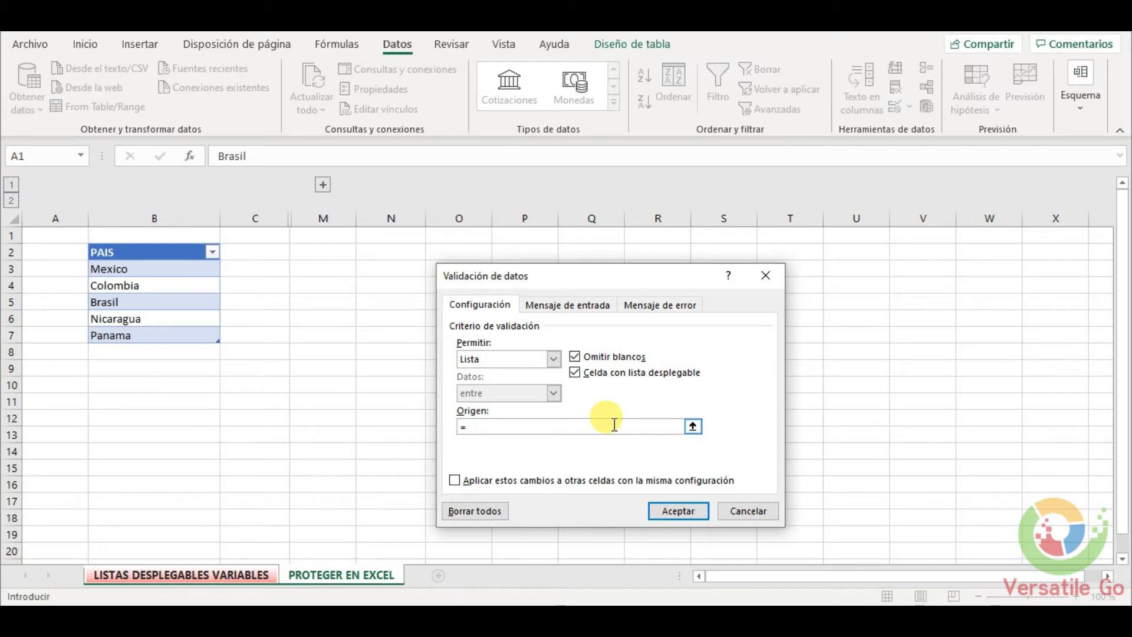
{"action": "type", "text": "PAIS"}
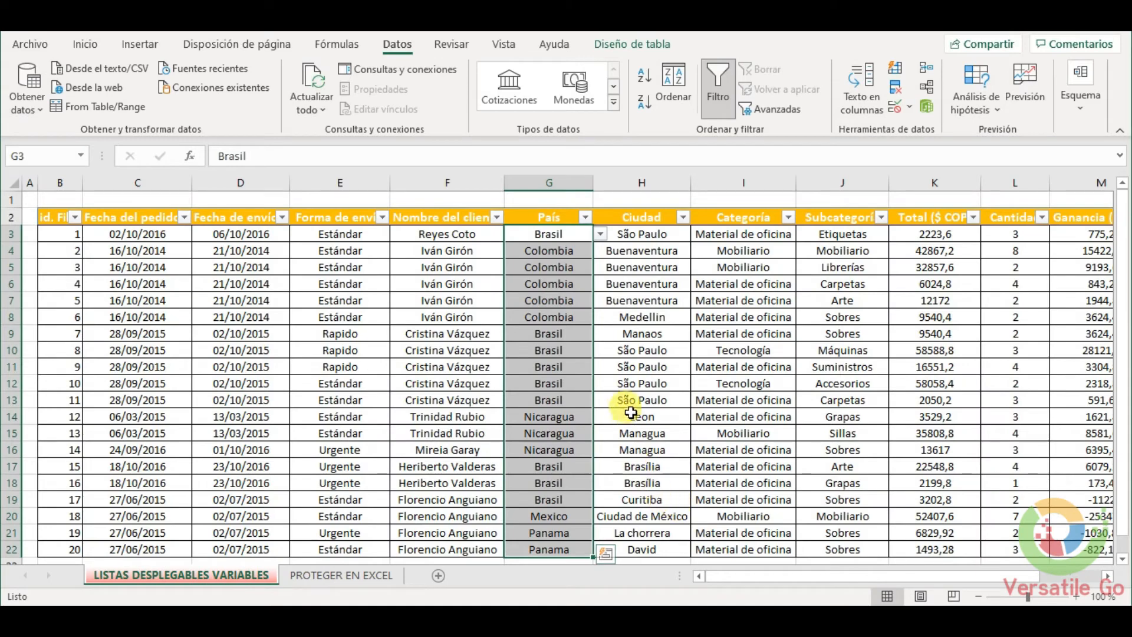
- Check the countries offered by the País drop-down in G3, then close the list
{"action": "left_click", "coordinate": [567, 301]}
{"action": "left_click", "coordinate": [567, 234]}
{"action": "left_click", "coordinate": [600, 234]}
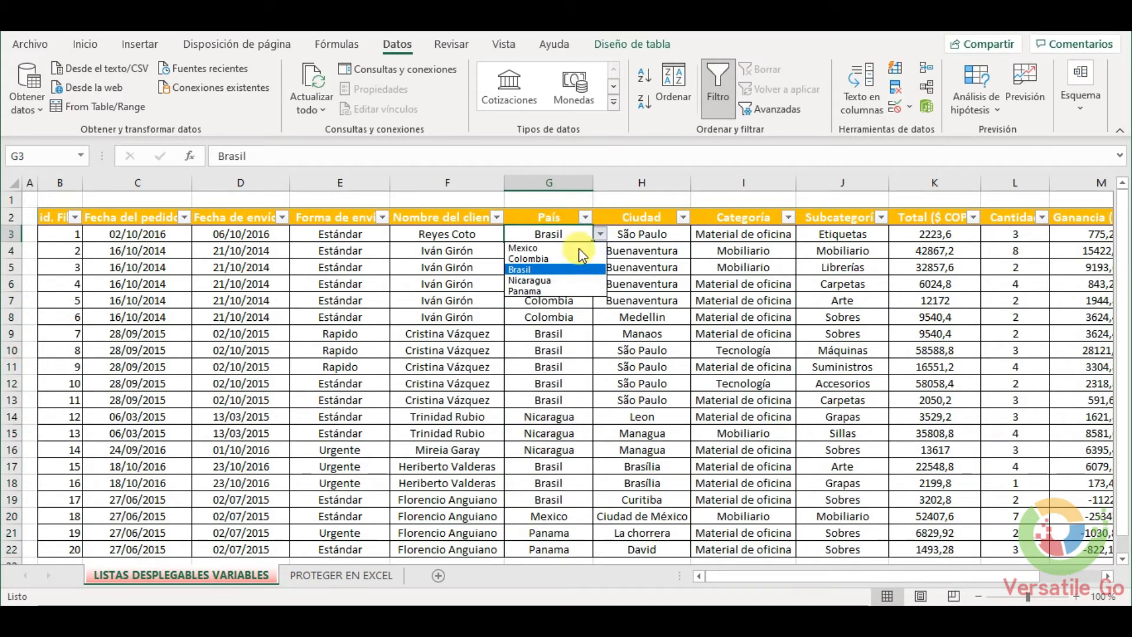
{"action": "left_click", "coordinate": [548, 268]}
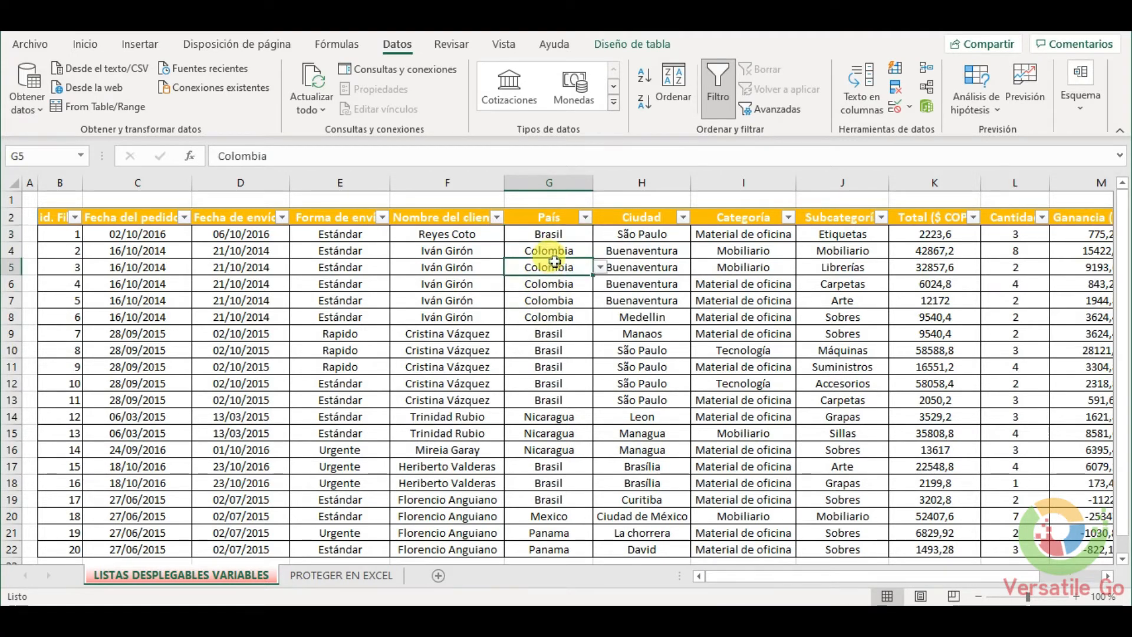
- Add ARGENTINA in B8 and PERU in B9, directly below Panama, on the PROTEGER EN EXCEL sheet
{"action": "left_click", "coordinate": [357, 581]}
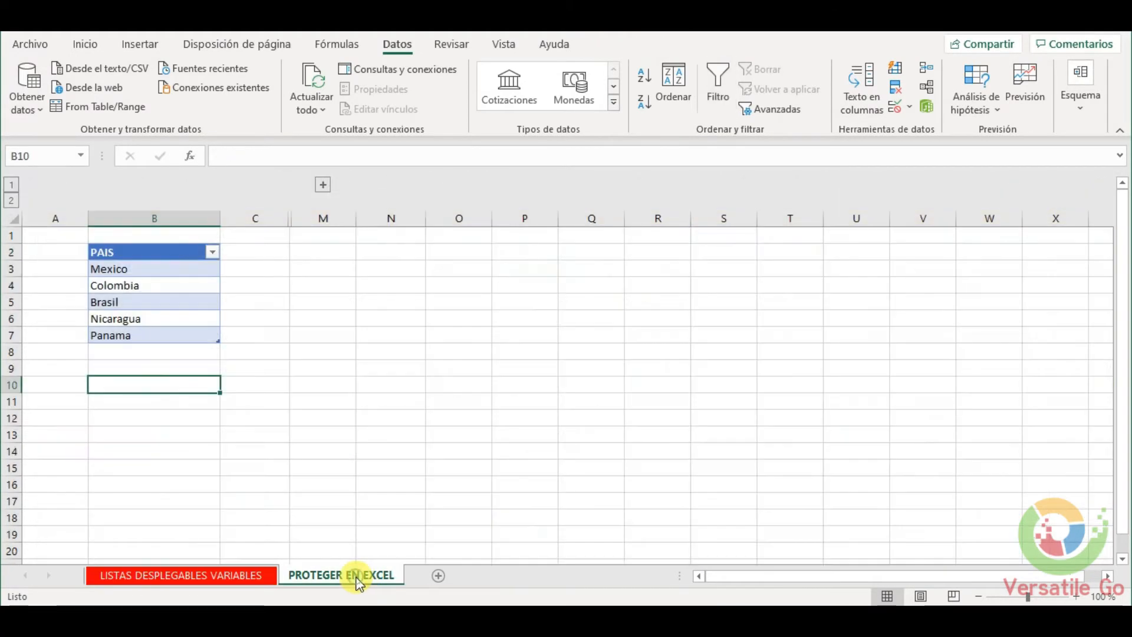
{"action": "left_click", "coordinate": [183, 352]}
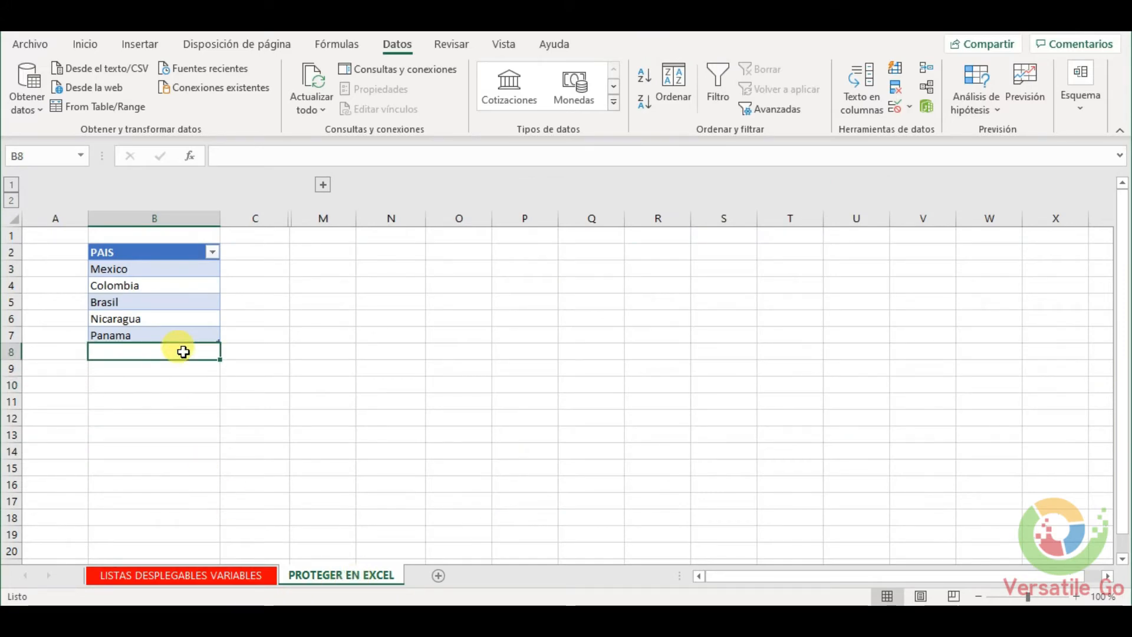
{"action": "type", "text": "AR"}
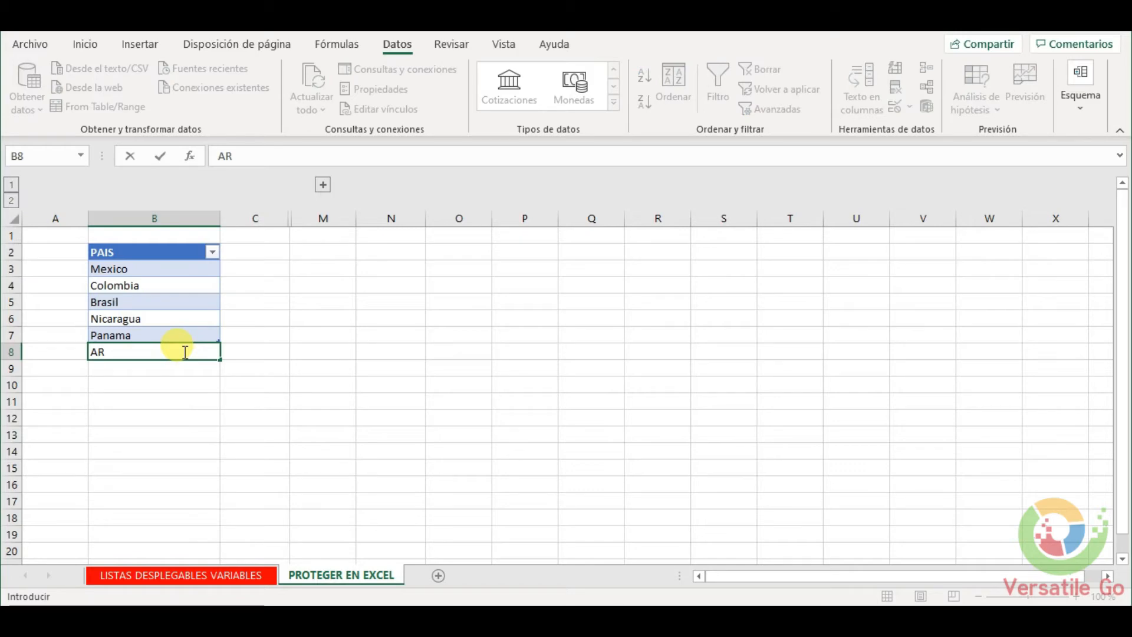
{"action": "type", "text": "GENTINA"}
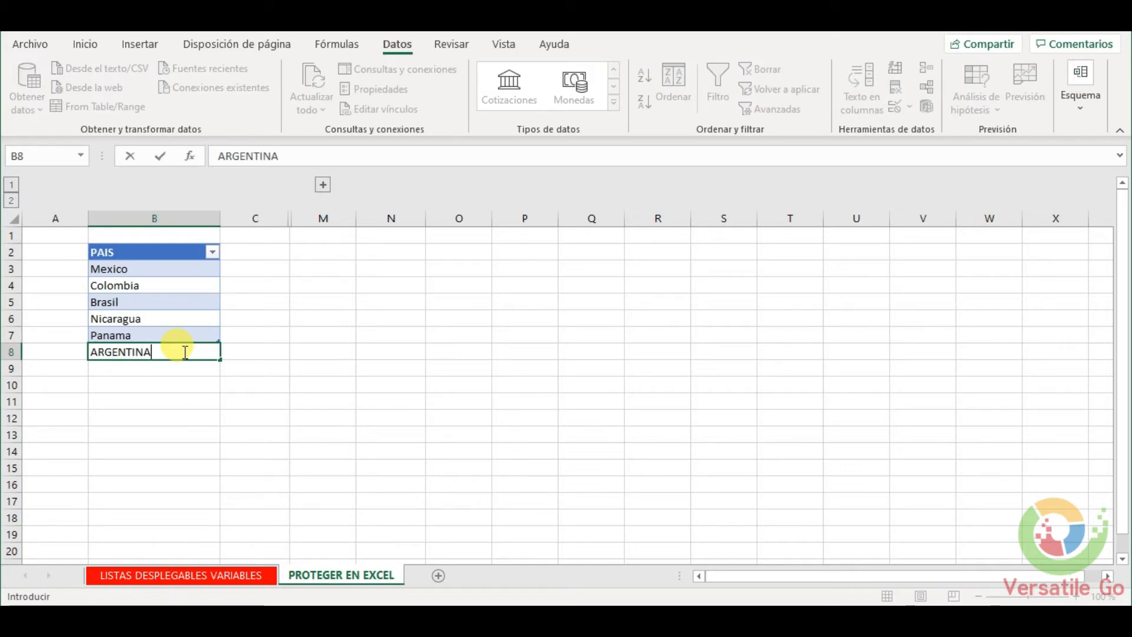
{"action": "key", "text": "Return"}
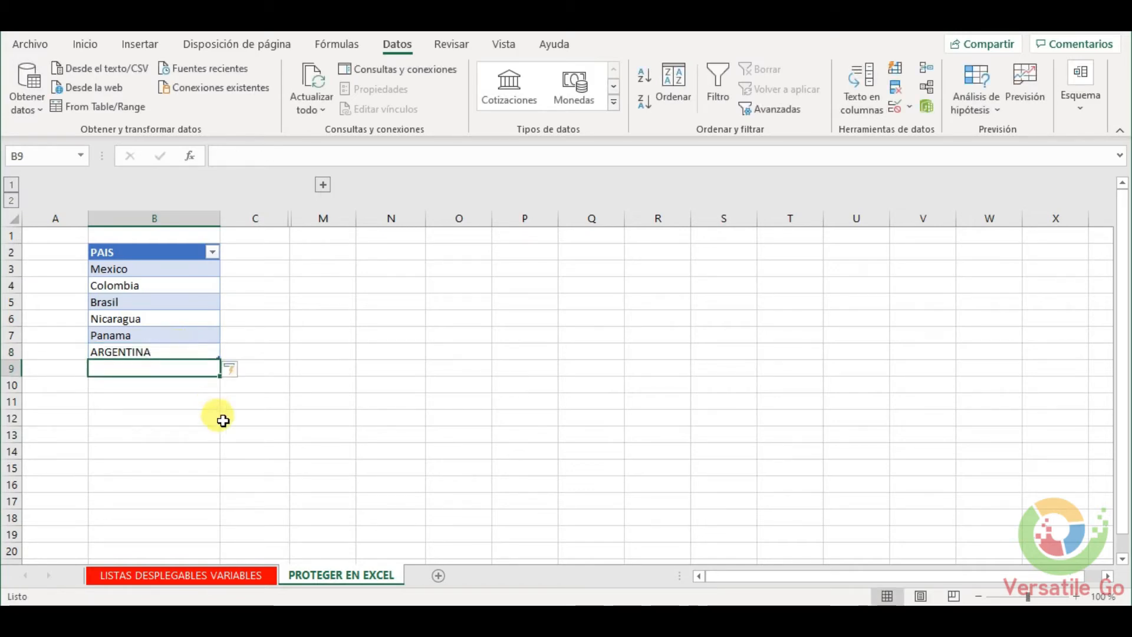
{"action": "left_click", "coordinate": [305, 366]}
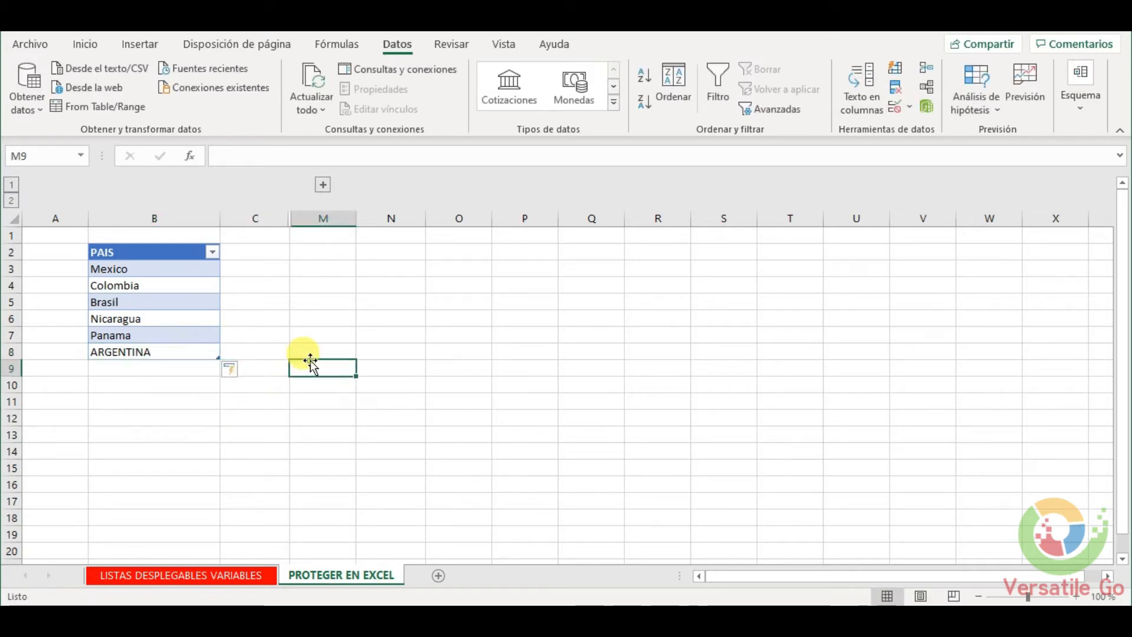
{"action": "left_click", "coordinate": [201, 372]}
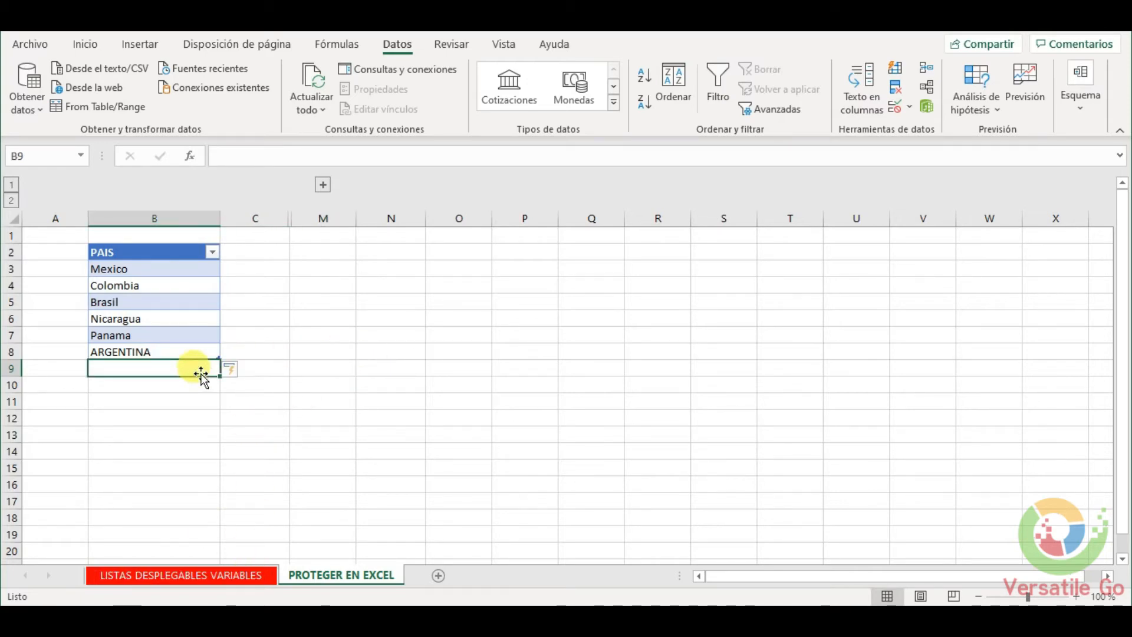
{"action": "type", "text": "P"}
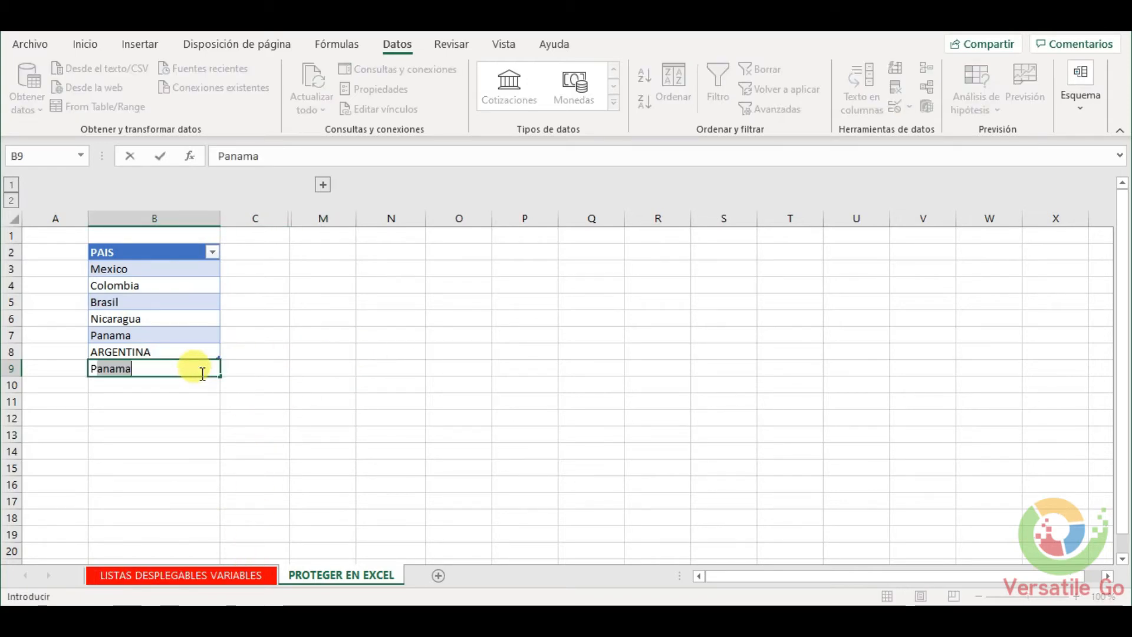
{"action": "type", "text": "ERU"}
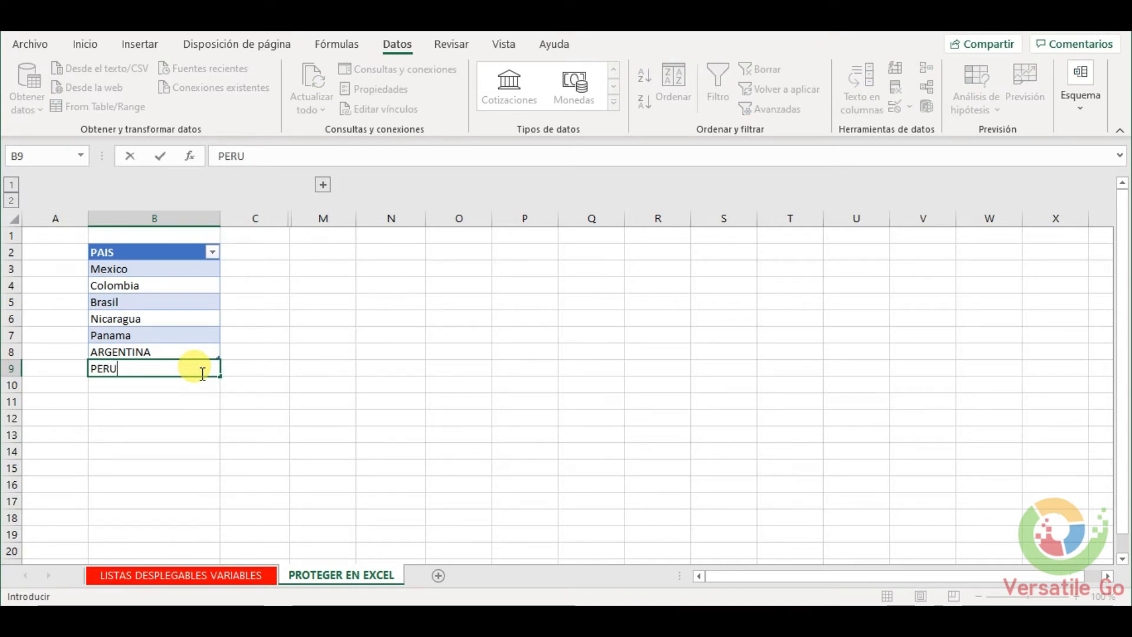
{"action": "key", "text": "Return"}
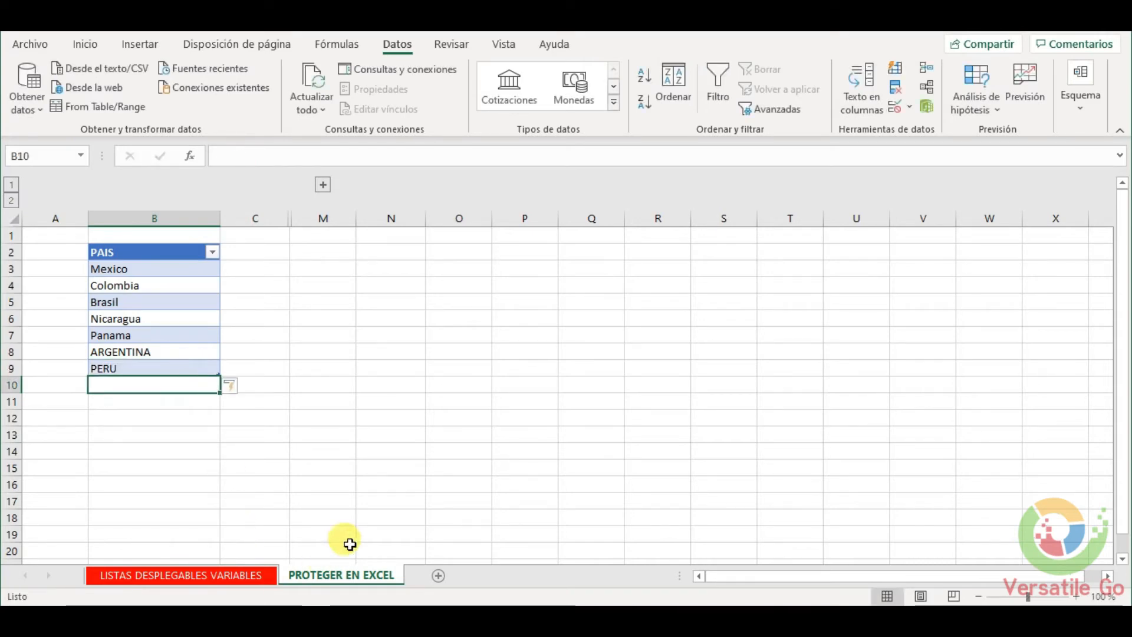
- Check on the LISTAS DESPLEGABLES VARIABLES sheet whether the País drop-down in G3 offers ARGENTINA and PERU
{"action": "left_click", "coordinate": [236, 581]}
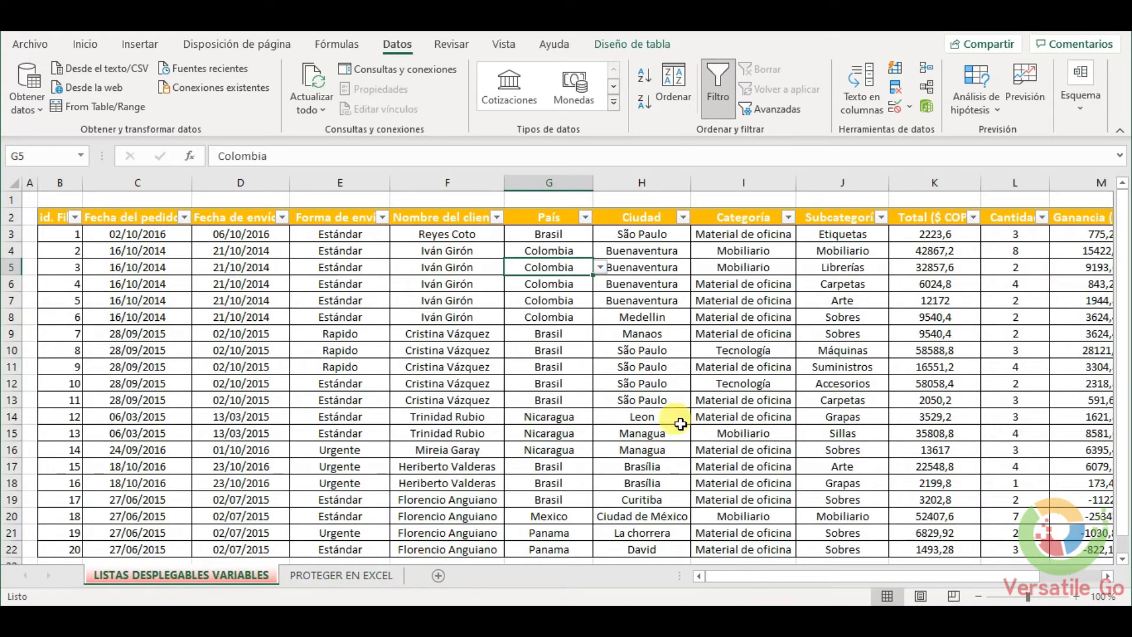
{"action": "left_click", "coordinate": [571, 237]}
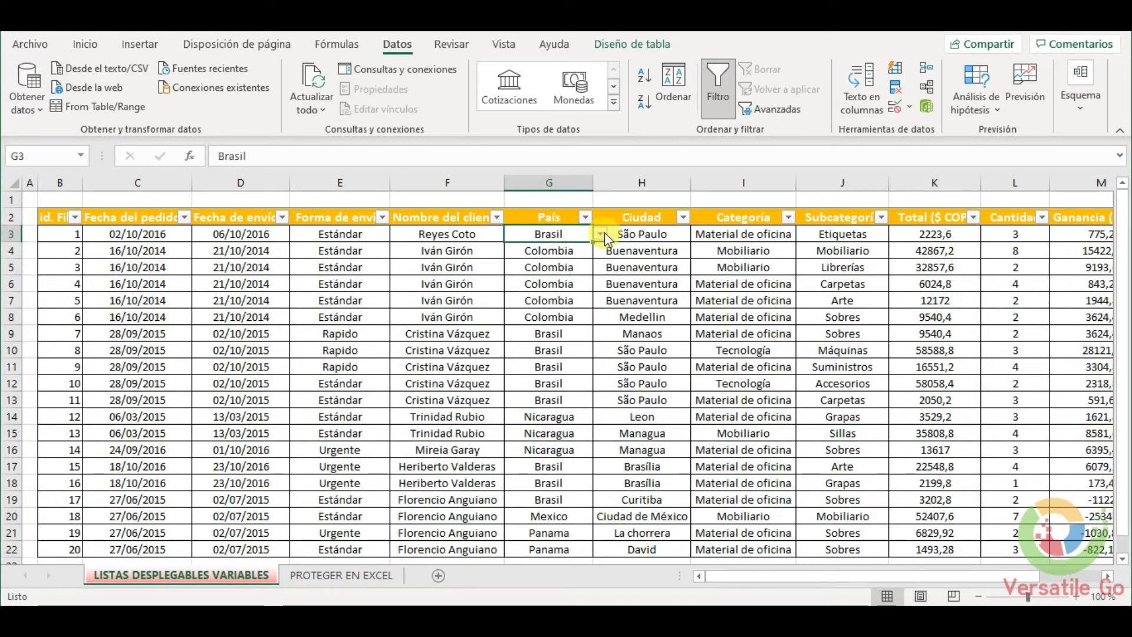
{"action": "left_click", "coordinate": [601, 234]}
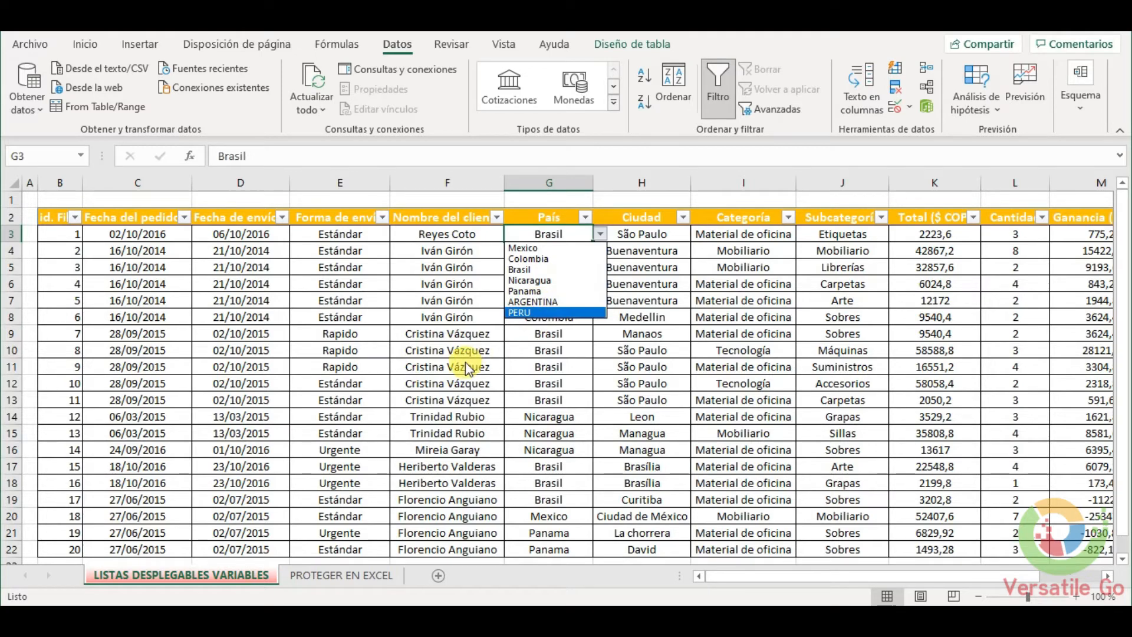
- Delete the ARGENTINA and PERU rows, B8:B9, from the PAIS table on the PROTEGER EN EXCEL sheet
{"action": "key", "text": "Escape"}
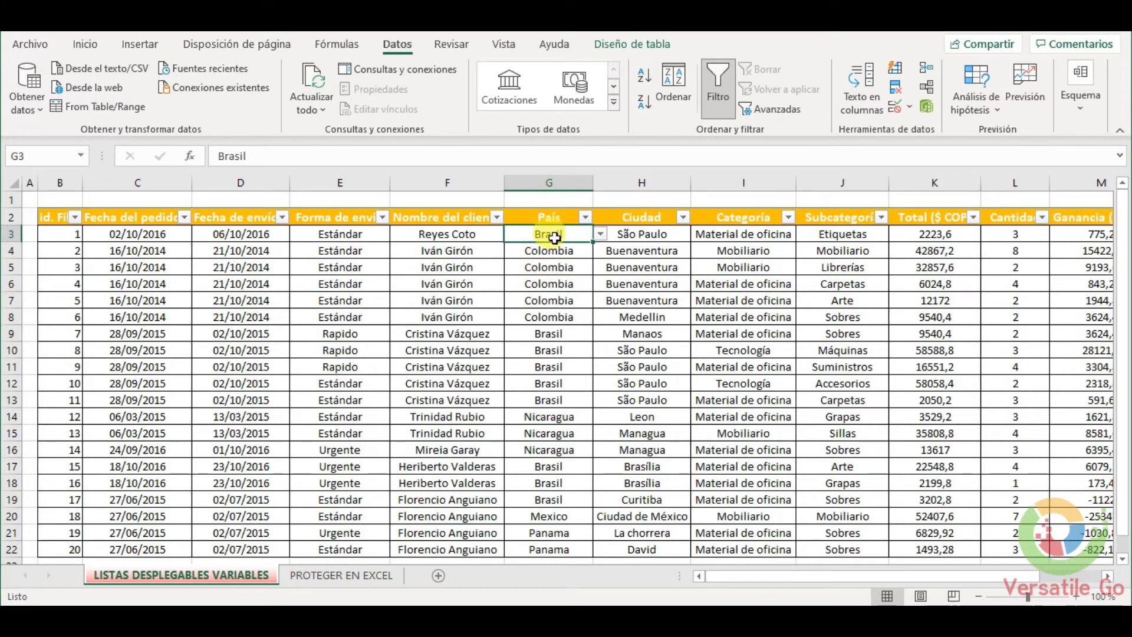
{"action": "left_click", "coordinate": [649, 235]}
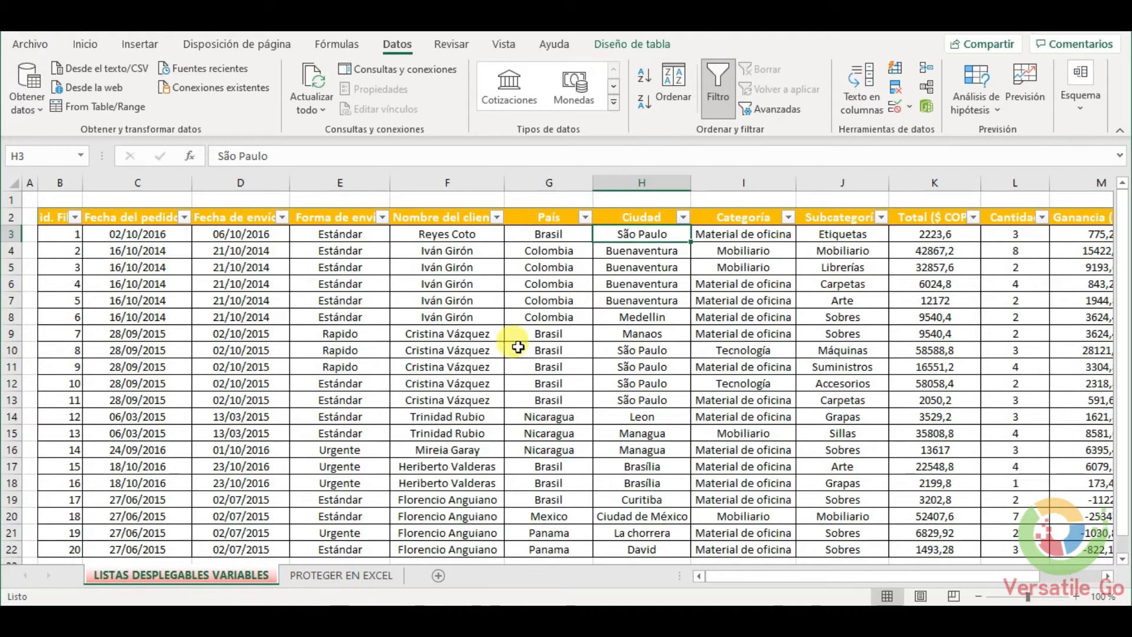
{"action": "left_click", "coordinate": [322, 582]}
{"action": "left_click", "coordinate": [153, 353]}
{"action": "left_click_drag", "start_coordinate": [152, 354], "coordinate": [152, 362]}
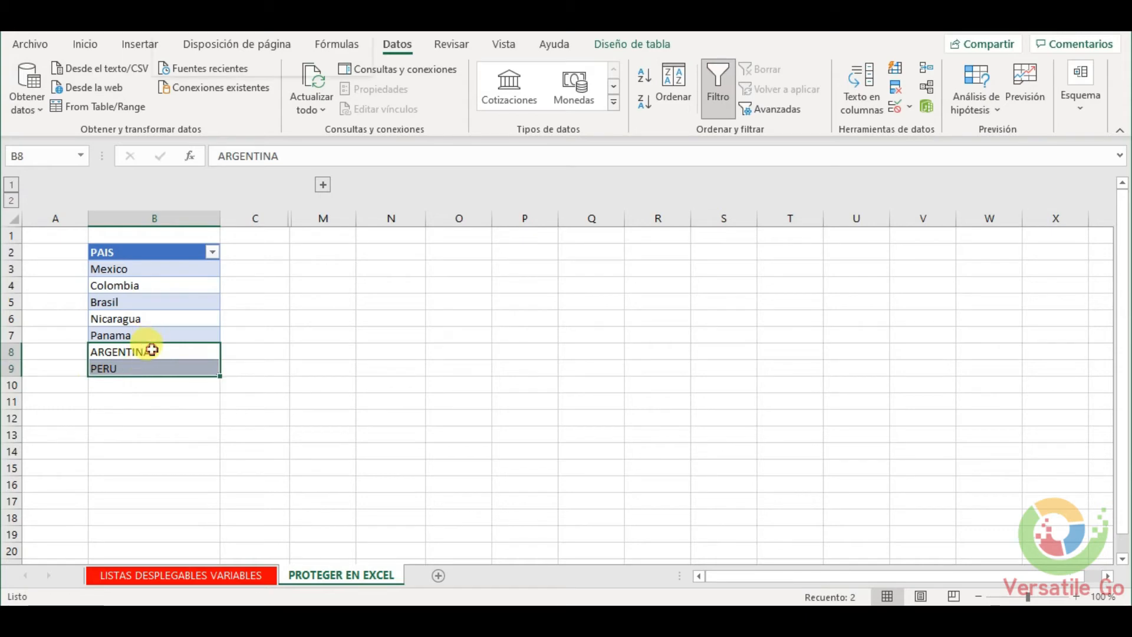
{"action": "right_click", "coordinate": [152, 351]}
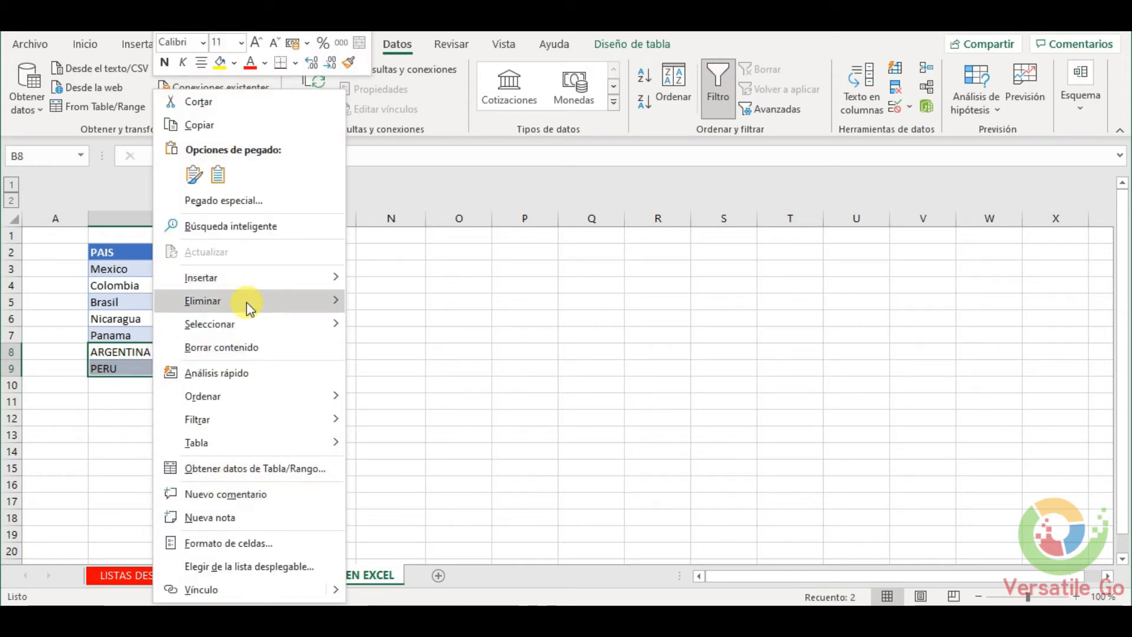
{"action": "mouse_move", "coordinate": [247, 303]}
{"action": "left_click", "coordinate": [399, 330]}
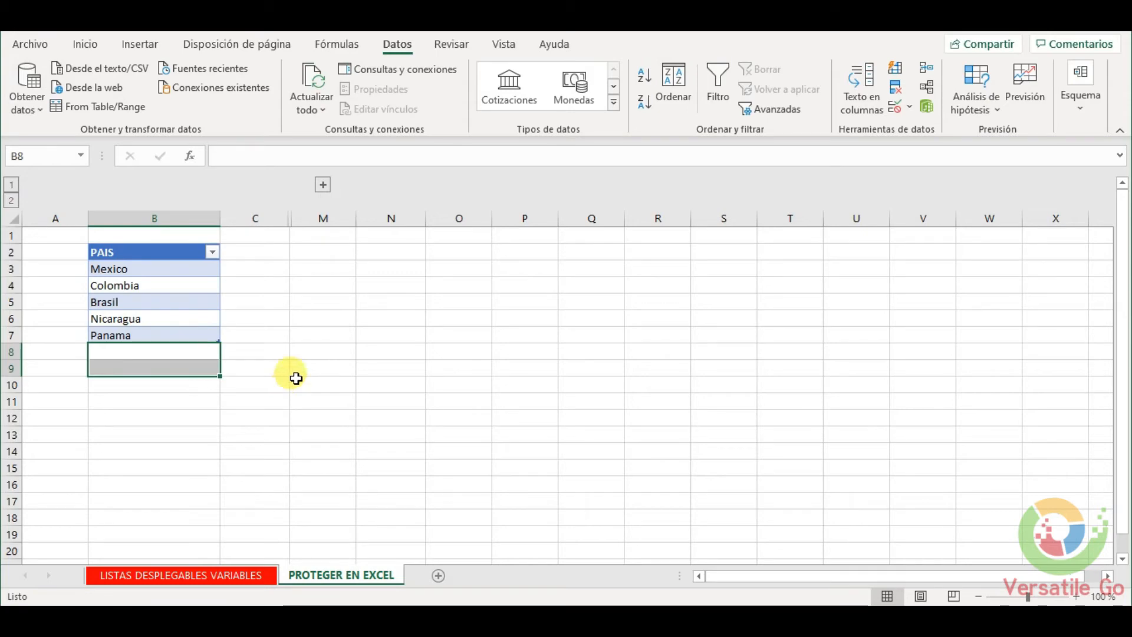
- Expand the grouped columns D to L and go through the headers of the PAIS table and the five country city tables
{"action": "left_click", "coordinate": [324, 185]}
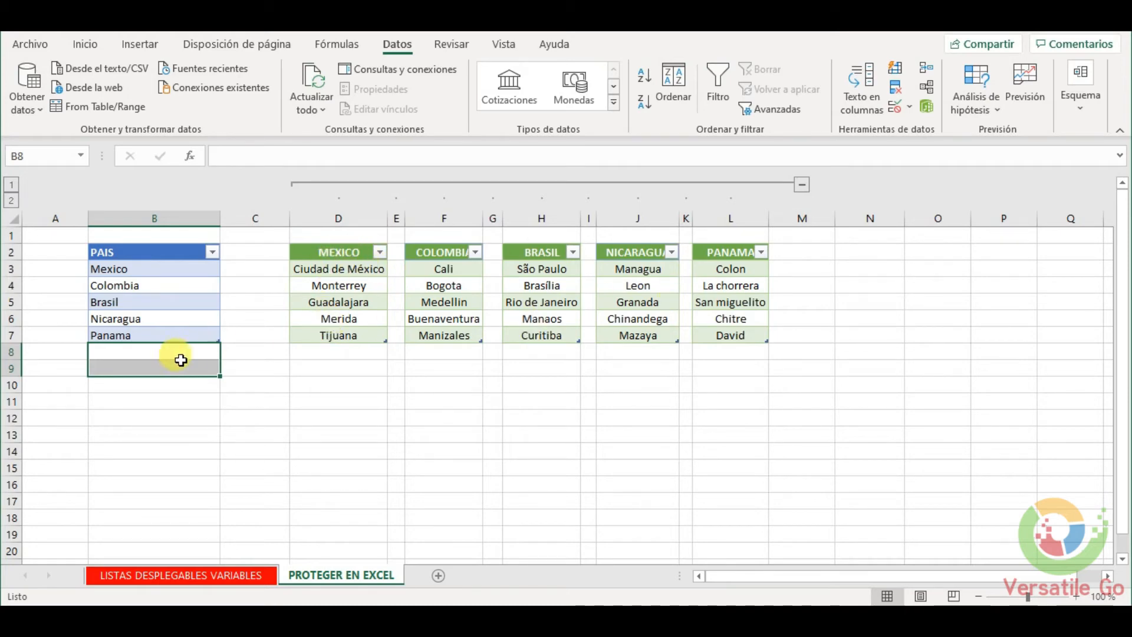
{"action": "key", "text": "Up"}
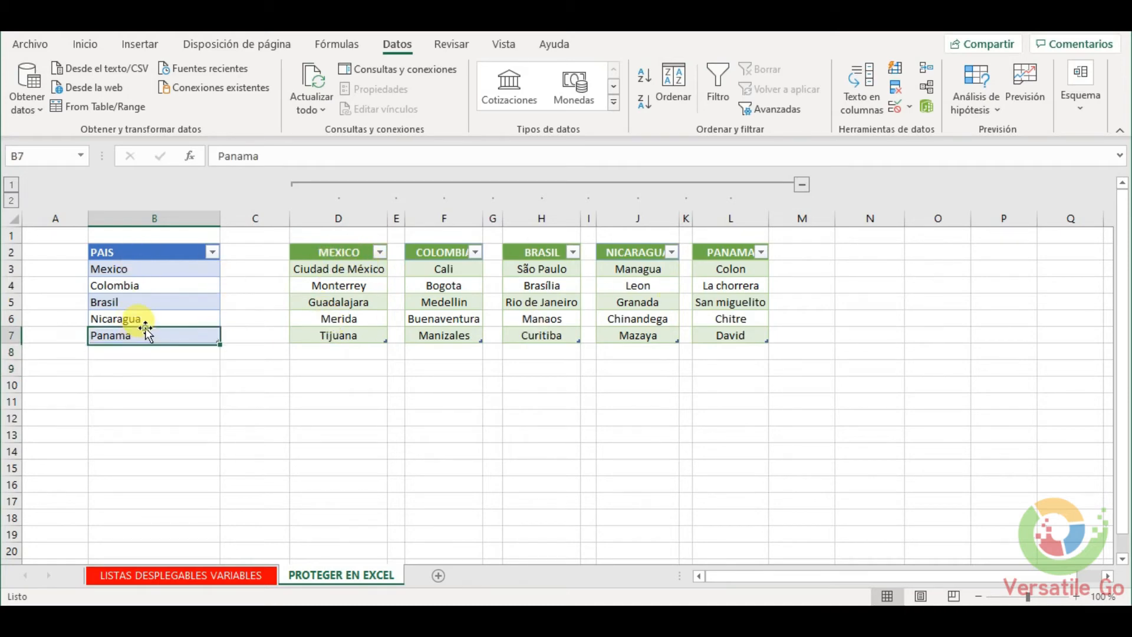
{"action": "left_click", "coordinate": [151, 259]}
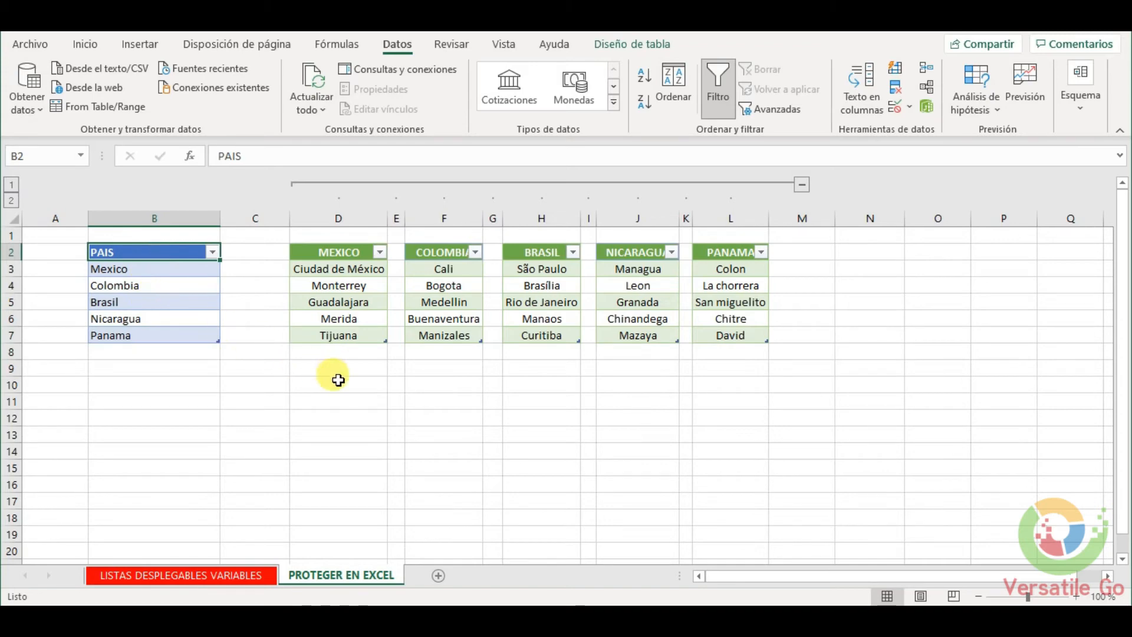
{"action": "left_click", "coordinate": [333, 253]}
{"action": "left_click", "coordinate": [440, 251]}
{"action": "left_click", "coordinate": [538, 252]}
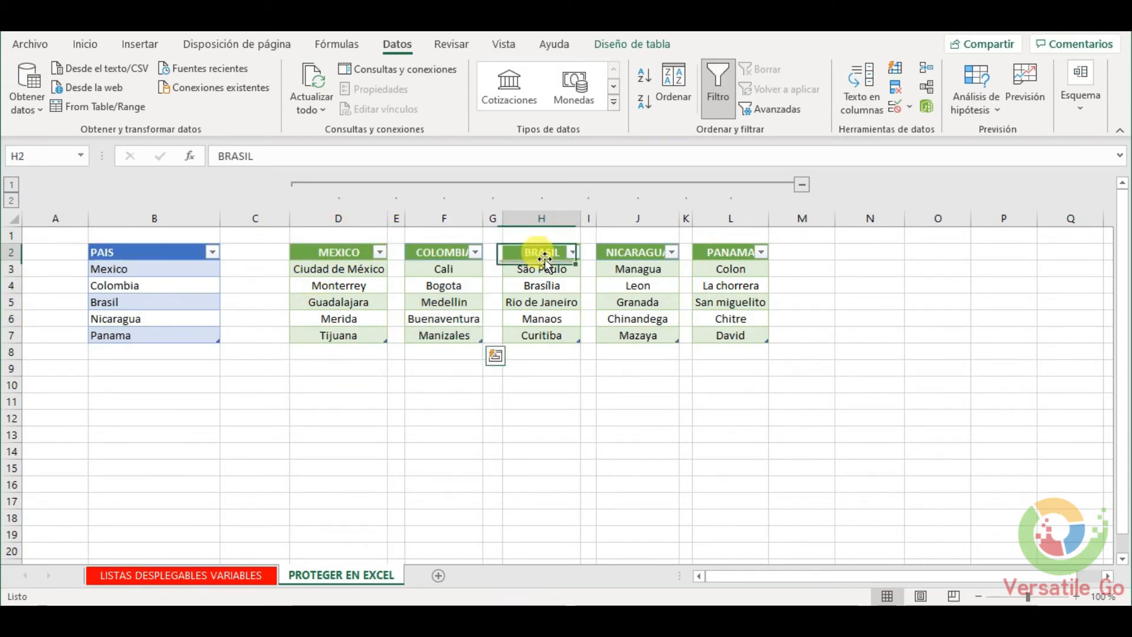
{"action": "left_click", "coordinate": [634, 252]}
{"action": "left_click", "coordinate": [726, 254]}
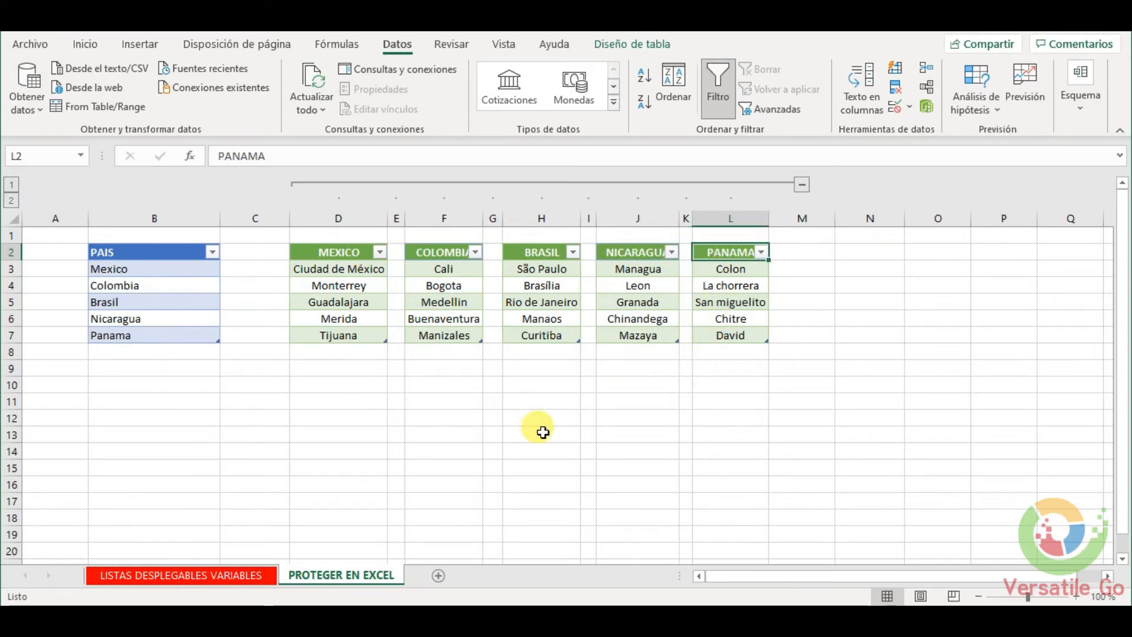
{"action": "left_click", "coordinate": [149, 355]}
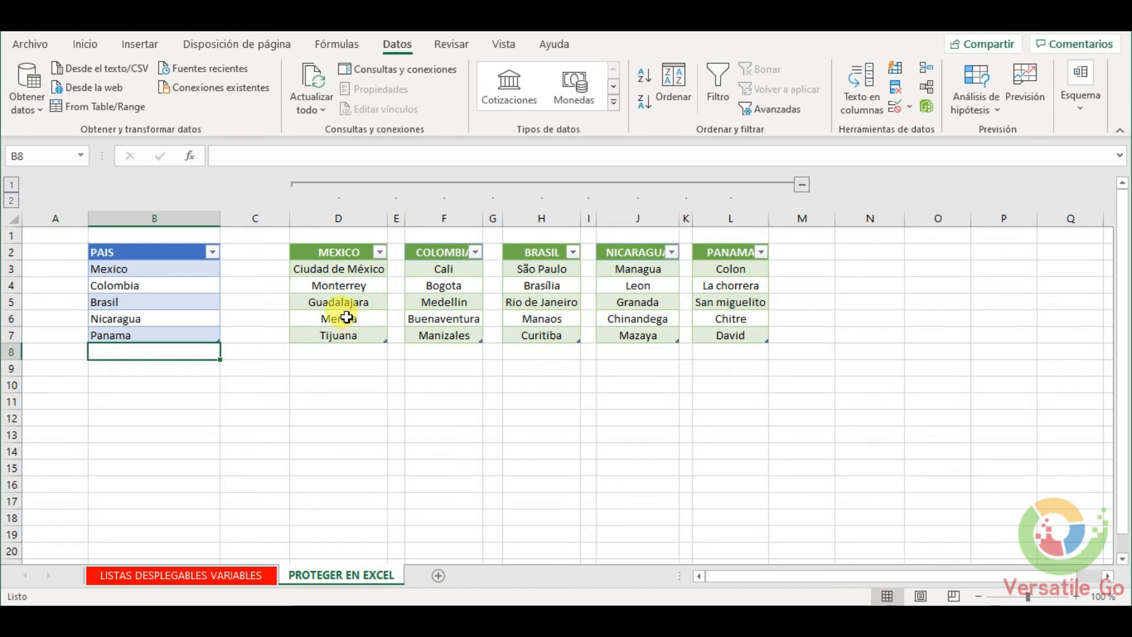
- Create named ranges from the top row of the MEXICO, COLOMBIA, BRASIL, NICARAGUA and PANAMA city tables, selected together with their headers
{"action": "left_click", "coordinate": [354, 252]}
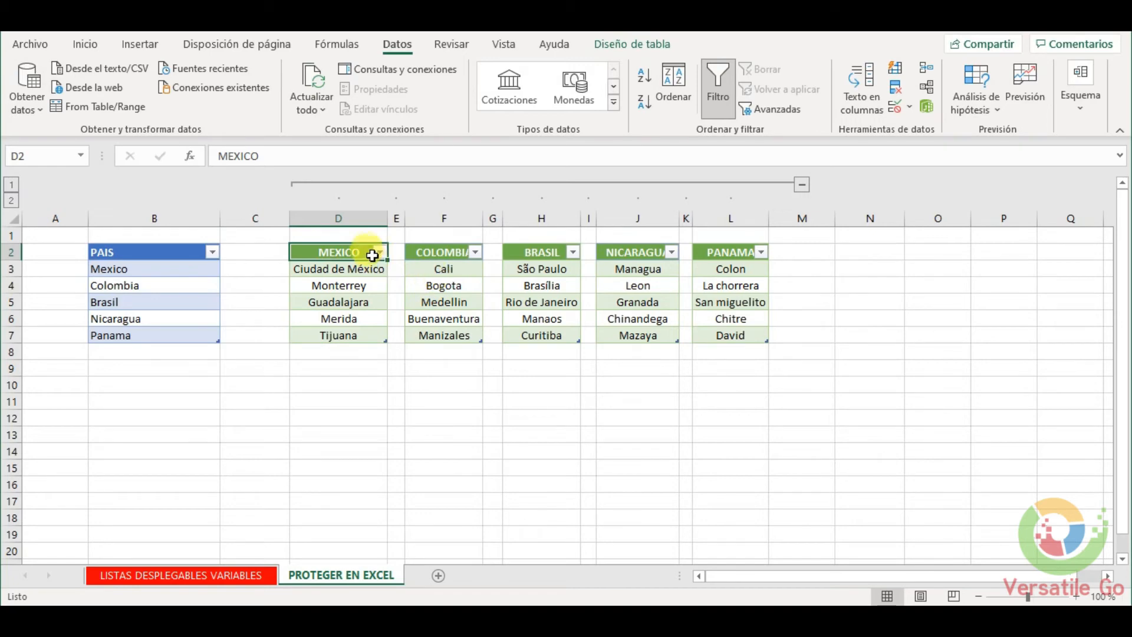
{"action": "left_click", "coordinate": [337, 44]}
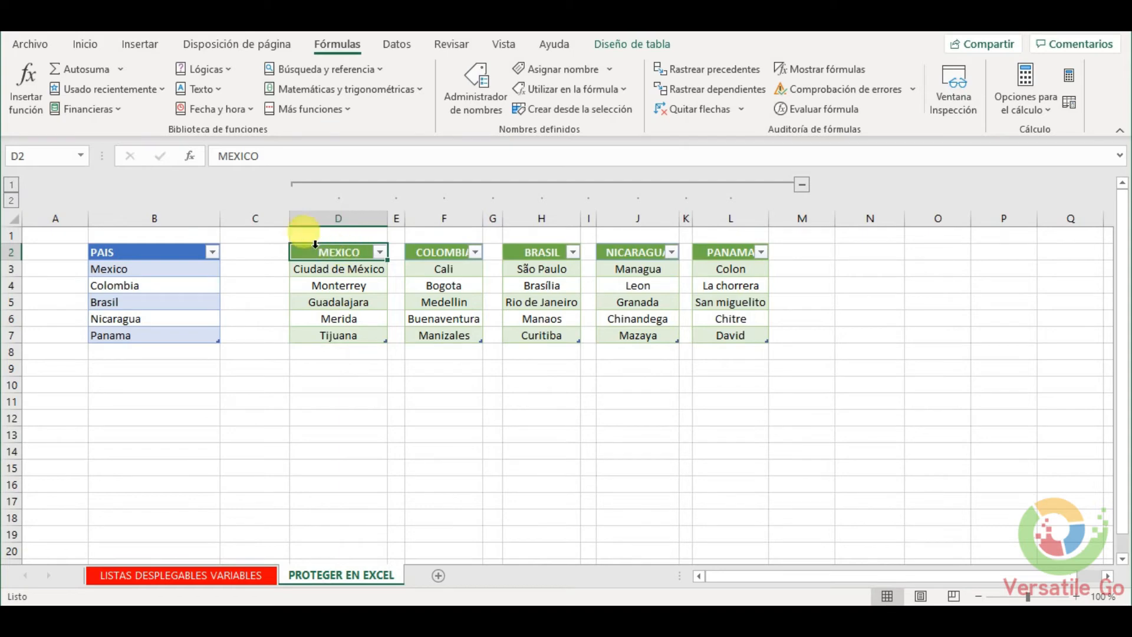
{"action": "left_click", "coordinate": [350, 243]}
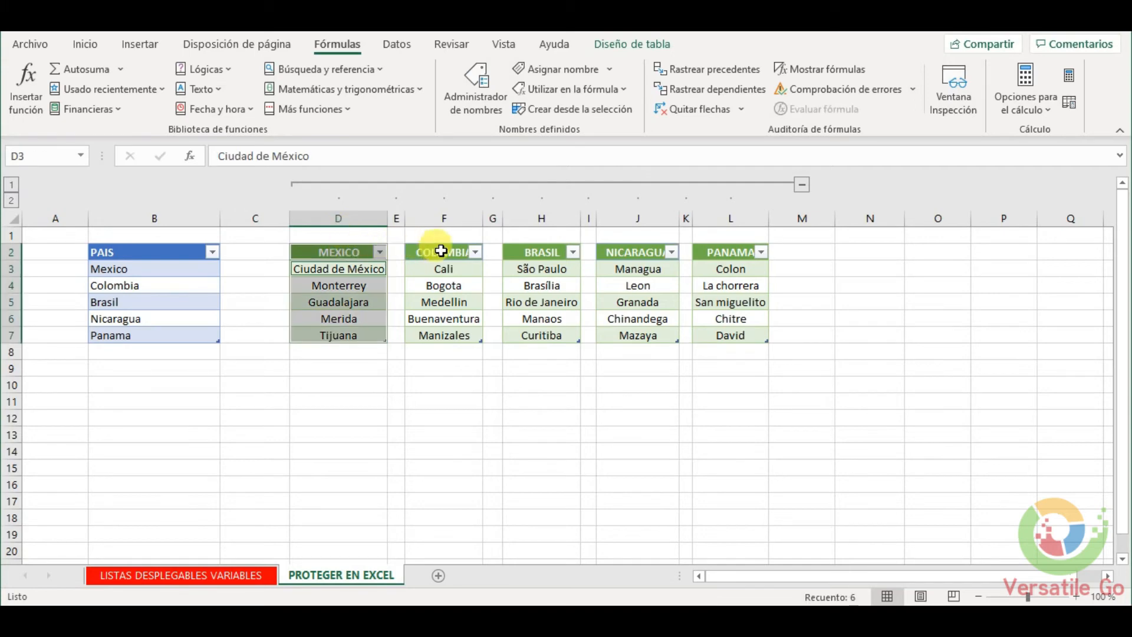
{"action": "left_click", "coordinate": [361, 244]}
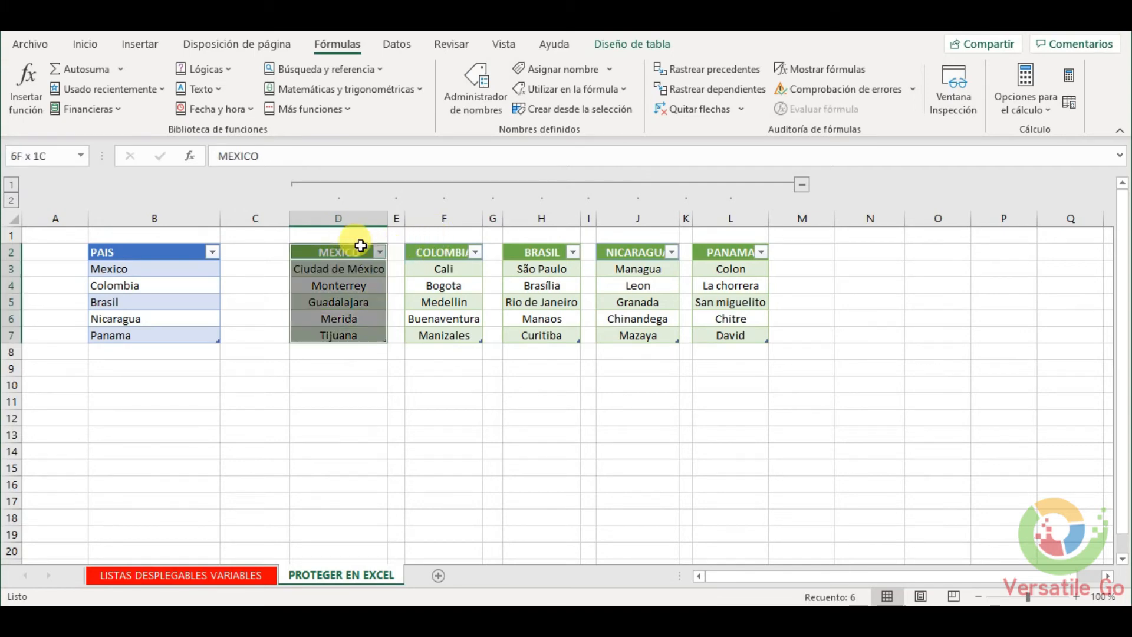
{"action": "left_click", "coordinate": [453, 243], "text": "ctrl"}
{"action": "left_click", "coordinate": [453, 243], "text": "ctrl"}
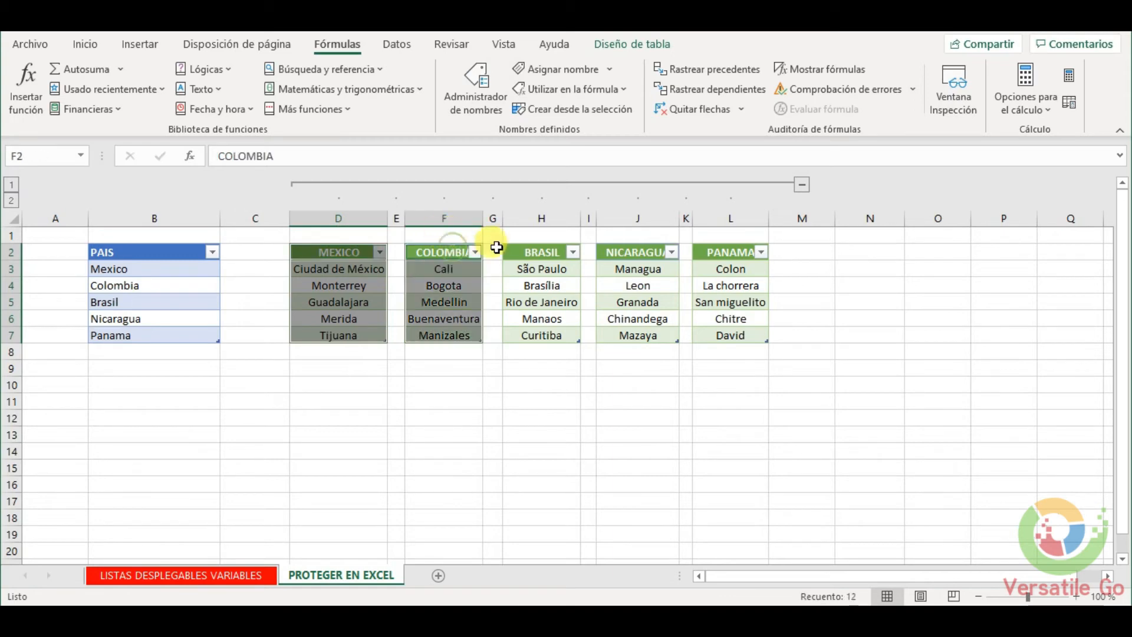
{"action": "left_click", "coordinate": [538, 243], "text": "ctrl"}
{"action": "left_click", "coordinate": [537, 244], "text": "ctrl"}
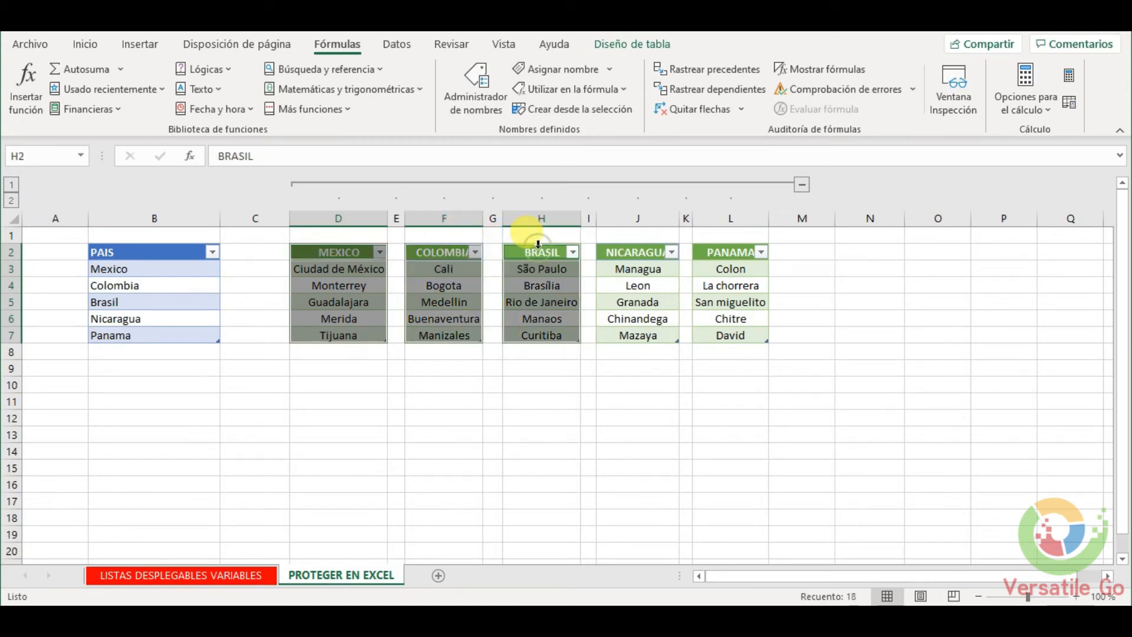
{"action": "left_click", "coordinate": [619, 244], "text": "ctrl"}
{"action": "left_click", "coordinate": [621, 244], "text": "ctrl"}
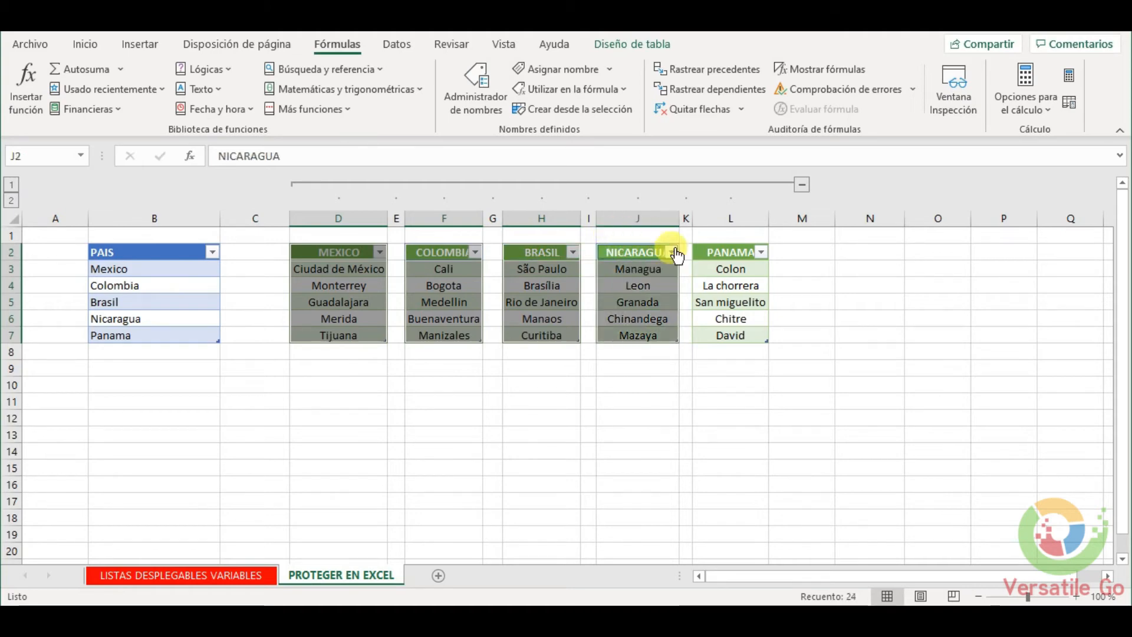
{"action": "left_click", "coordinate": [719, 242], "text": "ctrl"}
{"action": "left_click", "coordinate": [719, 242], "text": "ctrl"}
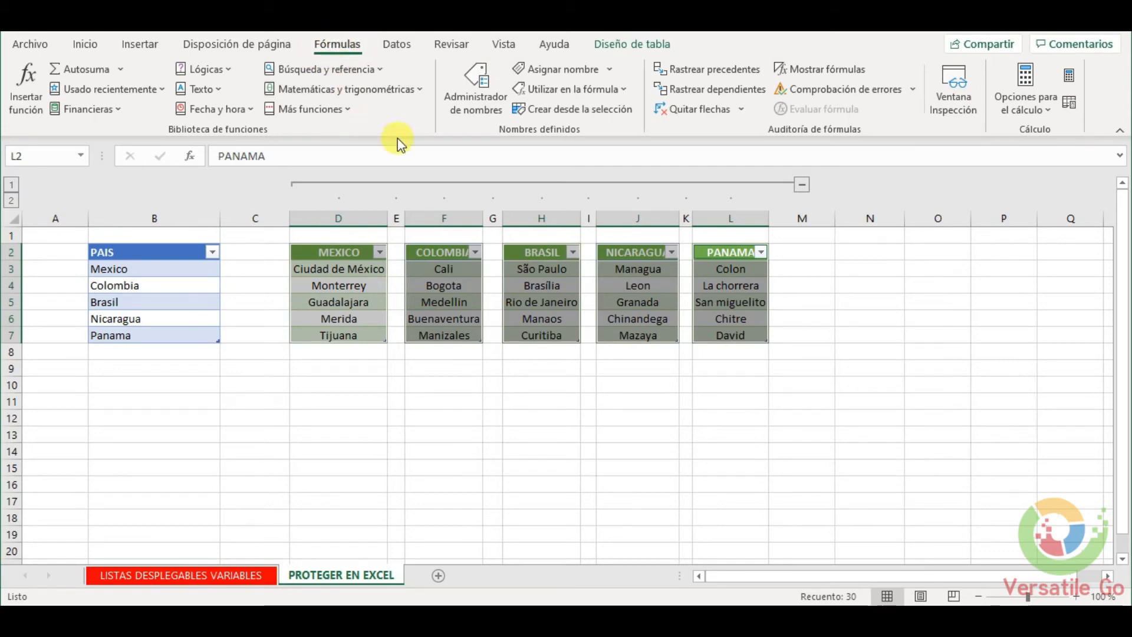
{"action": "left_click", "coordinate": [554, 111]}
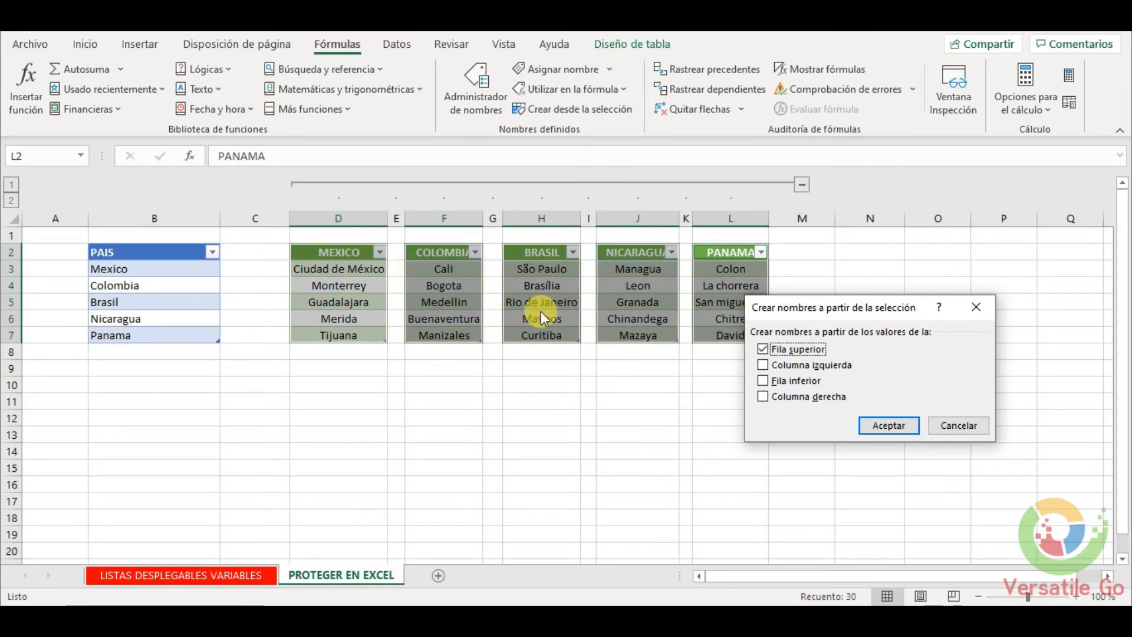
{"action": "left_click", "coordinate": [885, 425]}
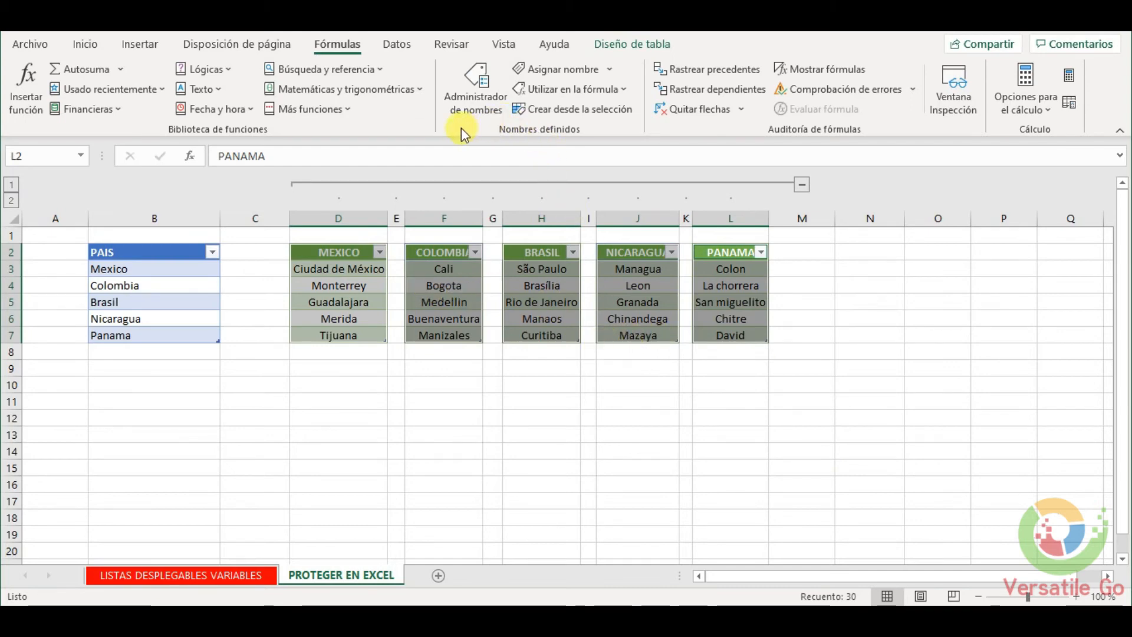
- Review the defined names in the Name Manager, including the range that COLOMBIA refers to
{"action": "left_click", "coordinate": [467, 98]}
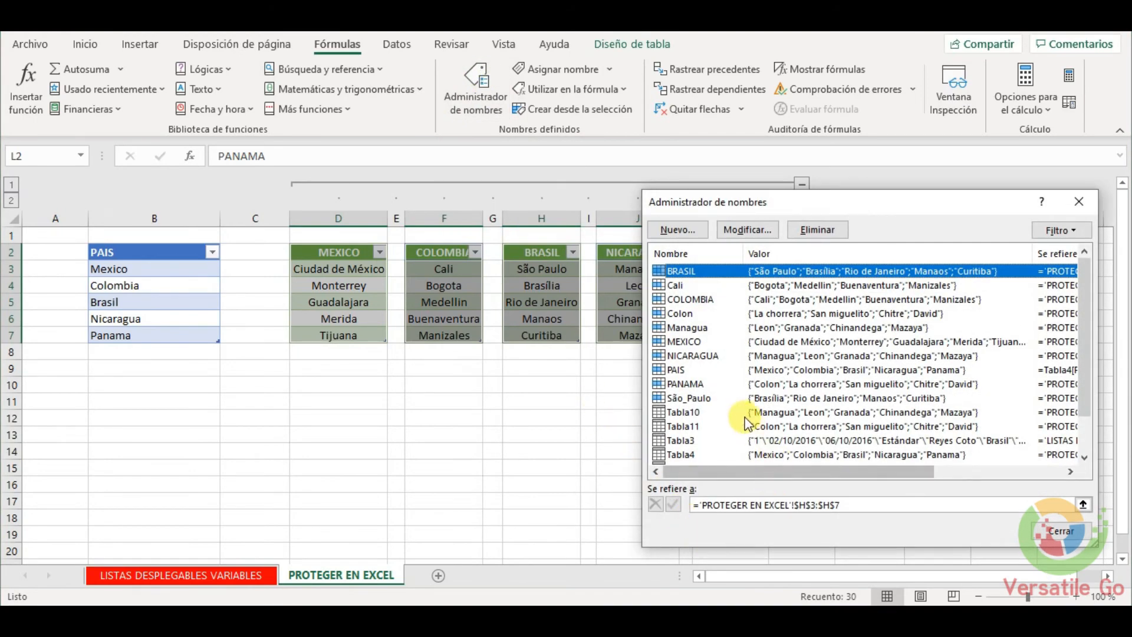
{"action": "scroll", "coordinate": [746, 422], "scroll_direction": "down", "scroll_amount": 1}
{"action": "scroll", "coordinate": [744, 420], "scroll_direction": "up", "scroll_amount": 1}
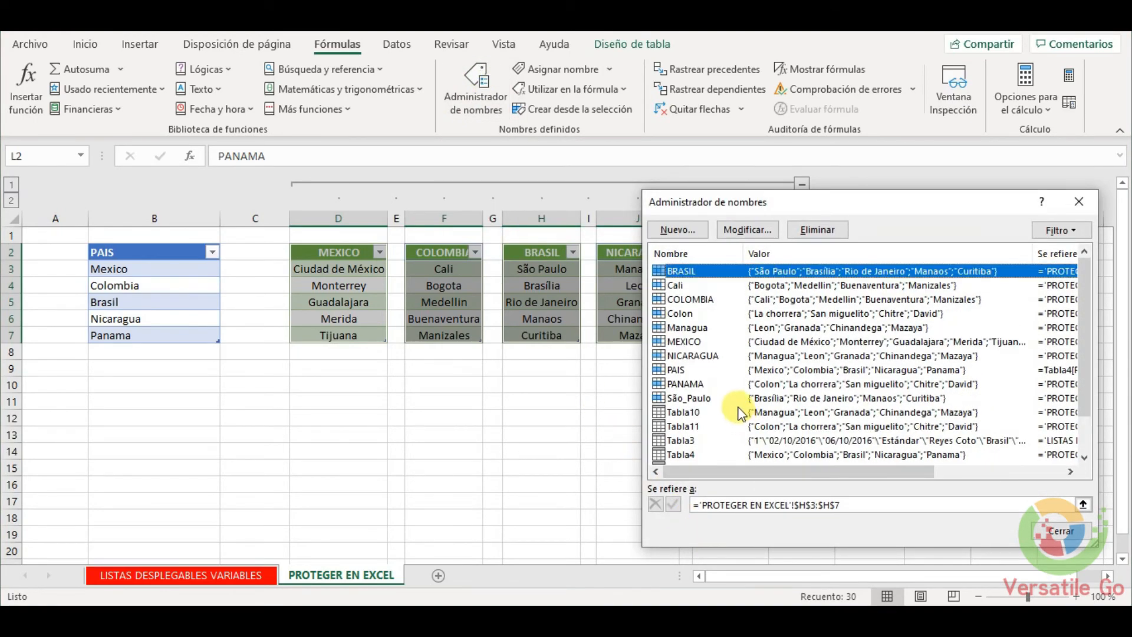
{"action": "left_click_drag", "start_coordinate": [752, 202], "coordinate": [840, 183]}
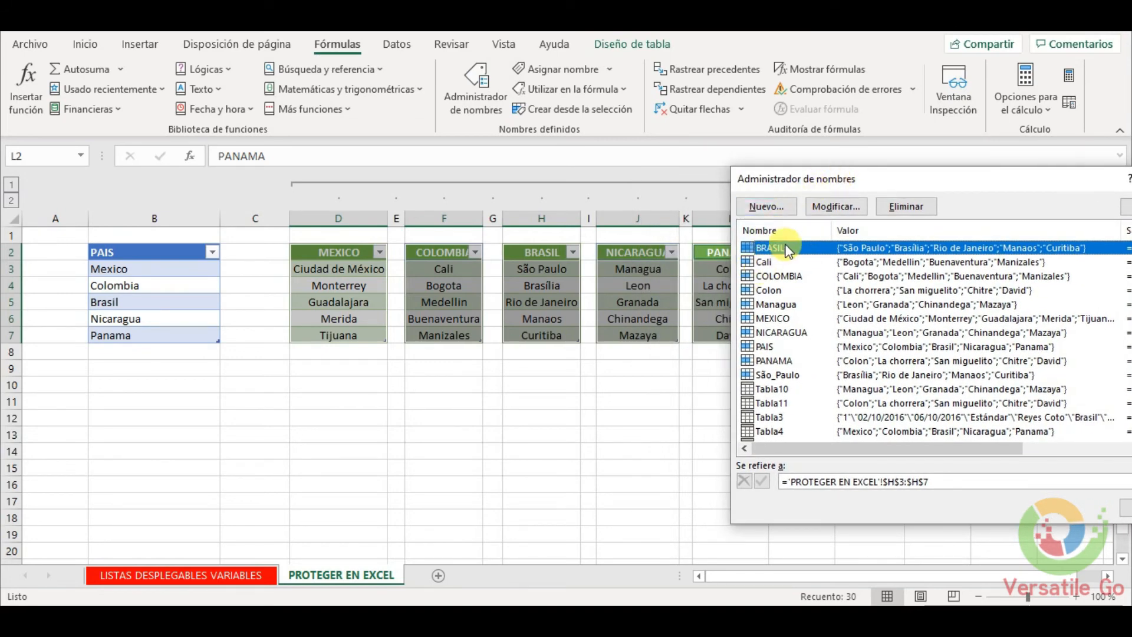
{"action": "left_click", "coordinate": [770, 275]}
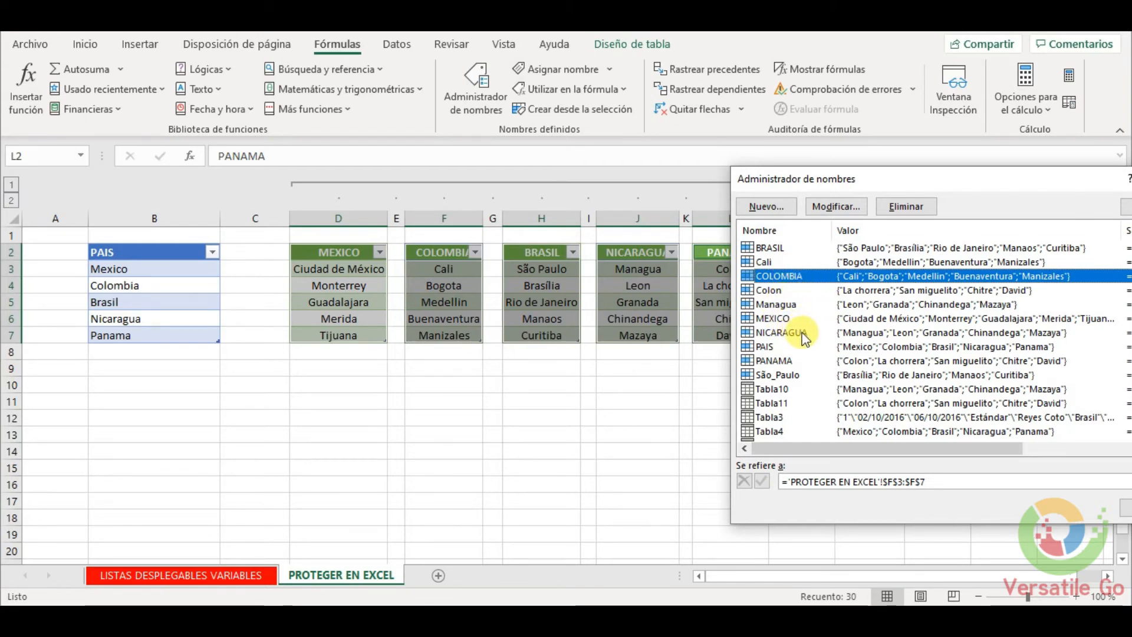
{"action": "scroll", "coordinate": [814, 388], "scroll_direction": "down", "scroll_amount": 1}
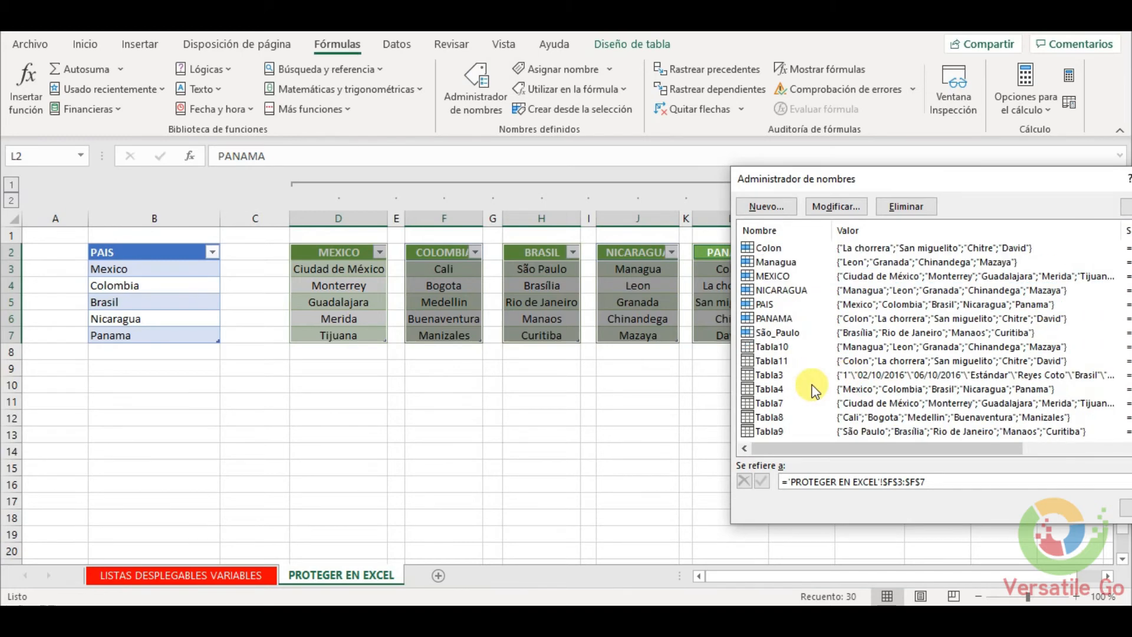
{"action": "scroll", "coordinate": [812, 375], "scroll_direction": "up", "scroll_amount": 1}
- Delete the city-based defined names São_Paulo, Managua, Cali and Colon from the workbook
{"action": "left_click", "coordinate": [792, 375]}
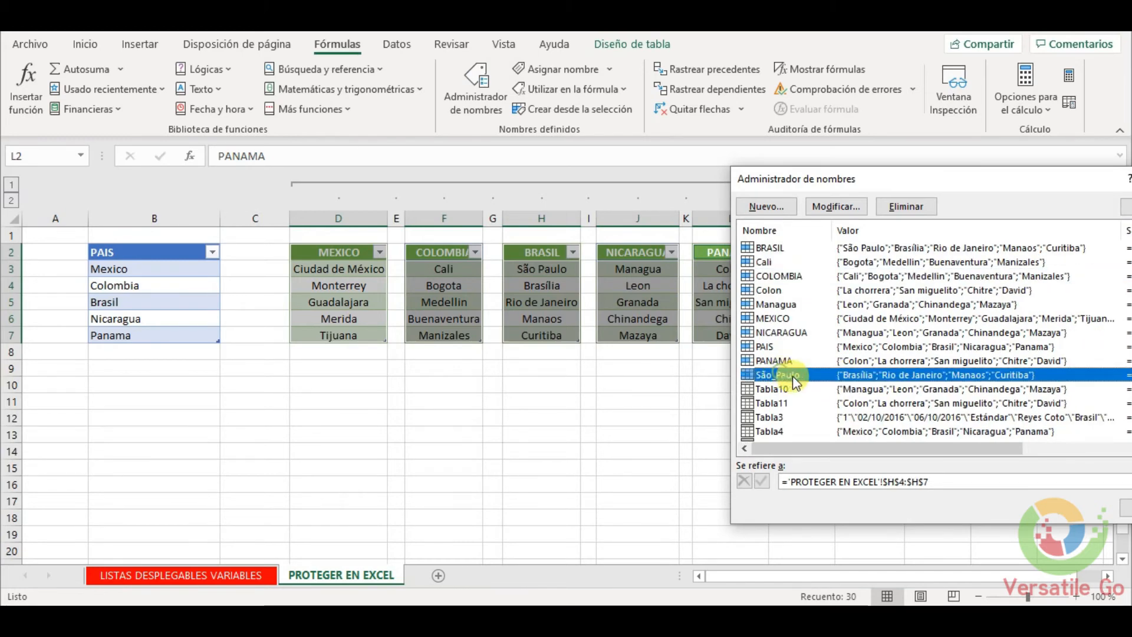
{"action": "left_click", "coordinate": [808, 307], "text": "ctrl"}
{"action": "left_click", "coordinate": [784, 262], "text": "ctrl"}
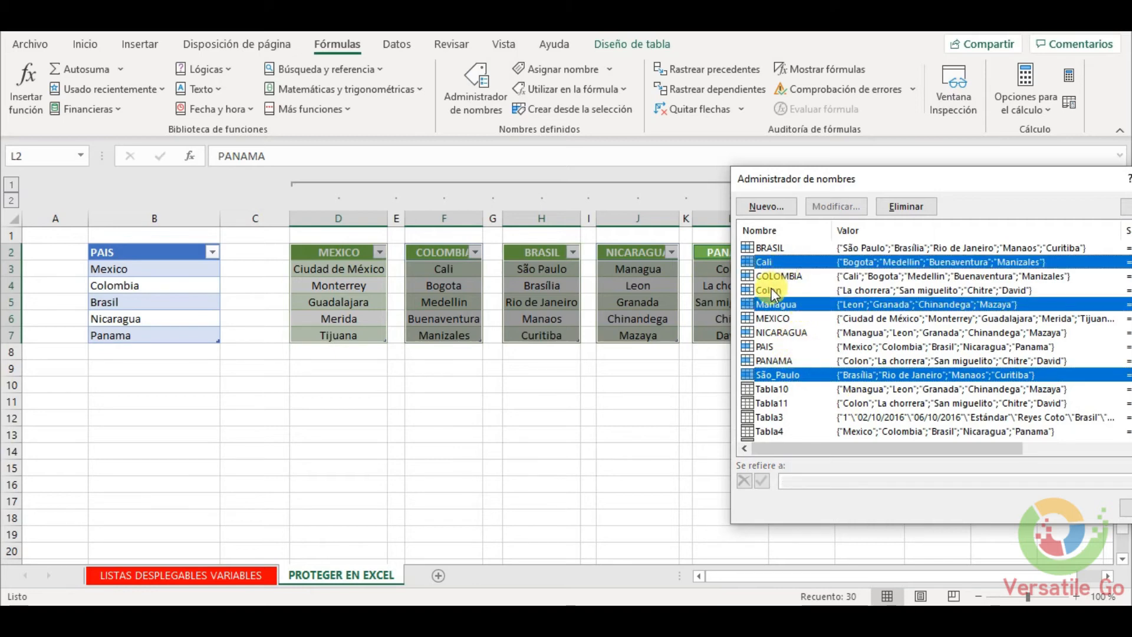
{"action": "left_click", "coordinate": [772, 289], "text": "ctrl"}
{"action": "scroll", "coordinate": [800, 348], "scroll_direction": "down", "scroll_amount": 1}
{"action": "scroll", "coordinate": [801, 352], "scroll_direction": "up", "scroll_amount": 1}
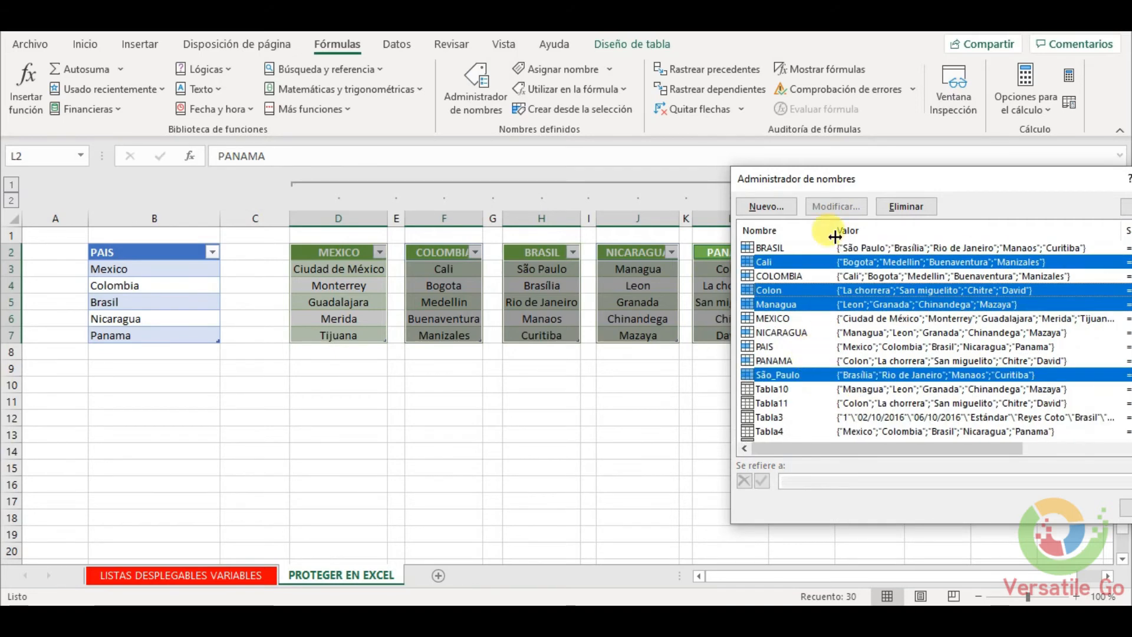
{"action": "left_click", "coordinate": [899, 208]}
{"action": "left_click", "coordinate": [537, 350]}
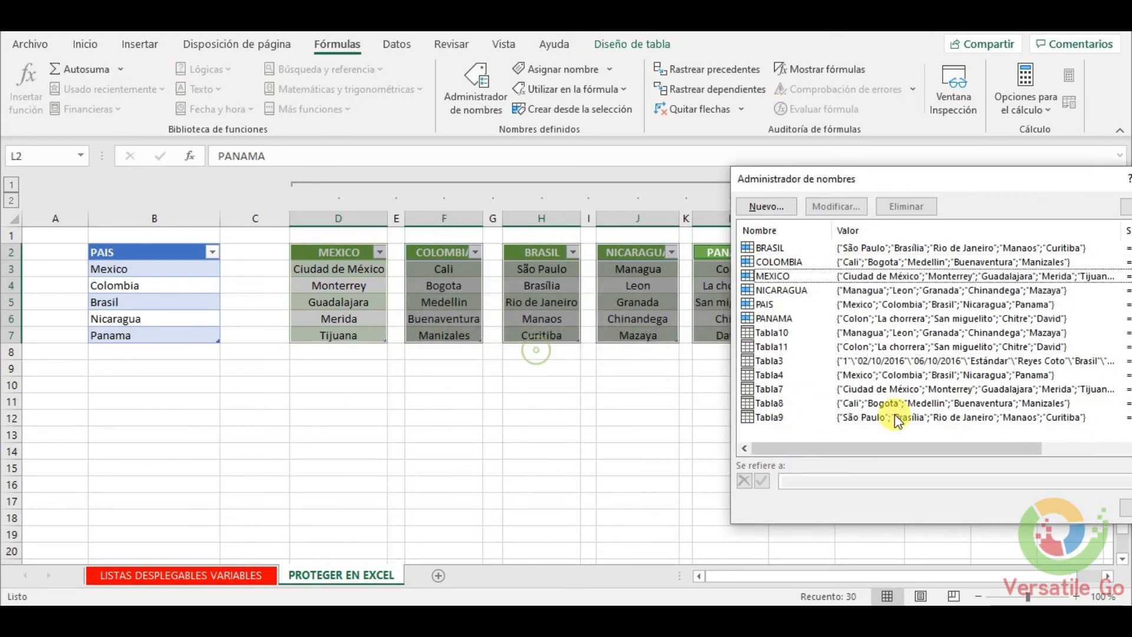
- Check the reference of the PAIS name among the remaining names, then close the Name Manager and deselect the city tables
{"action": "left_click", "coordinate": [766, 304]}
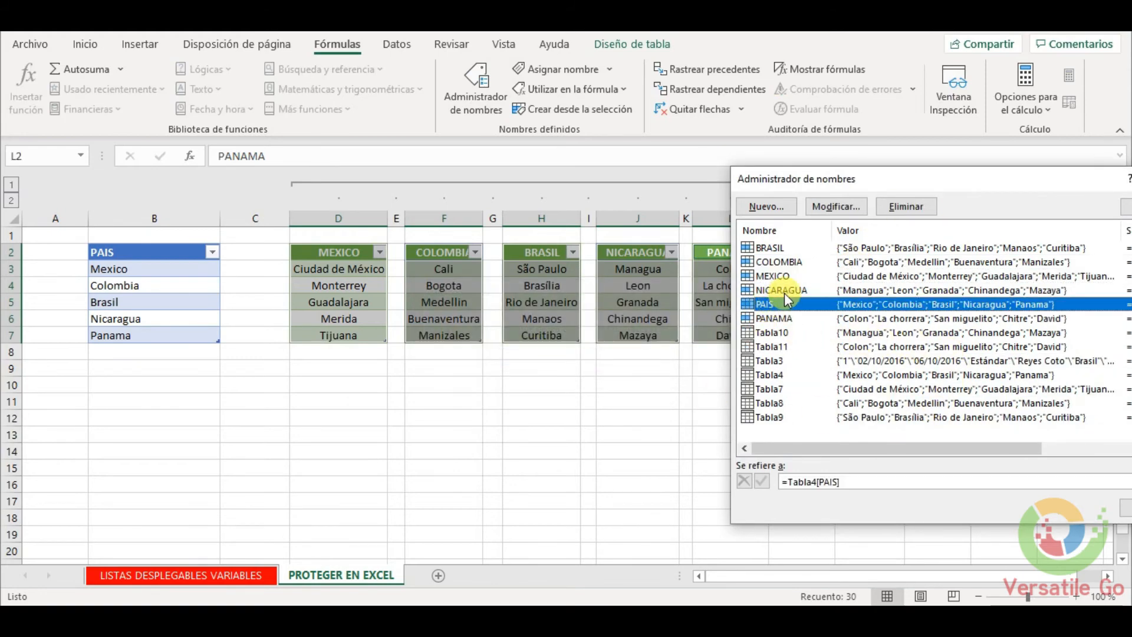
{"action": "left_click_drag", "start_coordinate": [862, 183], "coordinate": [649, 196]}
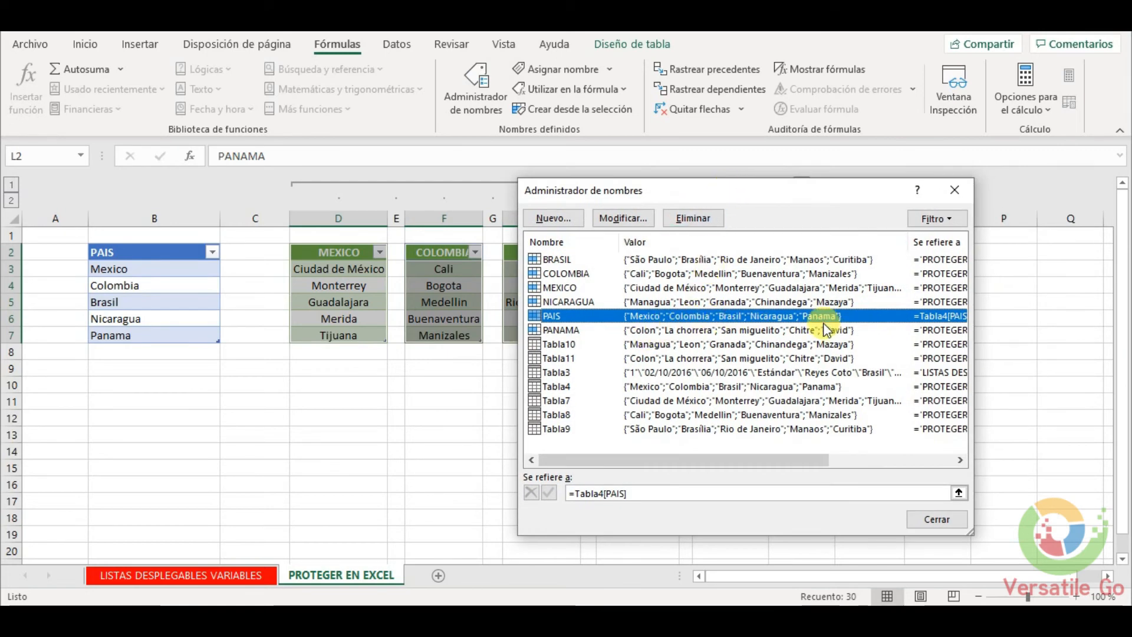
{"action": "left_click_drag", "start_coordinate": [782, 205], "coordinate": [765, 154]}
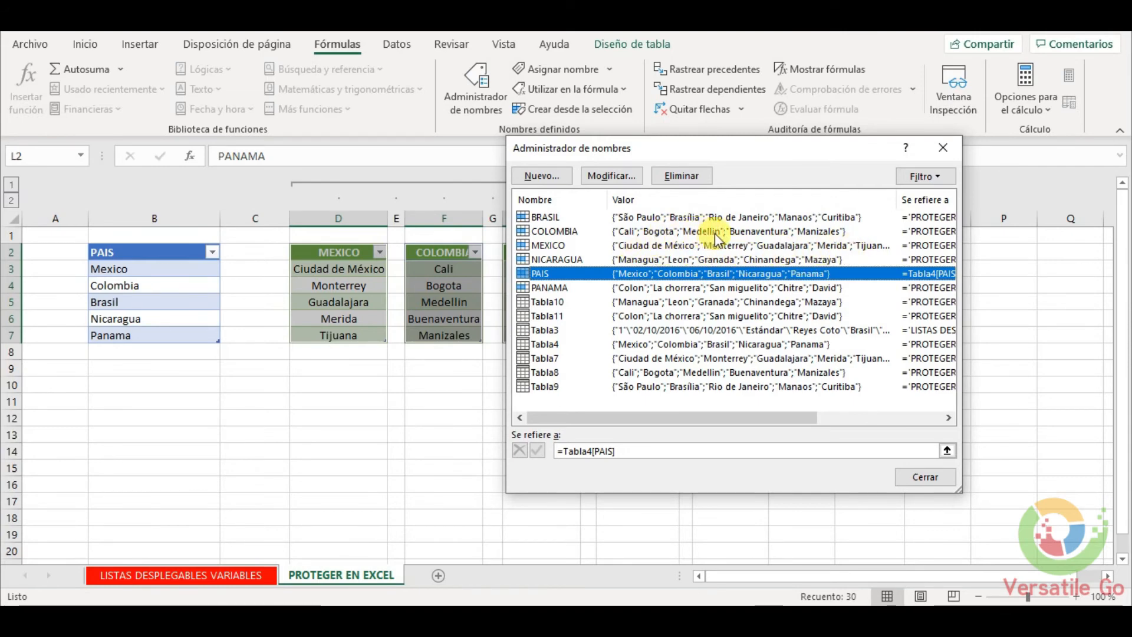
{"action": "left_click", "coordinate": [945, 151]}
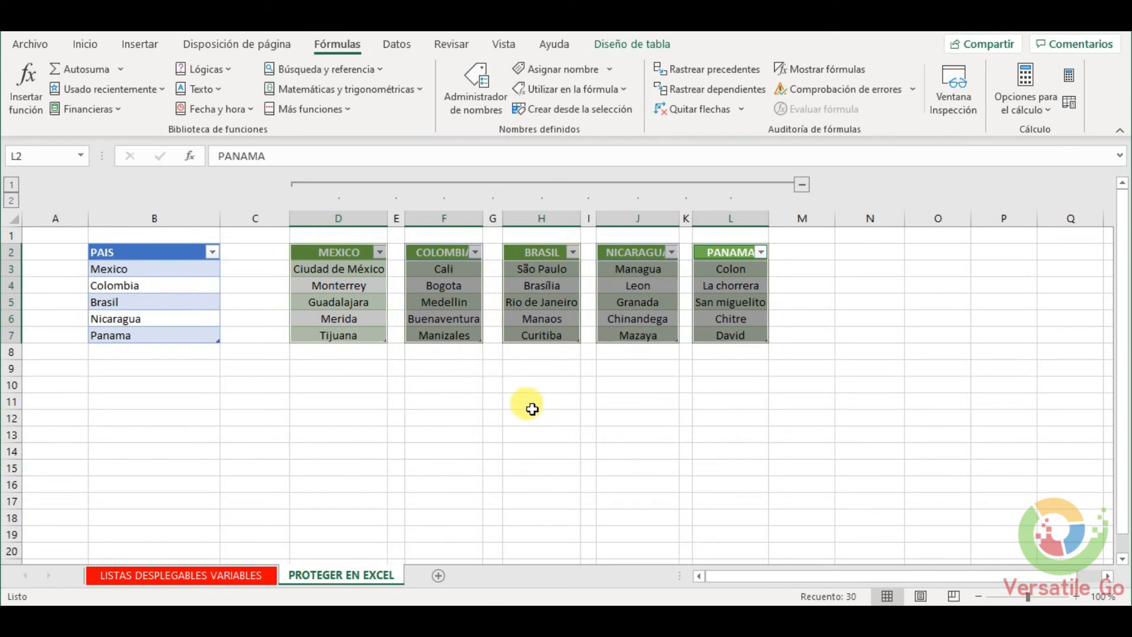
{"action": "left_click", "coordinate": [444, 400]}
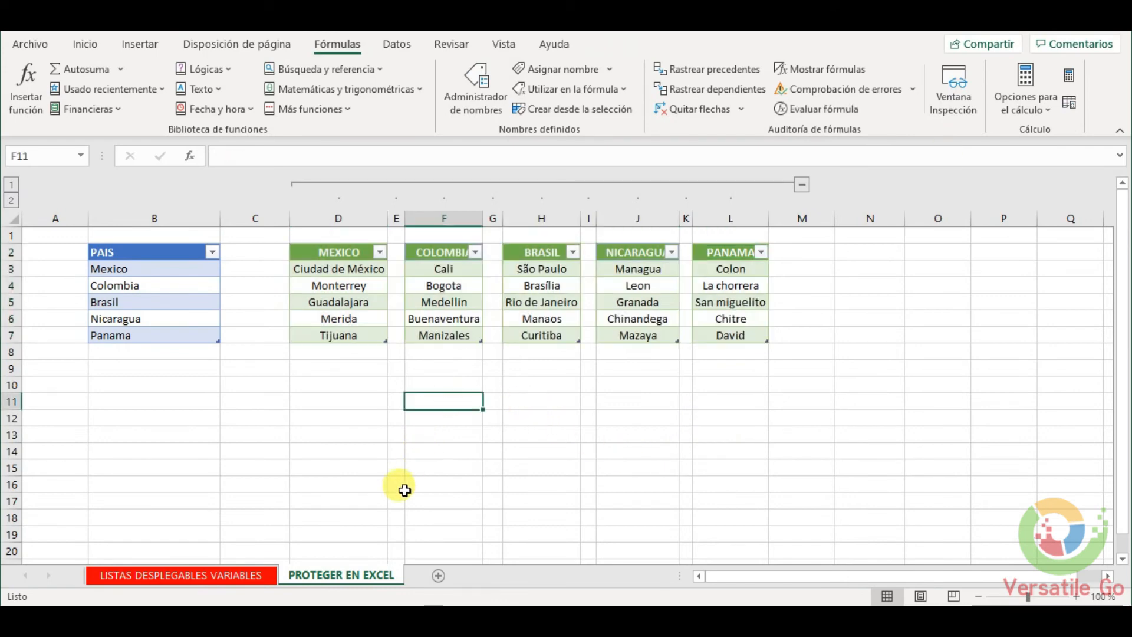
- Start a list-type data validation for all data cells of the Ciudad column in the LISTAS DESPLEGABLES VARIABLES orders table
{"action": "left_click", "coordinate": [235, 576]}
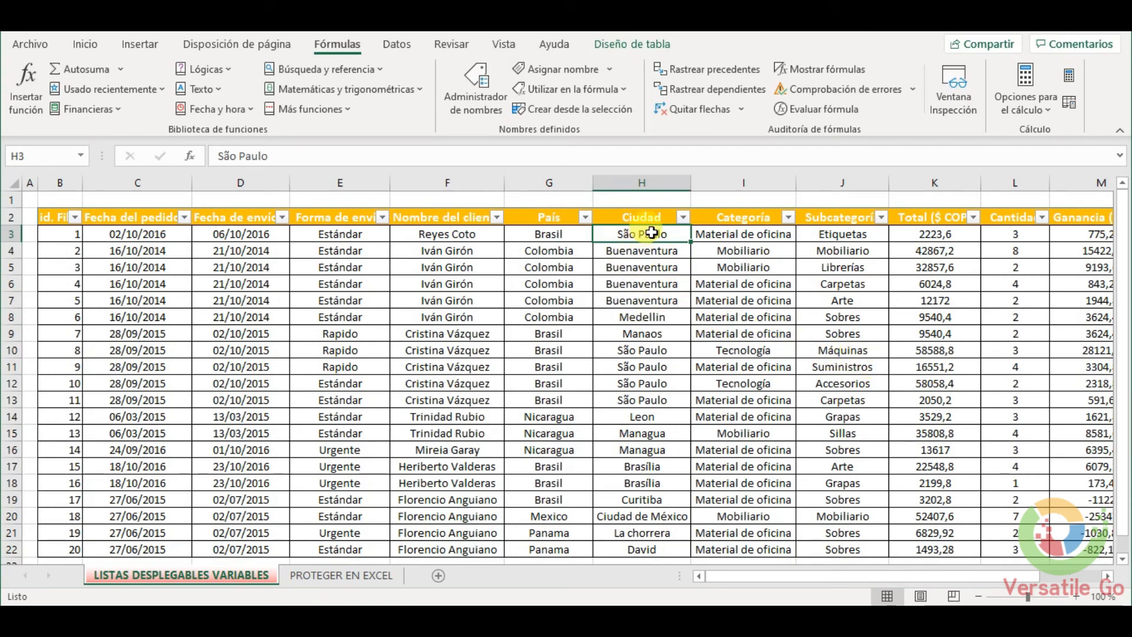
{"action": "left_click", "coordinate": [661, 209]}
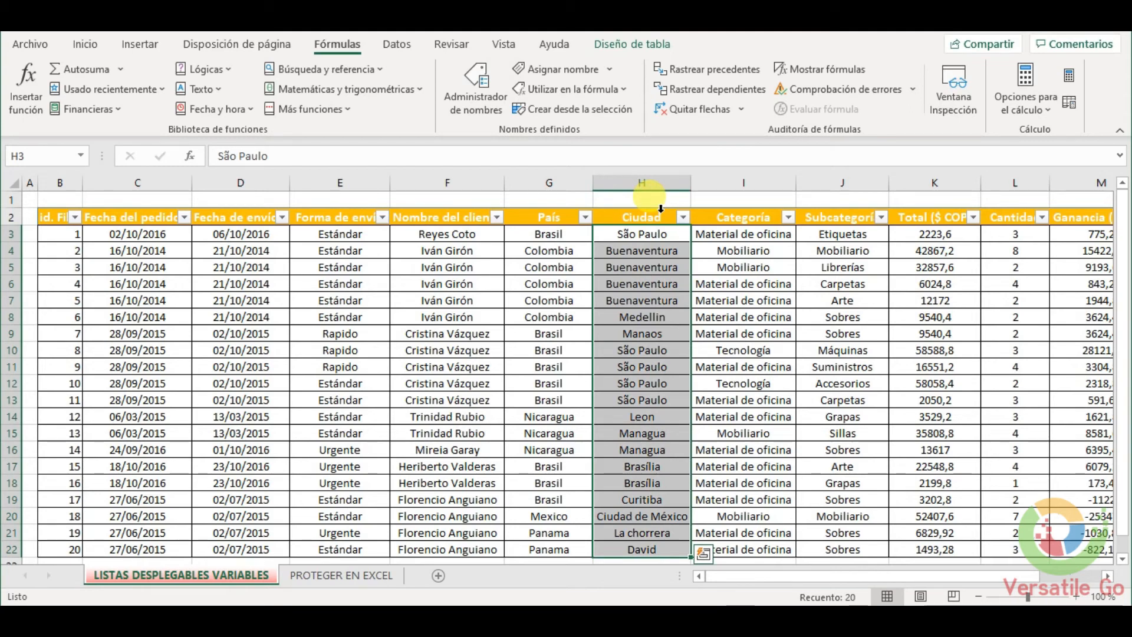
{"action": "left_click", "coordinate": [397, 45]}
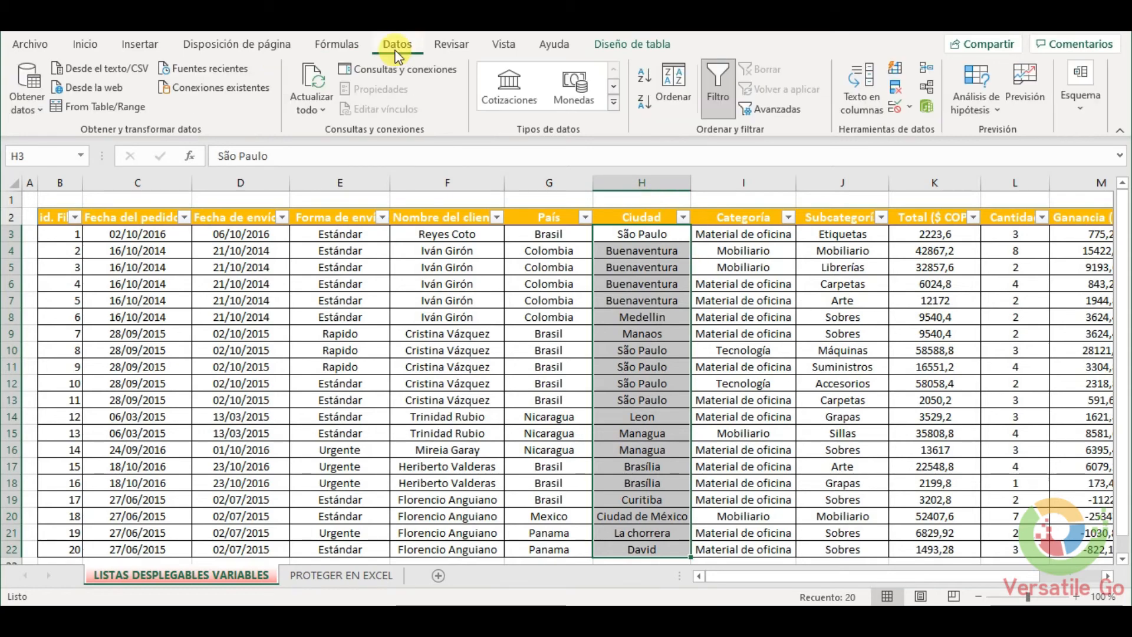
{"action": "left_click", "coordinate": [894, 108]}
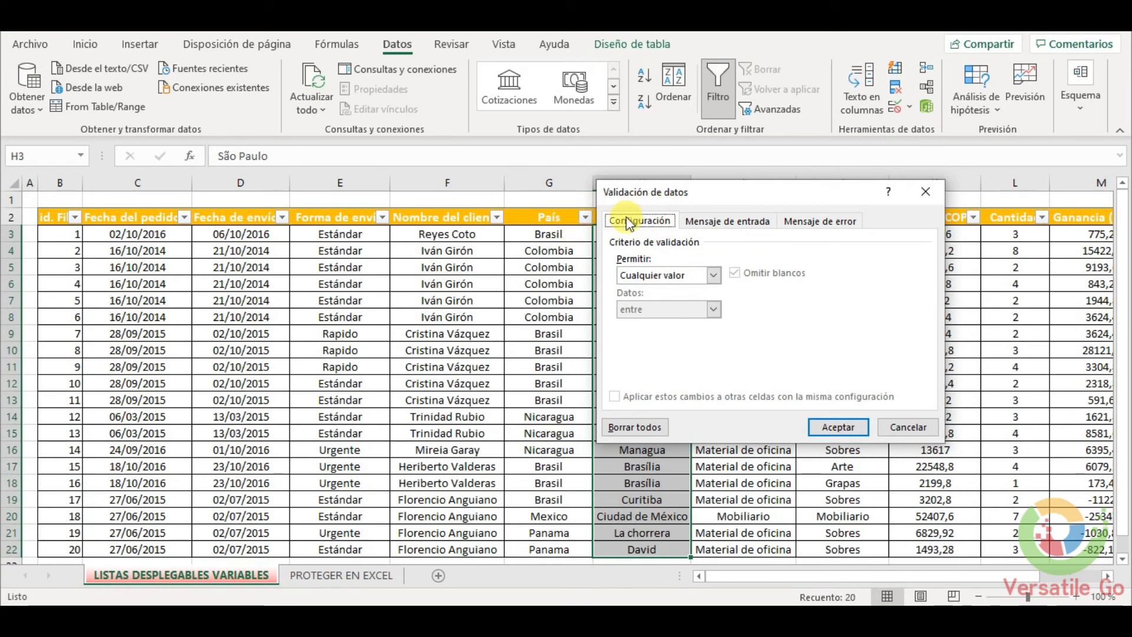
{"action": "left_click", "coordinate": [714, 275]}
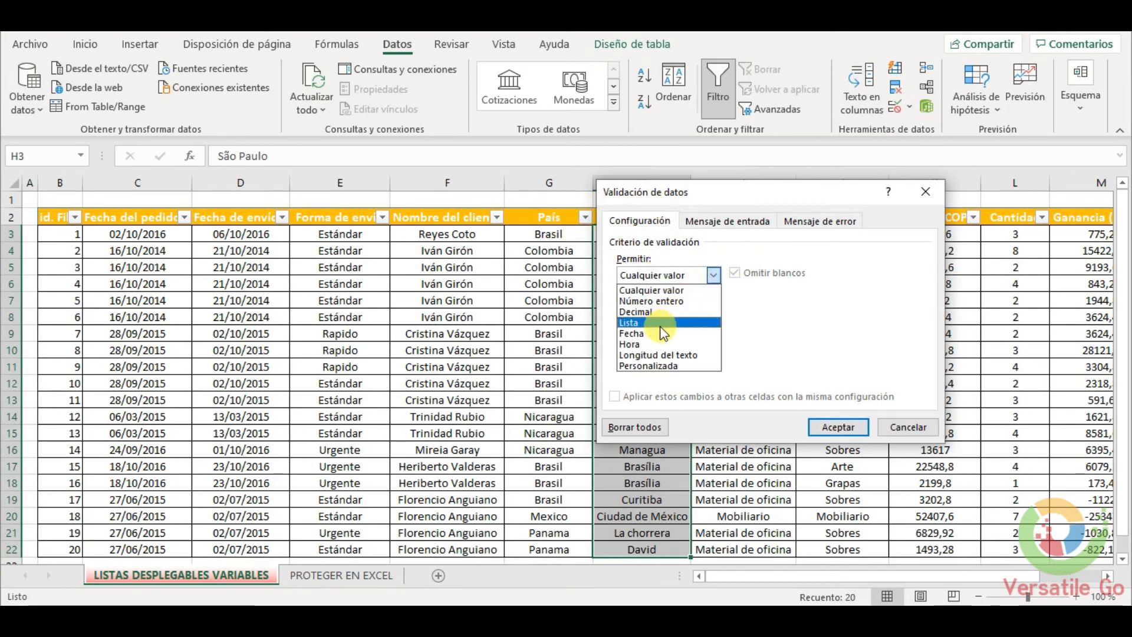
{"action": "left_click", "coordinate": [661, 323]}
{"action": "left_click", "coordinate": [750, 343]}
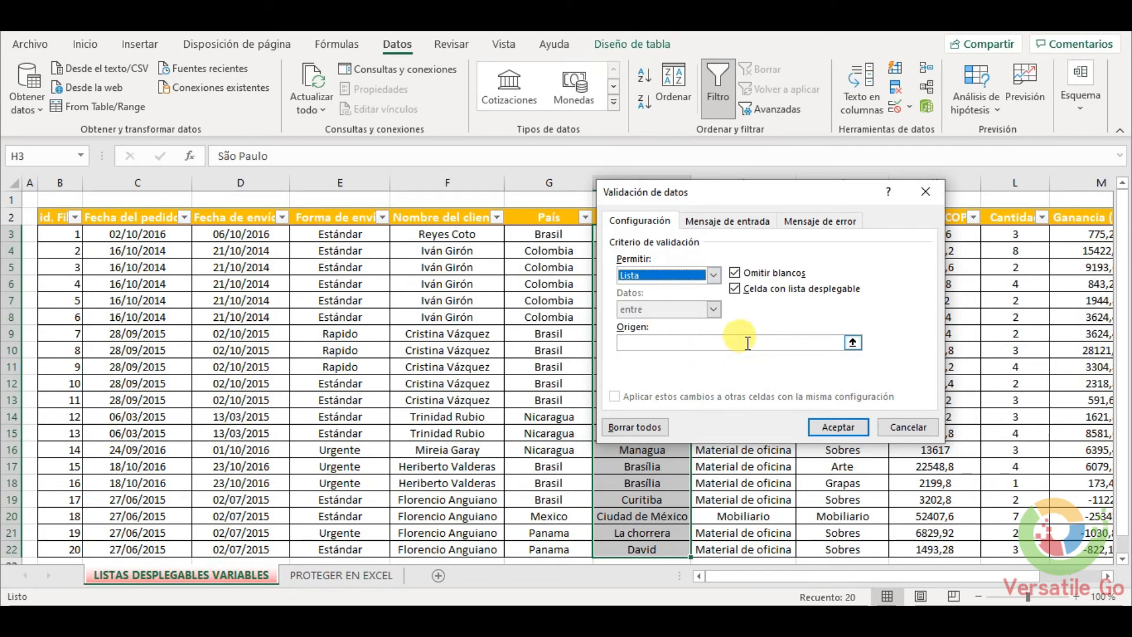
{"action": "left_click_drag", "start_coordinate": [694, 192], "coordinate": [791, 207]}
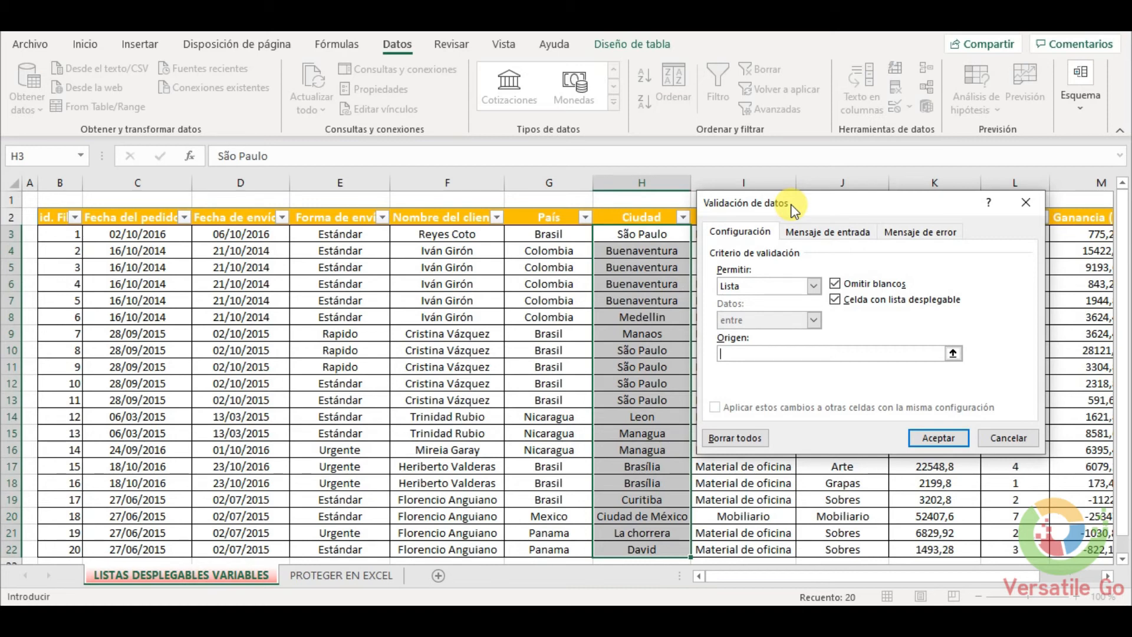
- Set the Ciudad validation list's source to =INDIRECTO($G3), with only the column reference absolute, and apply it
{"action": "key", "text": "F2"}
{"action": "type", "text": "=ll"}
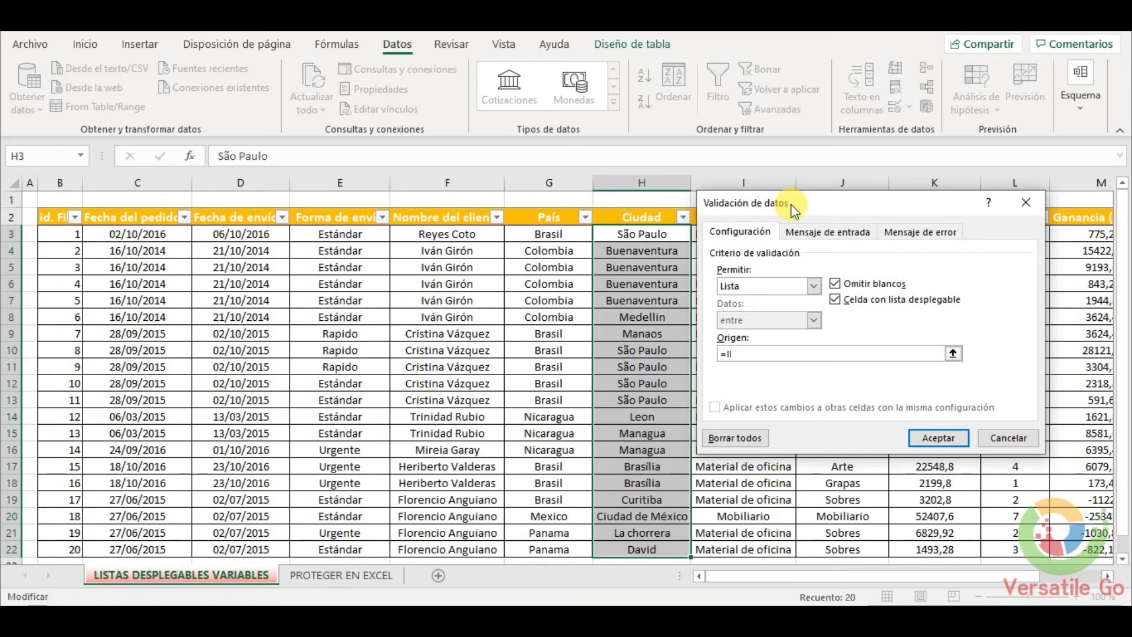
{"action": "type", "text": "NDIREC"}
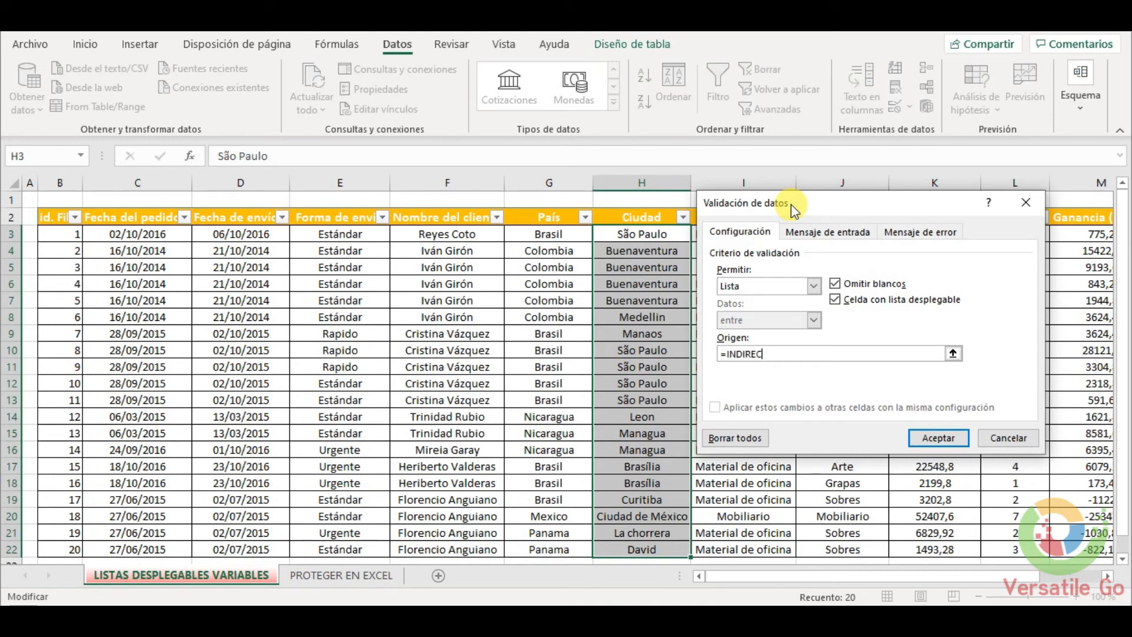
{"action": "type", "text": "TO("}
{"action": "left_click", "coordinate": [556, 236]}
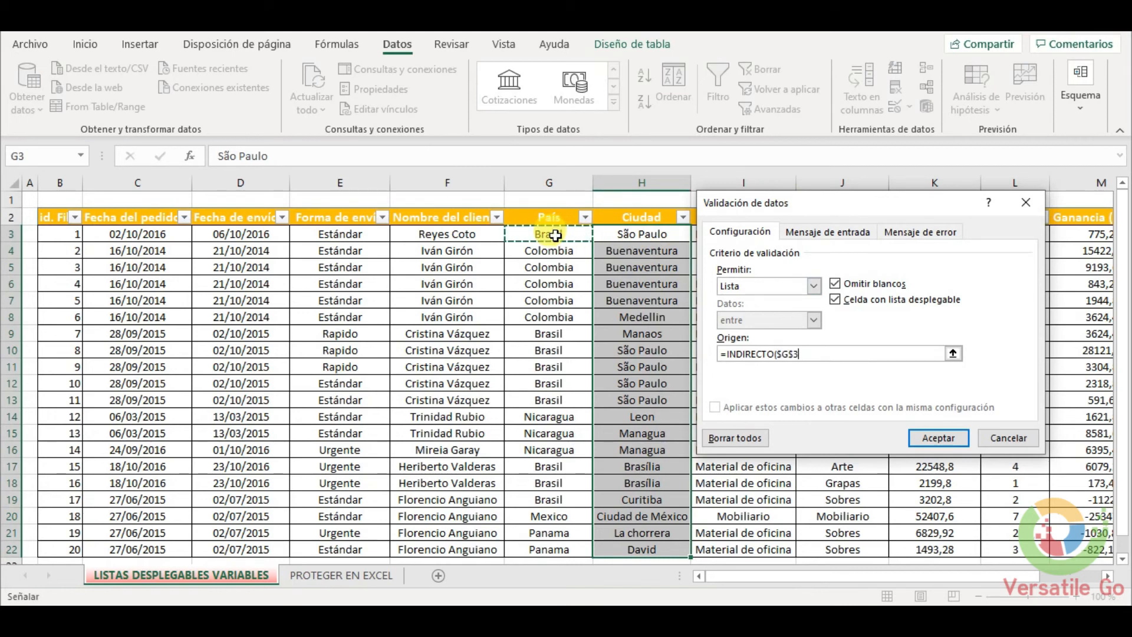
{"action": "type", "text": ")"}
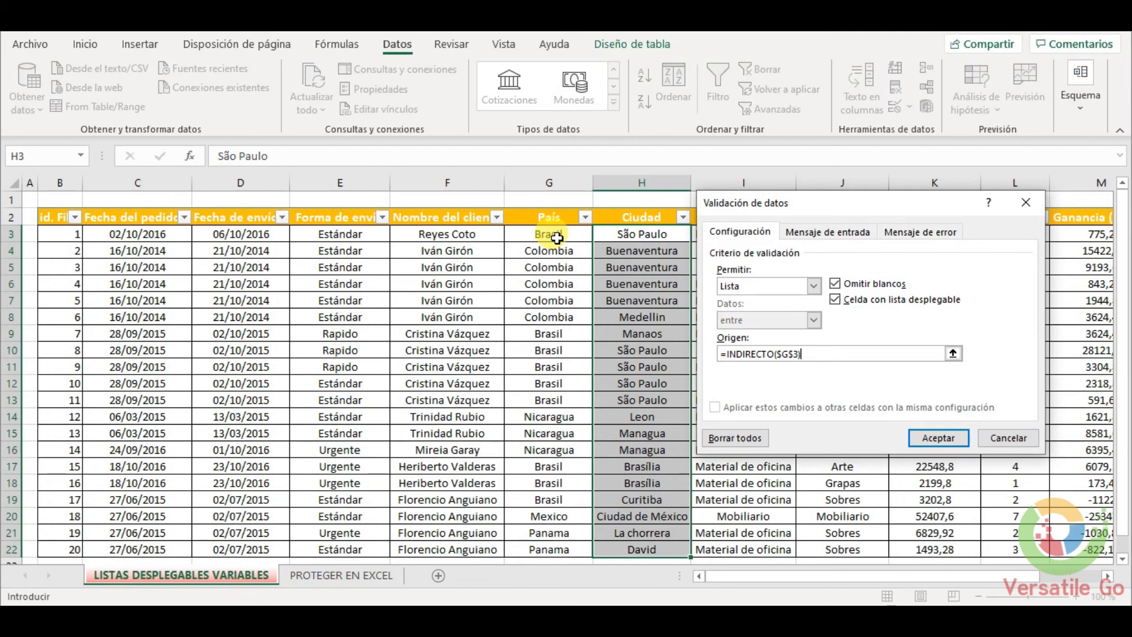
{"action": "left_click", "coordinate": [792, 354]}
{"action": "key", "text": "BackSpace"}
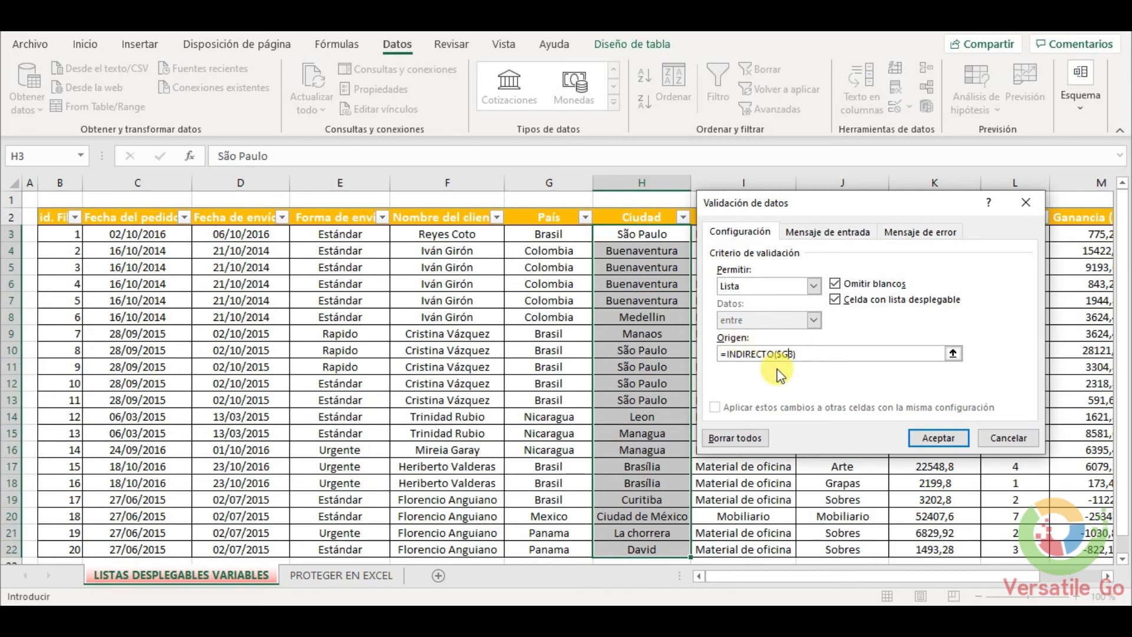
{"action": "type", "text": "$"}
{"action": "key", "text": "BackSpace"}
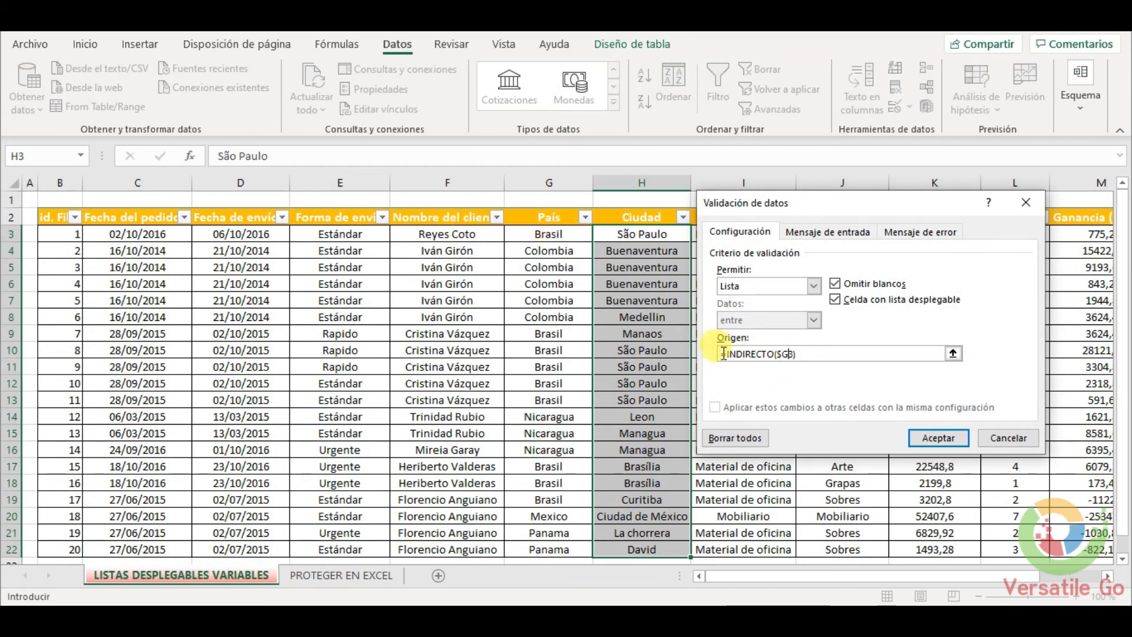
{"action": "left_click", "coordinate": [932, 437]}
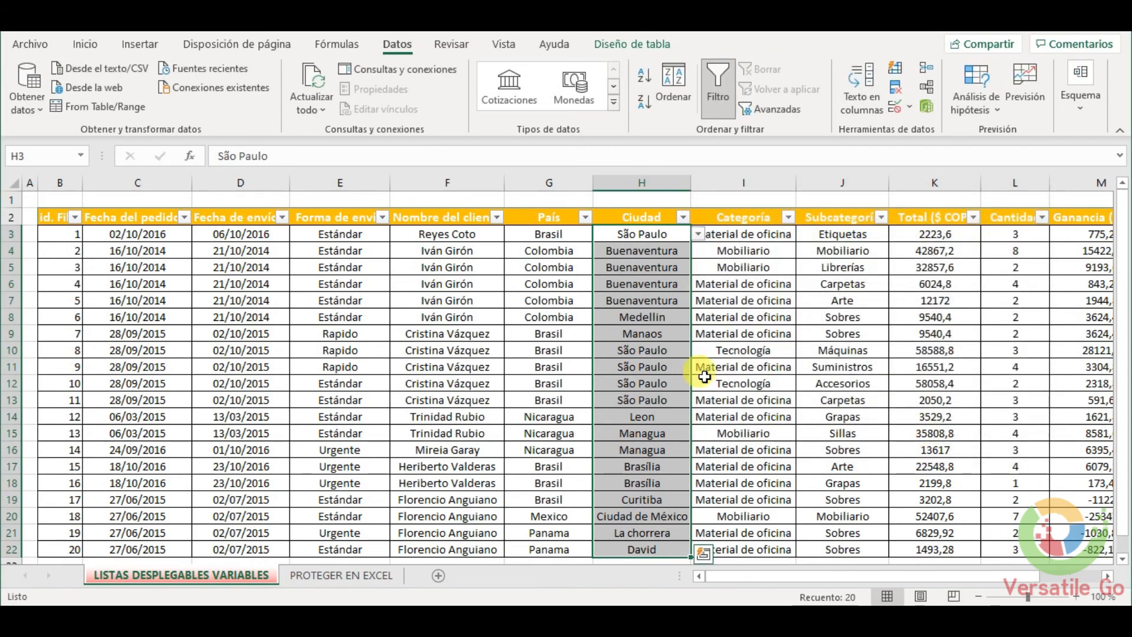
- Check the cities offered for the first order in H3 and change its País in G3 to Colombia
{"action": "left_click", "coordinate": [641, 256]}
{"action": "left_click", "coordinate": [651, 234]}
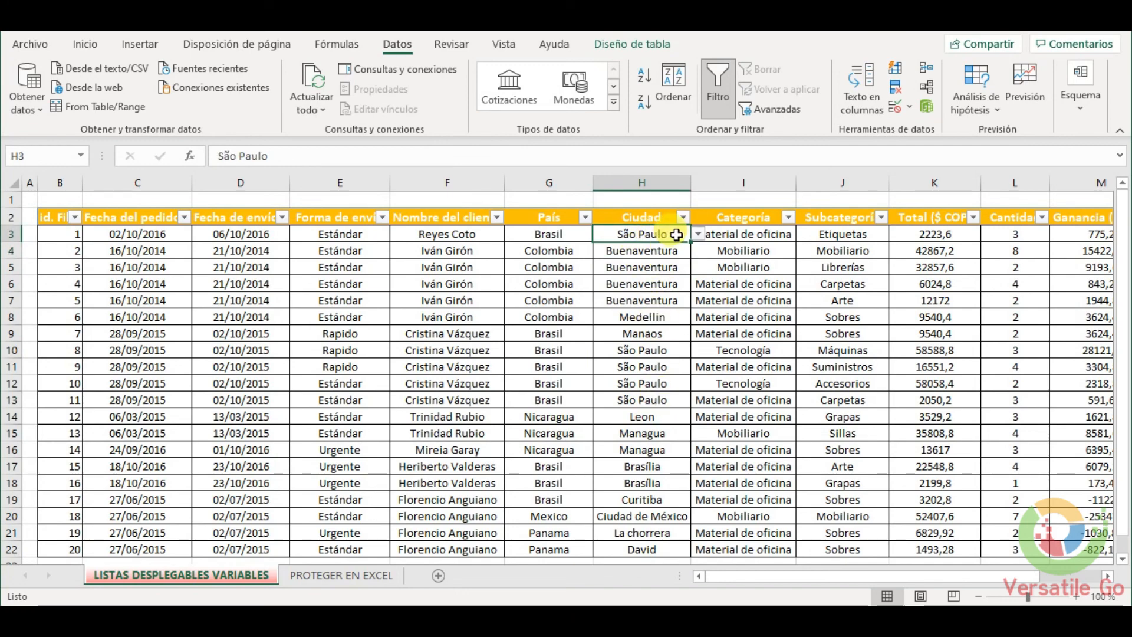
{"action": "left_click", "coordinate": [698, 234]}
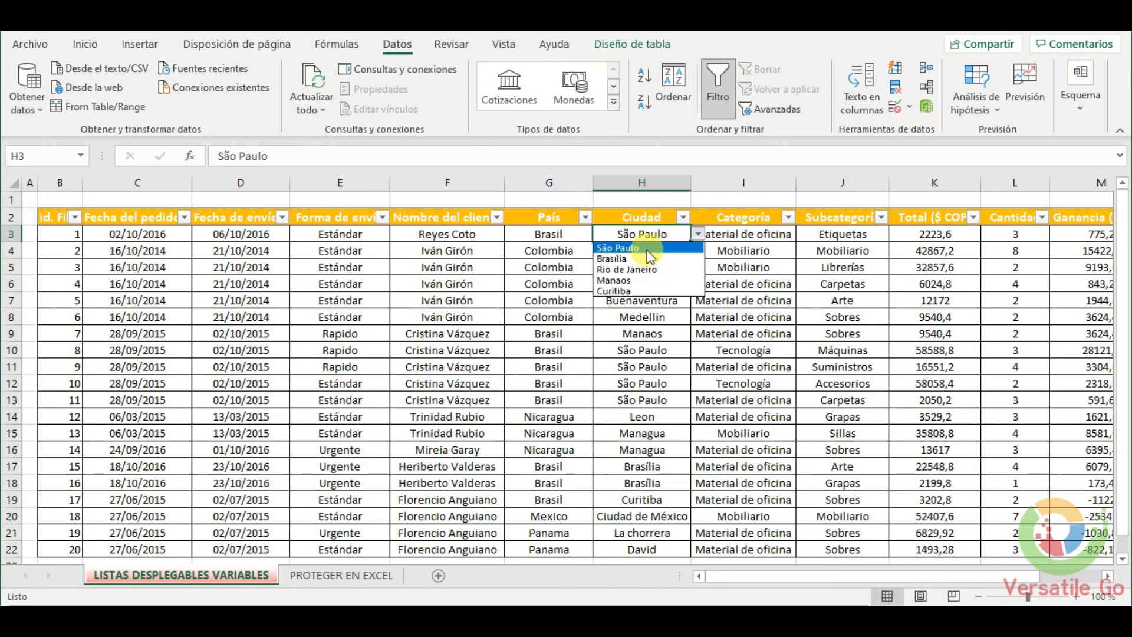
{"action": "left_click", "coordinate": [560, 237]}
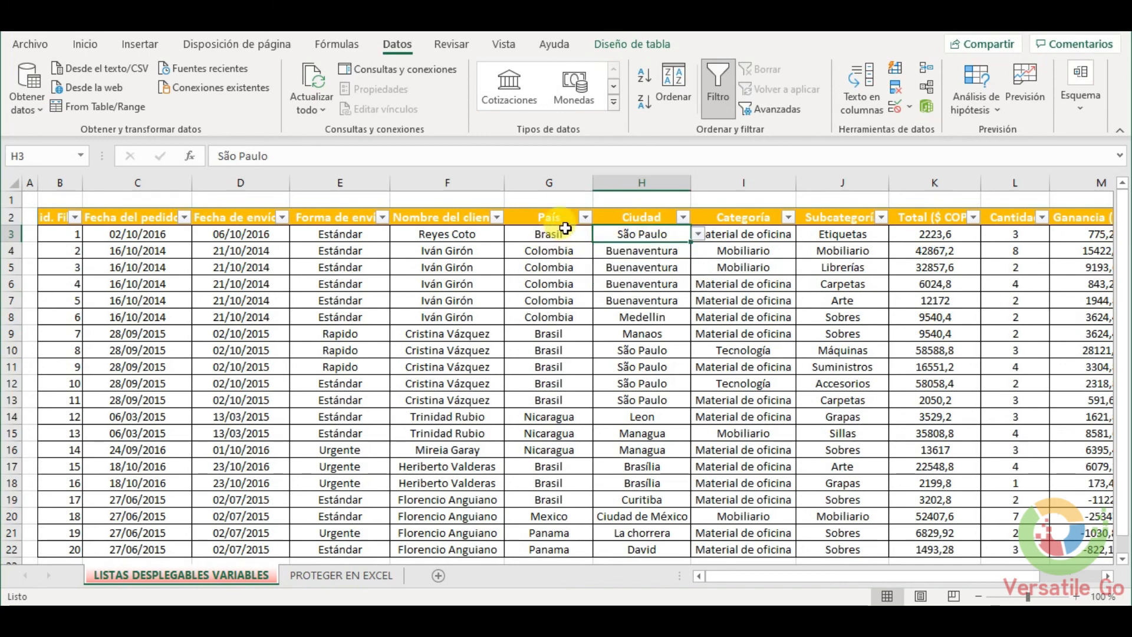
{"action": "left_click", "coordinate": [557, 233]}
{"action": "left_click", "coordinate": [600, 236]}
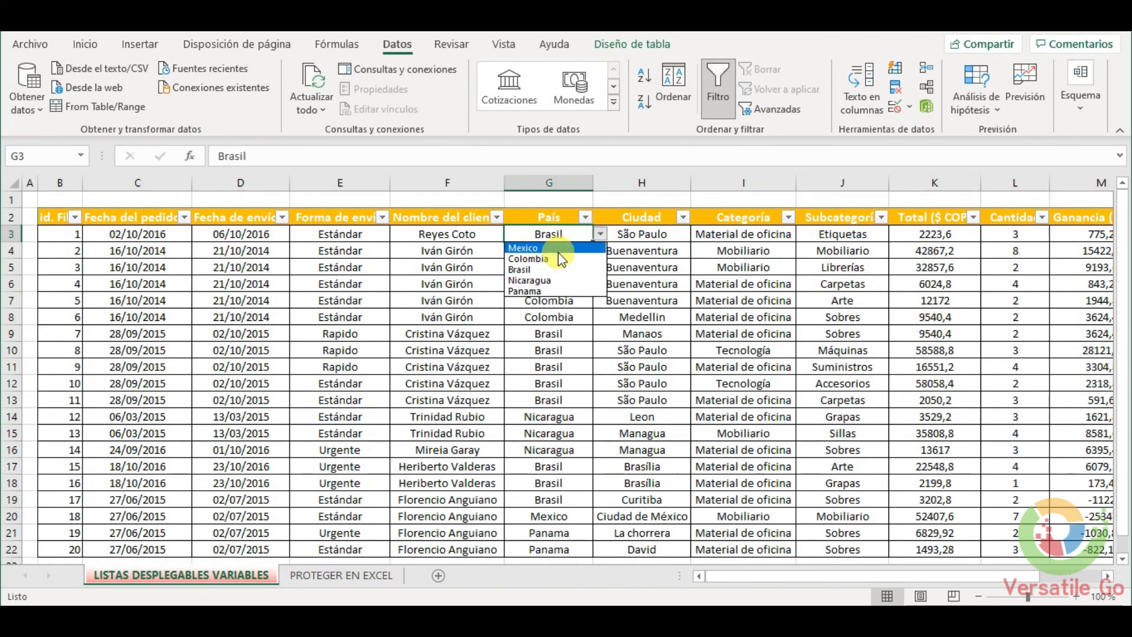
{"action": "left_click", "coordinate": [569, 248]}
- Choose Bogota as the first order's Ciudad in H3 from its drop-down list
{"action": "left_click", "coordinate": [655, 235]}
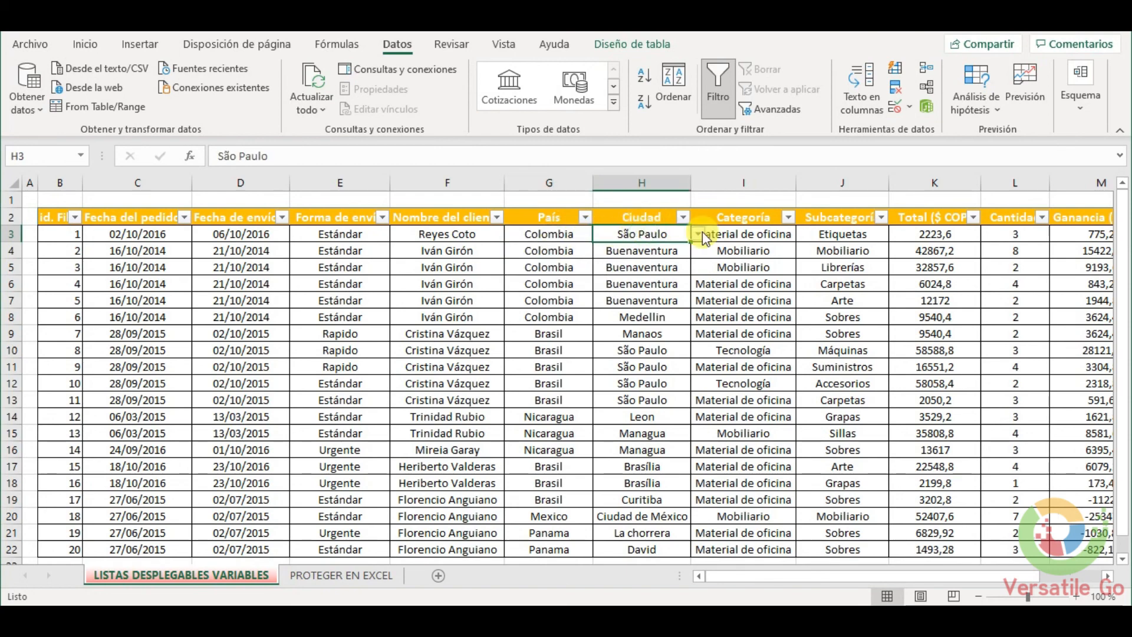
{"action": "left_click", "coordinate": [699, 234]}
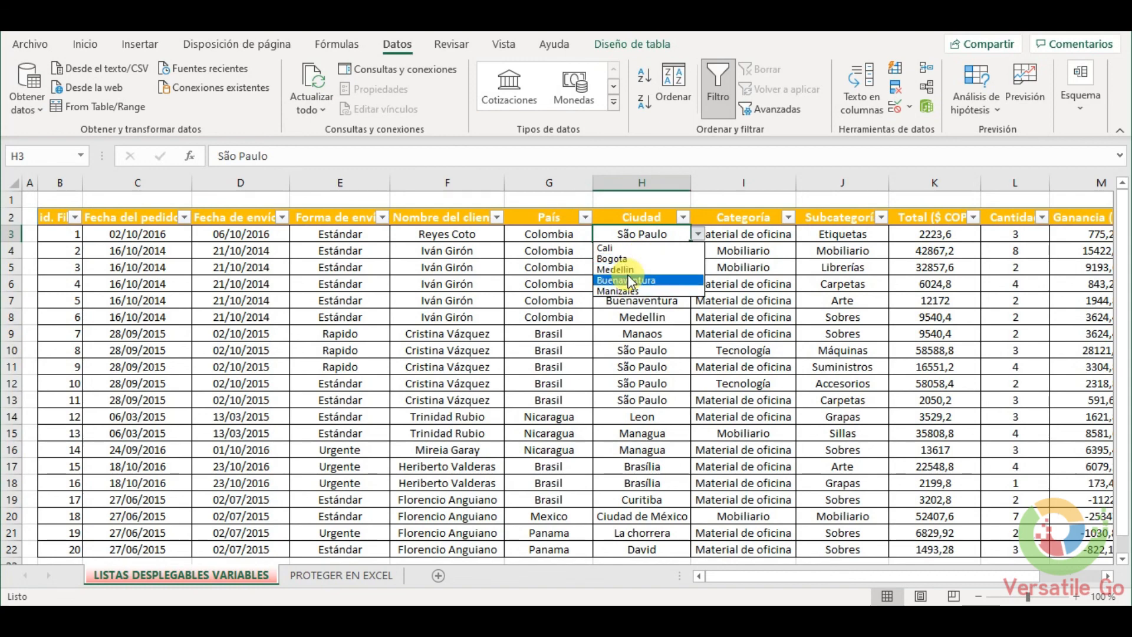
{"action": "left_click", "coordinate": [632, 262]}
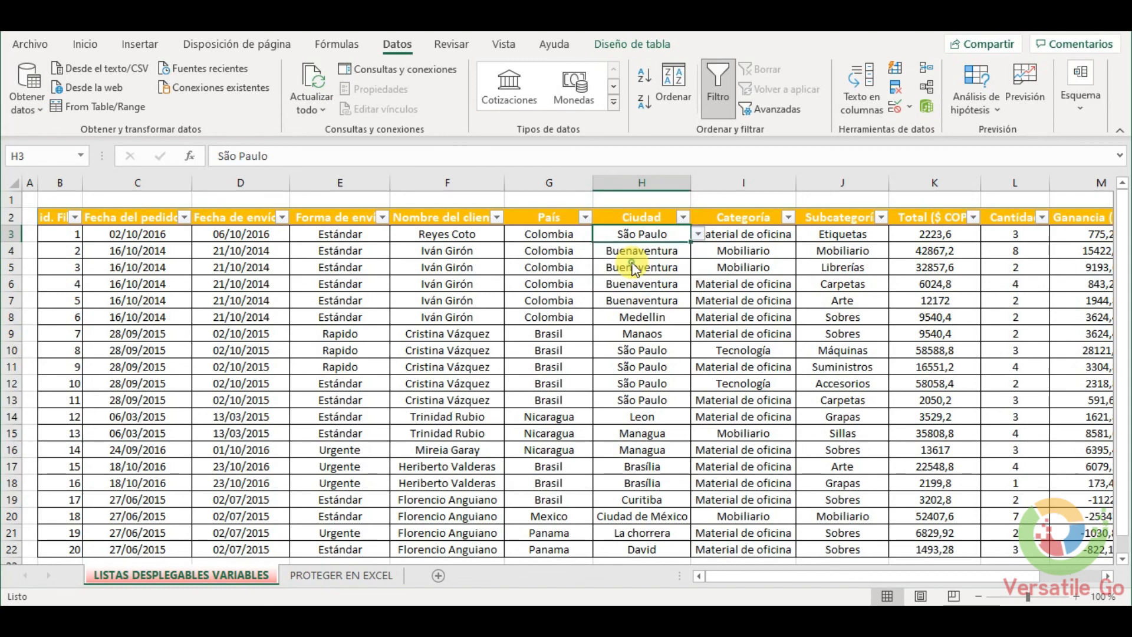
{"action": "left_click", "coordinate": [697, 234]}
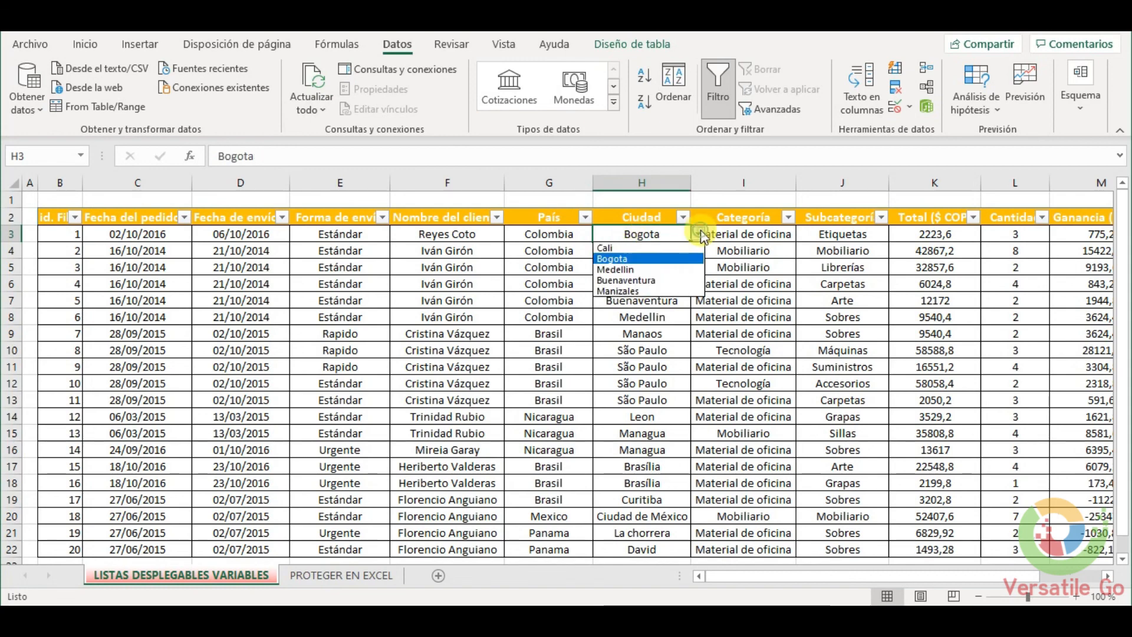
{"action": "left_click", "coordinate": [637, 261]}
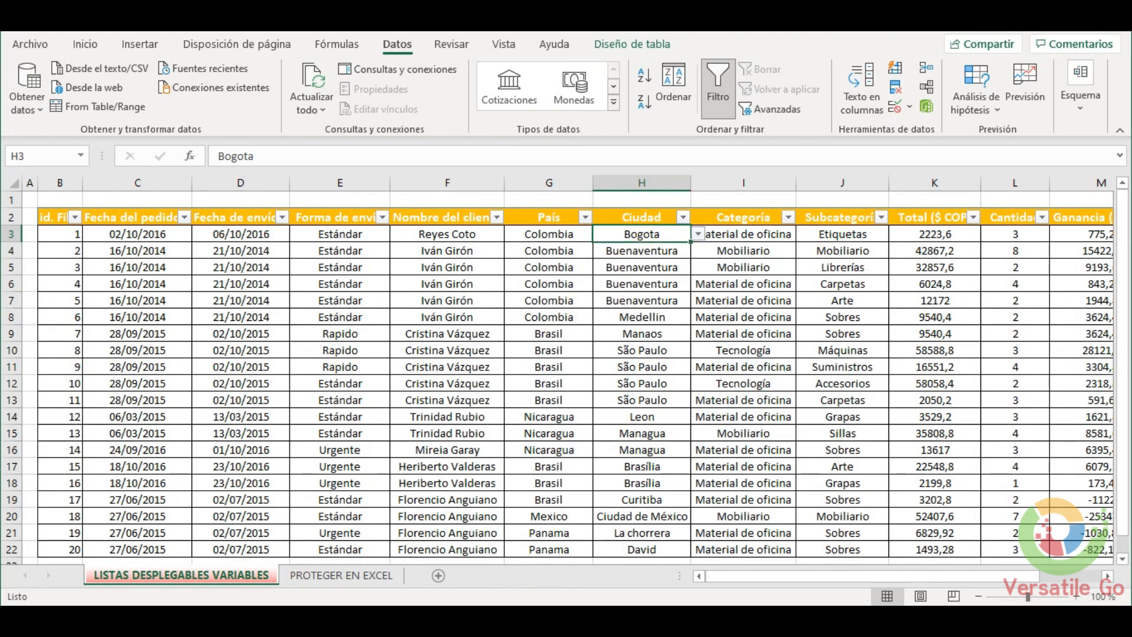
- Add cartagena as a new city below Manizales in the COLOMBIA table on the PROTEGER EN EXCEL sheet
{"action": "left_click", "coordinate": [363, 576]}
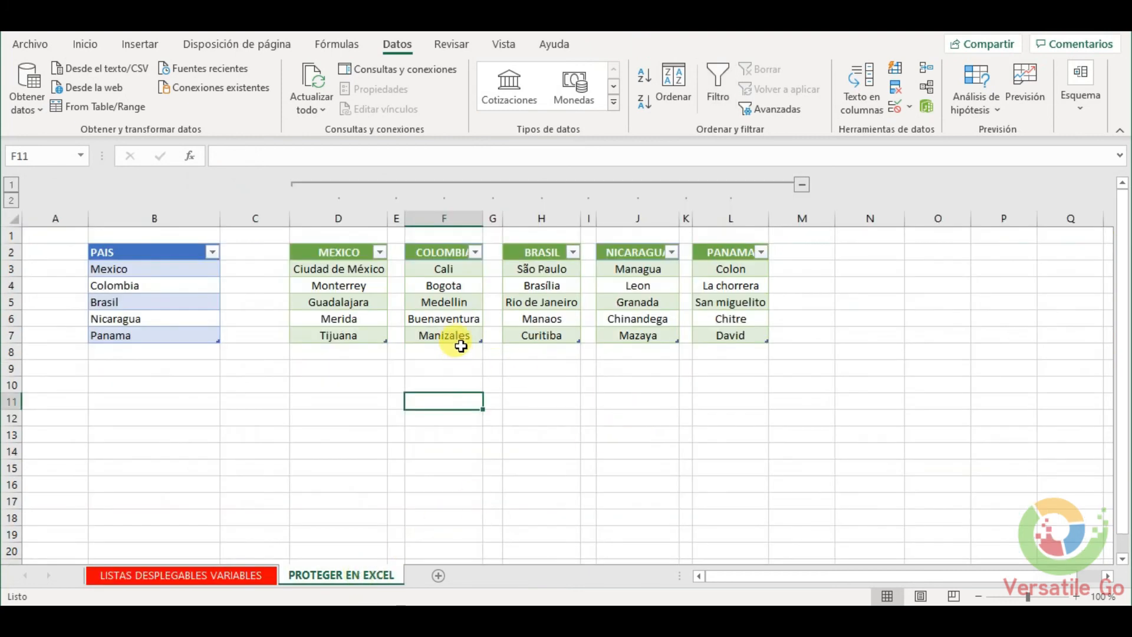
{"action": "left_click", "coordinate": [461, 348]}
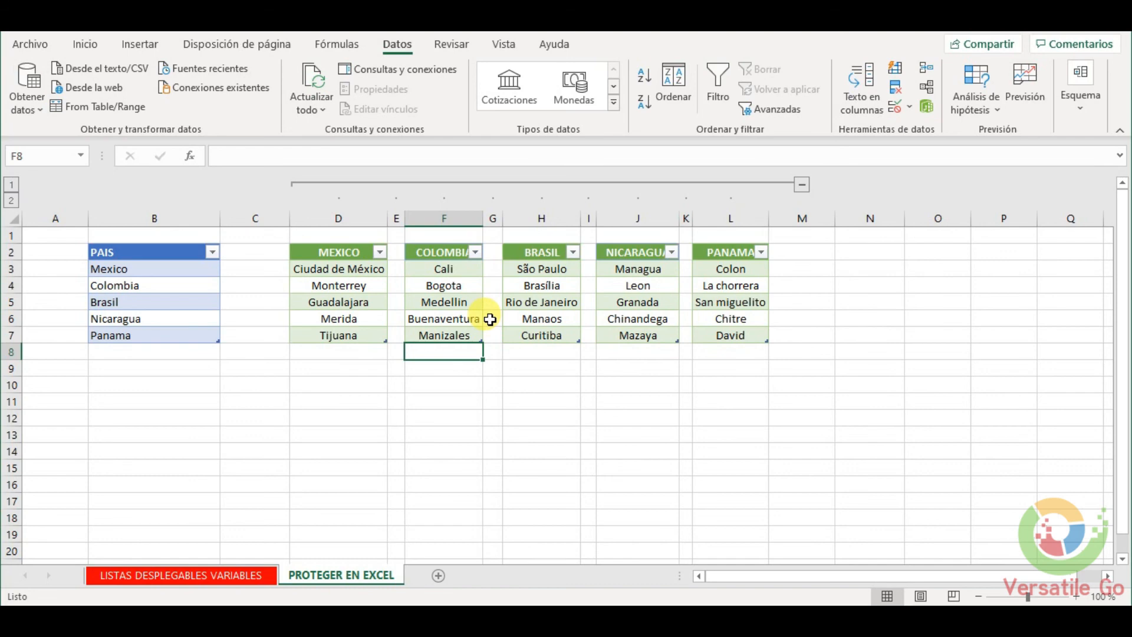
{"action": "type", "text": "c"}
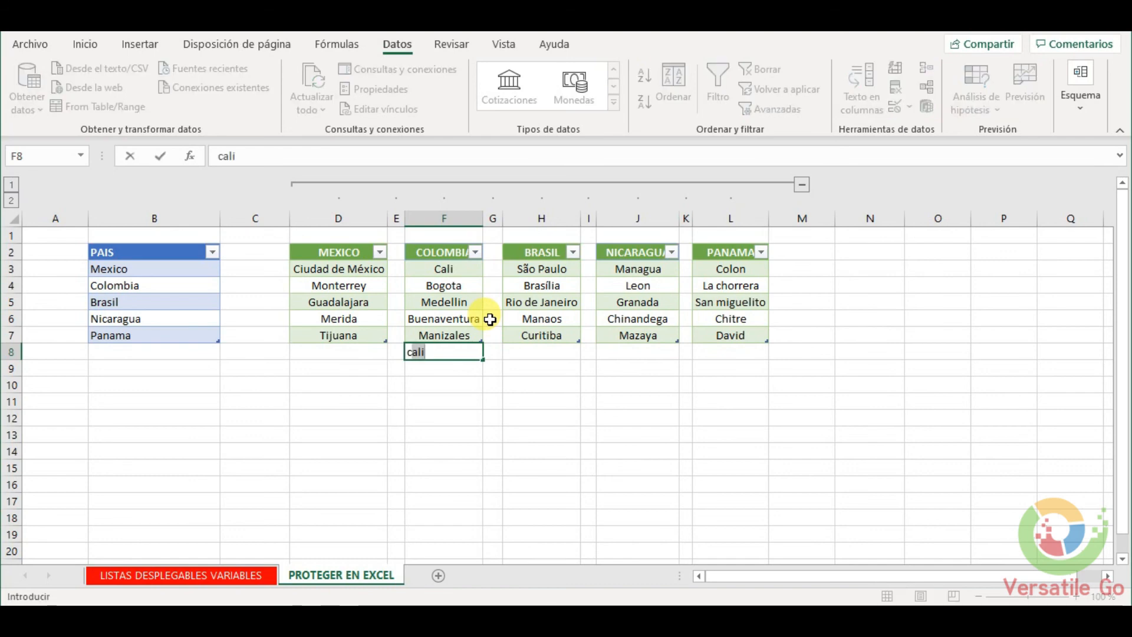
{"action": "type", "text": "artagena"}
{"action": "key", "text": "Return"}
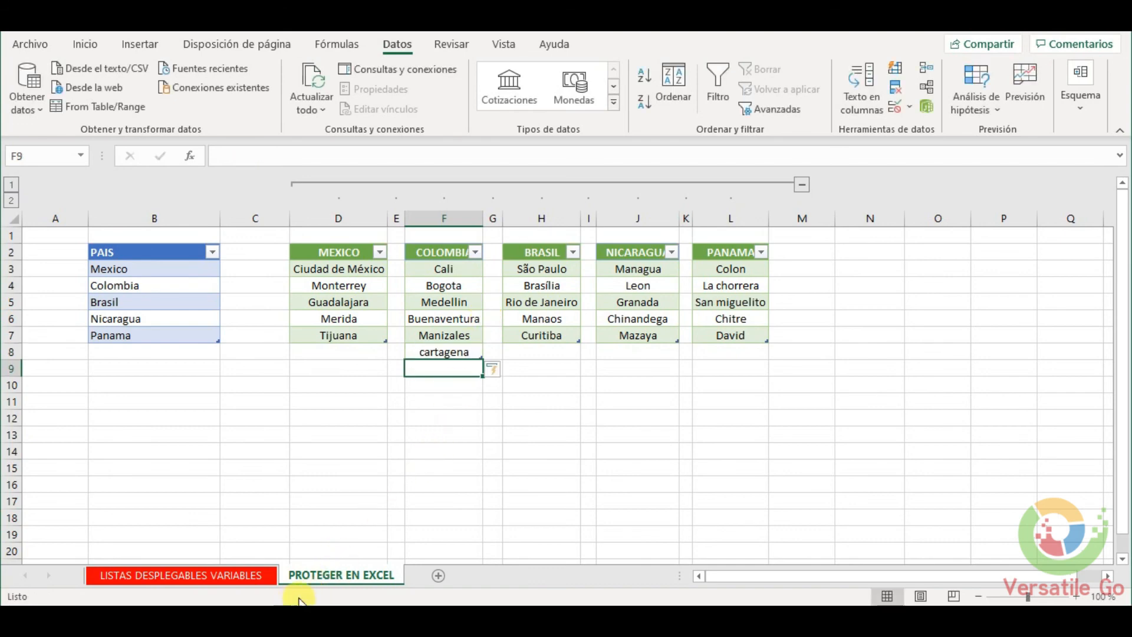
- Set the first order's Ciudad in H3 to cartagena from its drop-down list in the orders table
{"action": "left_click", "coordinate": [239, 581]}
{"action": "left_click", "coordinate": [586, 334]}
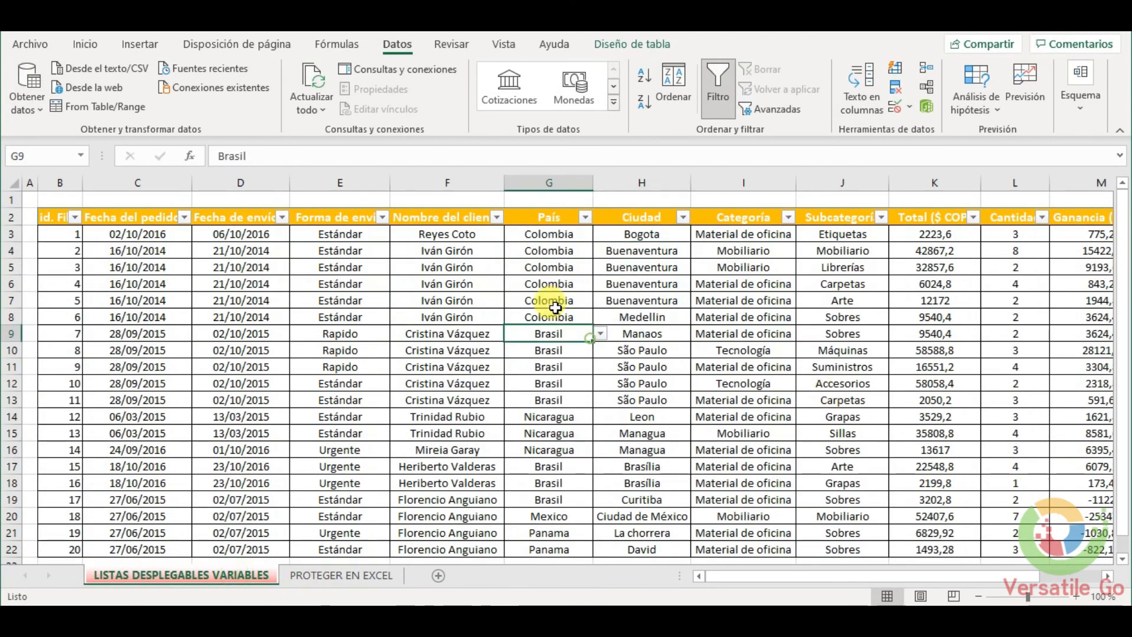
{"action": "left_click", "coordinate": [567, 237]}
{"action": "left_click", "coordinate": [647, 247]}
{"action": "left_click", "coordinate": [673, 234]}
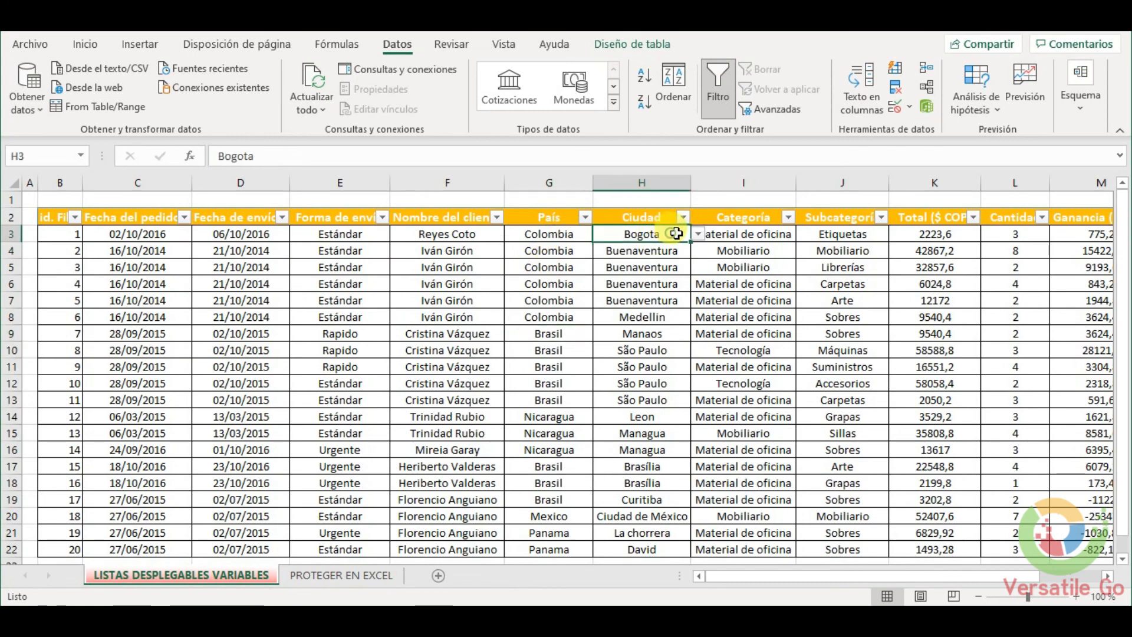
{"action": "left_click", "coordinate": [699, 235]}
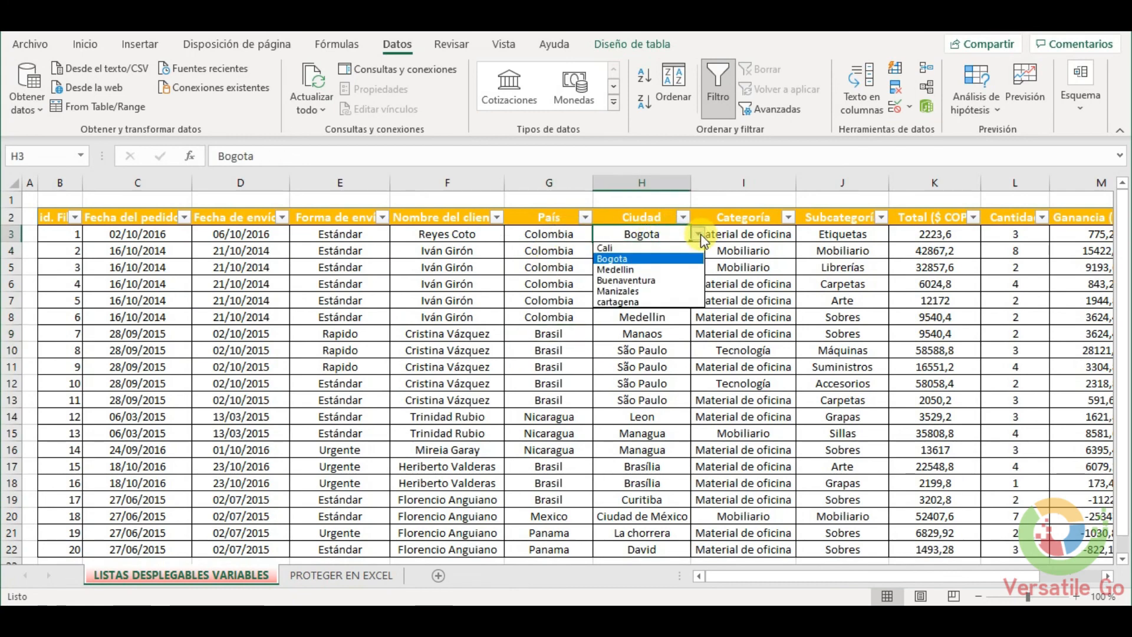
{"action": "left_click", "coordinate": [637, 302]}
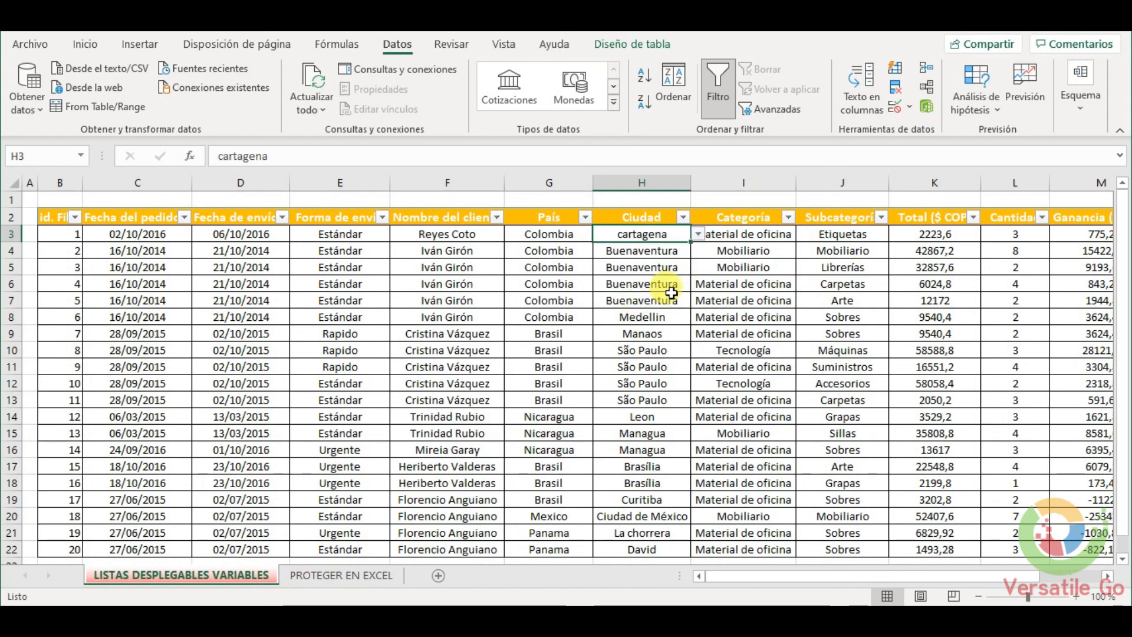
{"action": "left_click", "coordinate": [665, 257]}
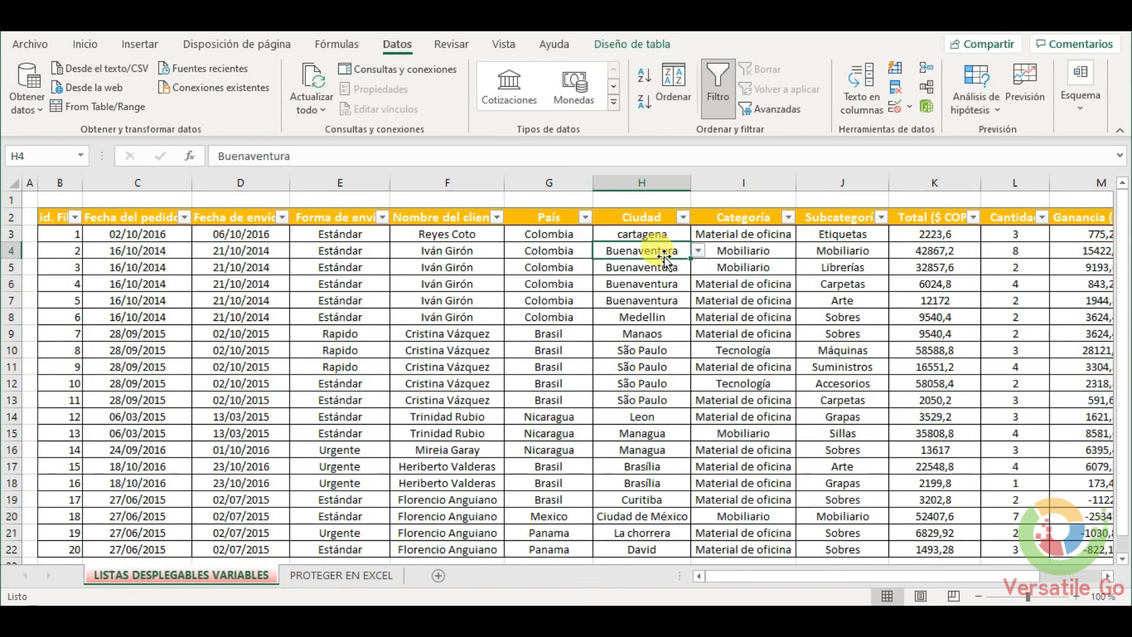